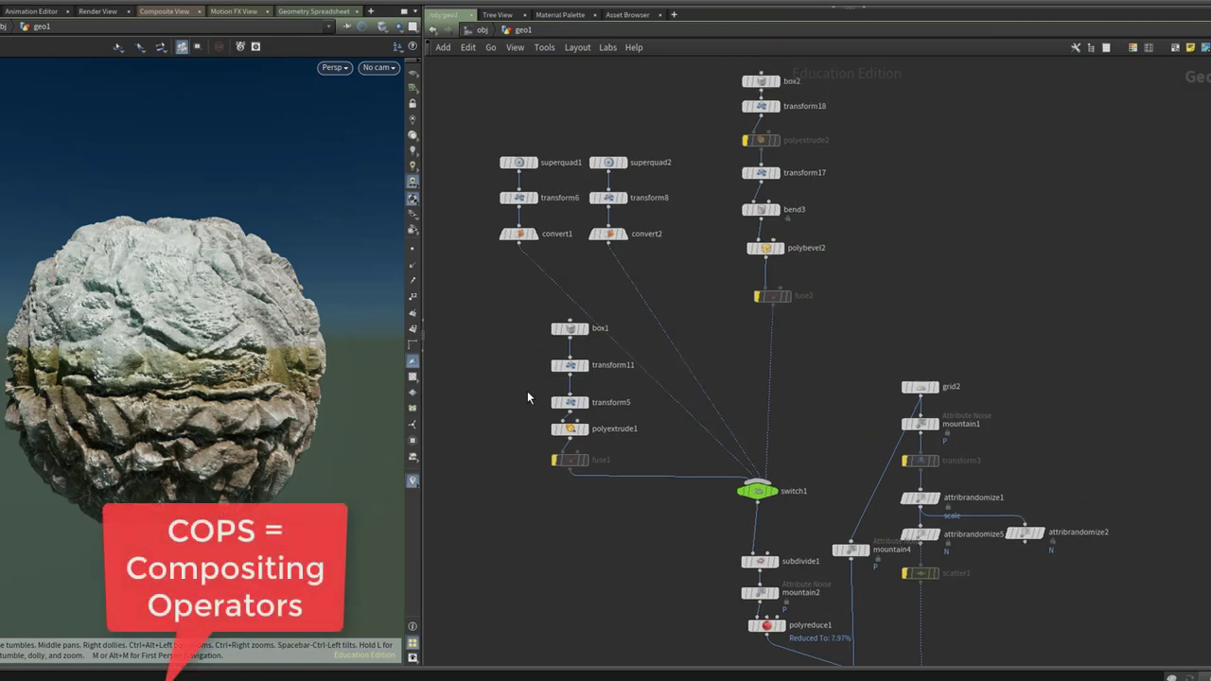
# Display the polyextrude1 node of the box1 branch and inspect the extruded rock shape from several angles.
pyautogui.click(527, 390)
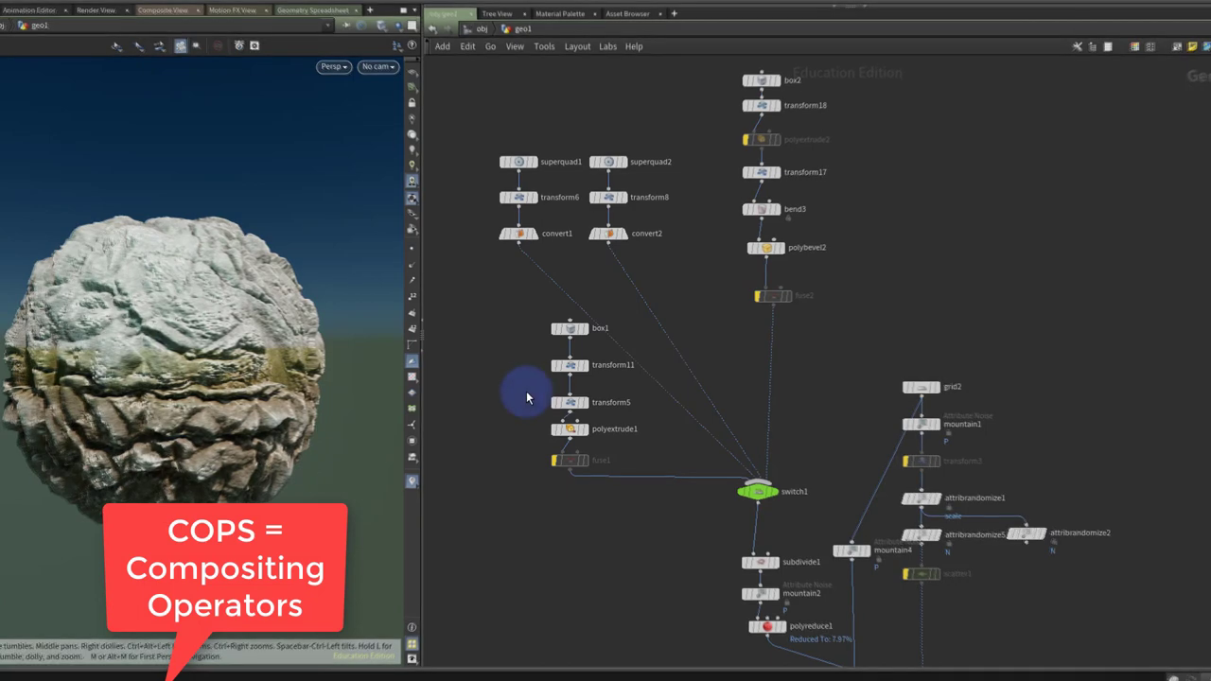
pyautogui.scroll(5, 596, 427)
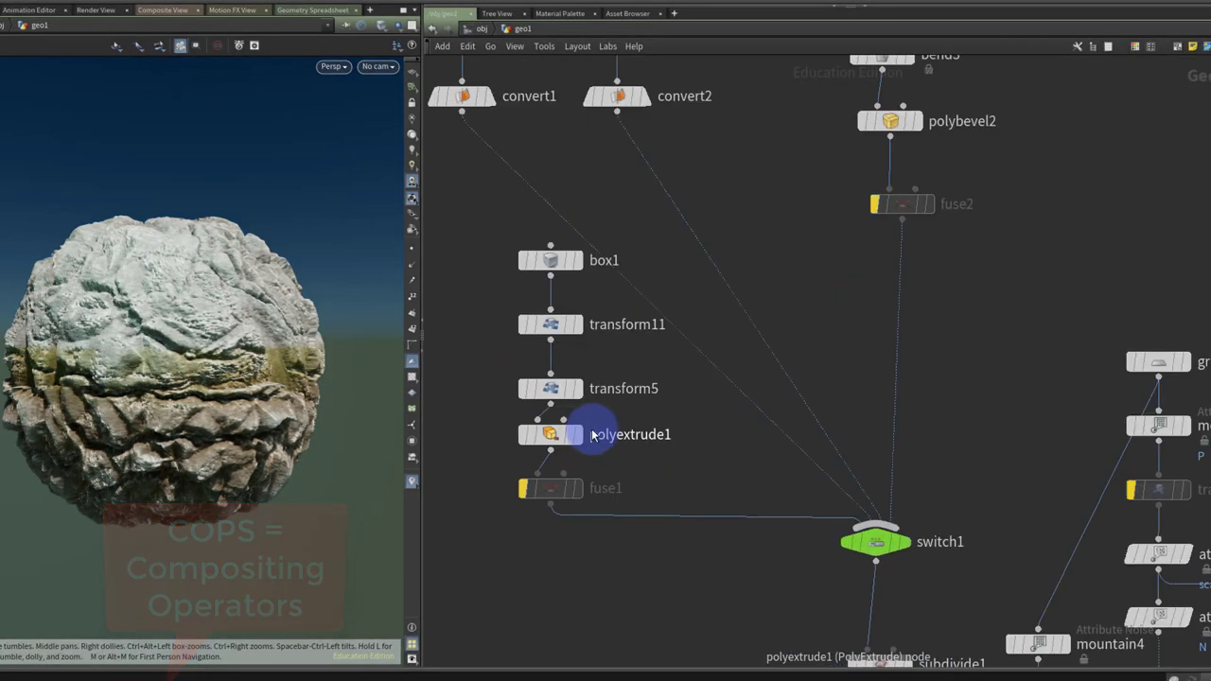
pyautogui.click(548, 434)
pyautogui.click(255, 386)
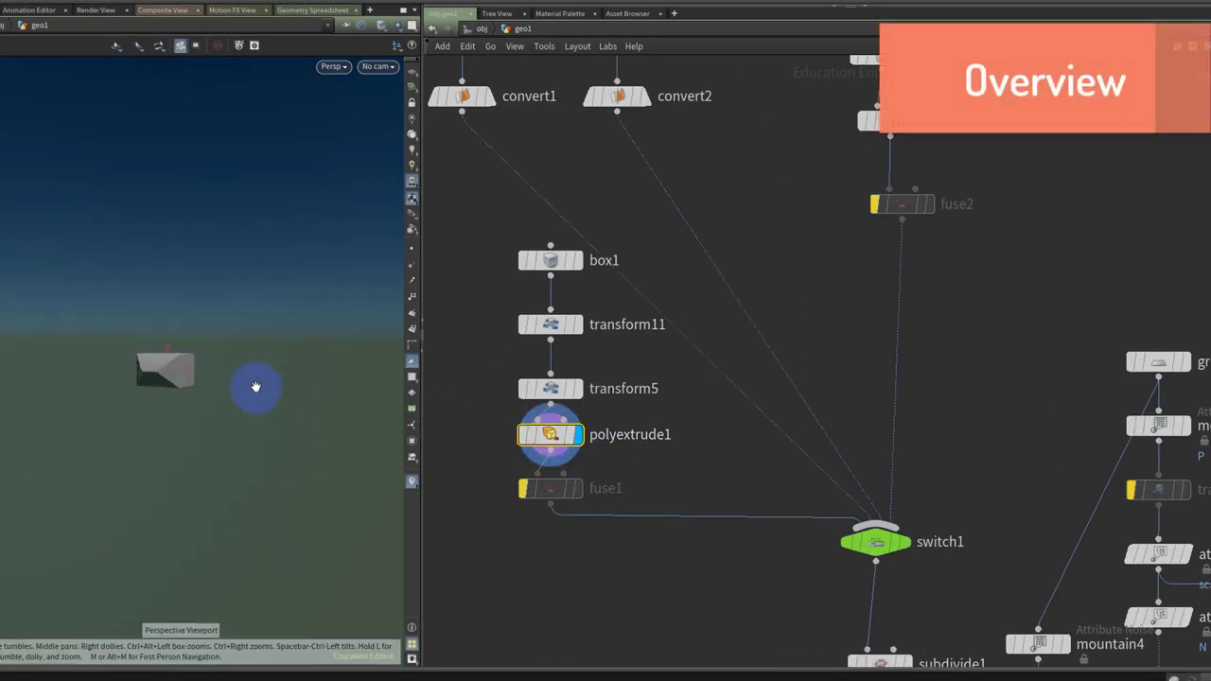
pyautogui.scroll(5, 255, 387)
pyautogui.moveTo(211, 384); pyautogui.dragTo(305, 384)
pyautogui.moveTo(306, 385); pyautogui.dragTo(141, 411, button='right')
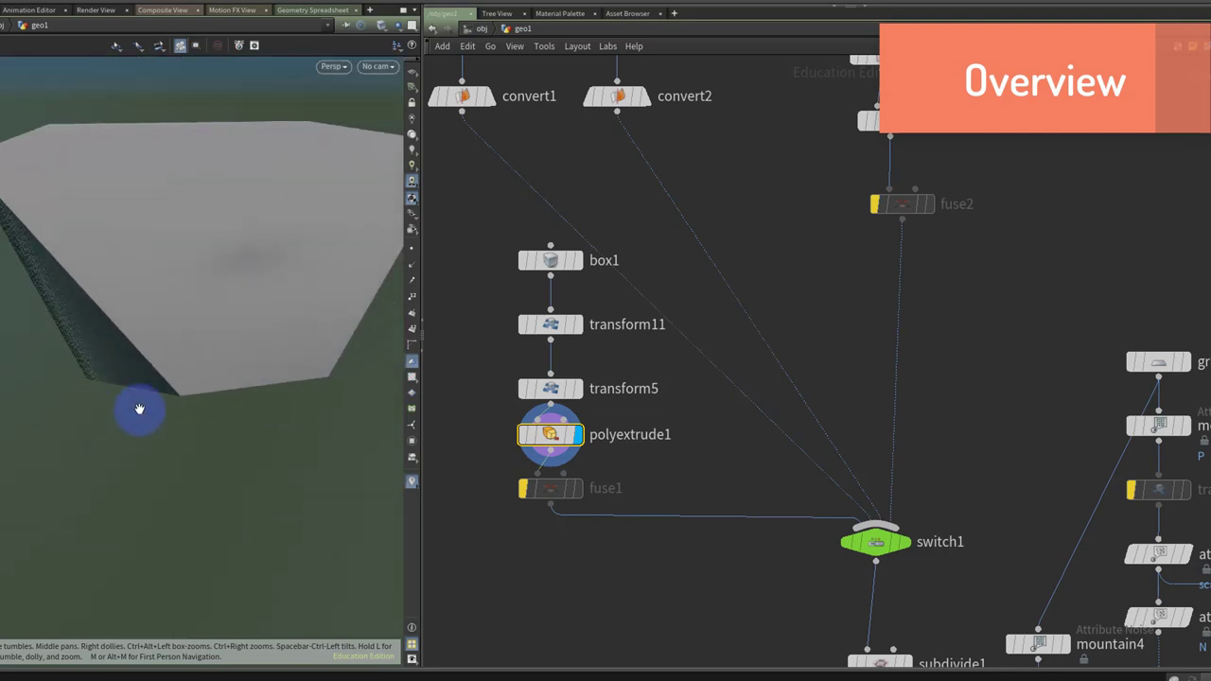
pyautogui.moveTo(258, 373); pyautogui.dragTo(96, 353, button='right')
pyautogui.moveTo(96, 353); pyautogui.dragTo(202, 324)
# Display the merge3 node below box_clip1 and frame the merged rock geometry in the perspective view.
pyautogui.moveTo(760, 468); pyautogui.dragTo(680, 420, button='middle')
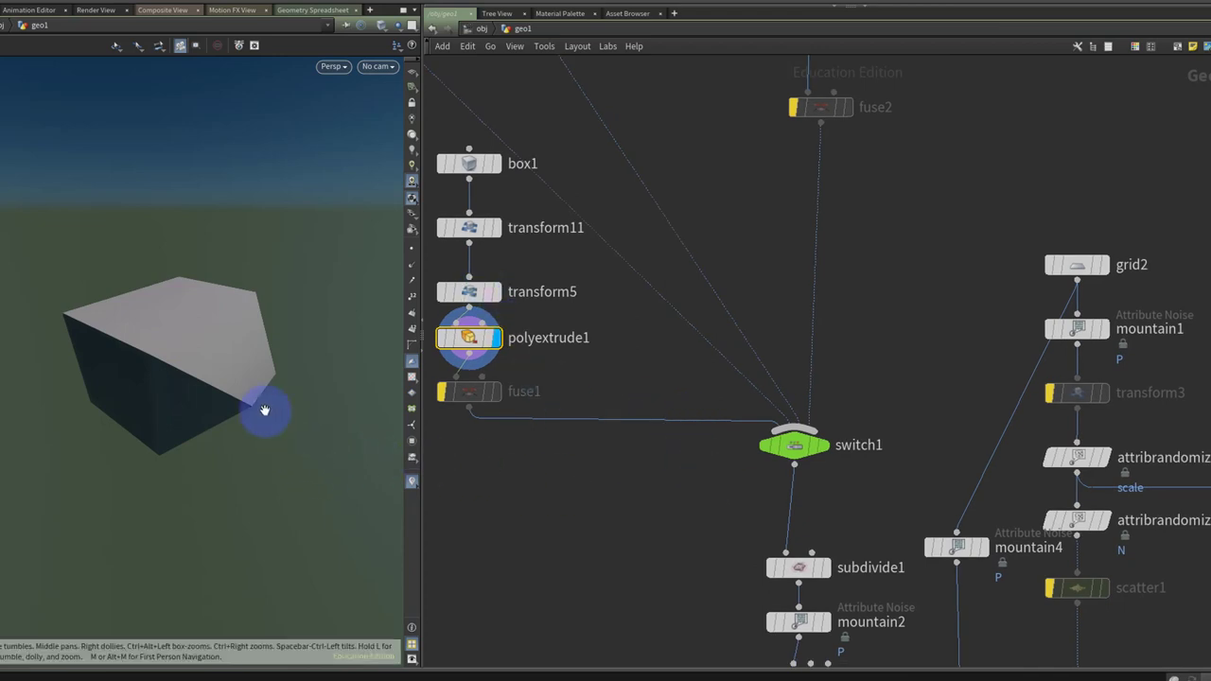
pyautogui.moveTo(853, 550); pyautogui.dragTo(724, 171, button='middle')
pyautogui.click(841, 568)
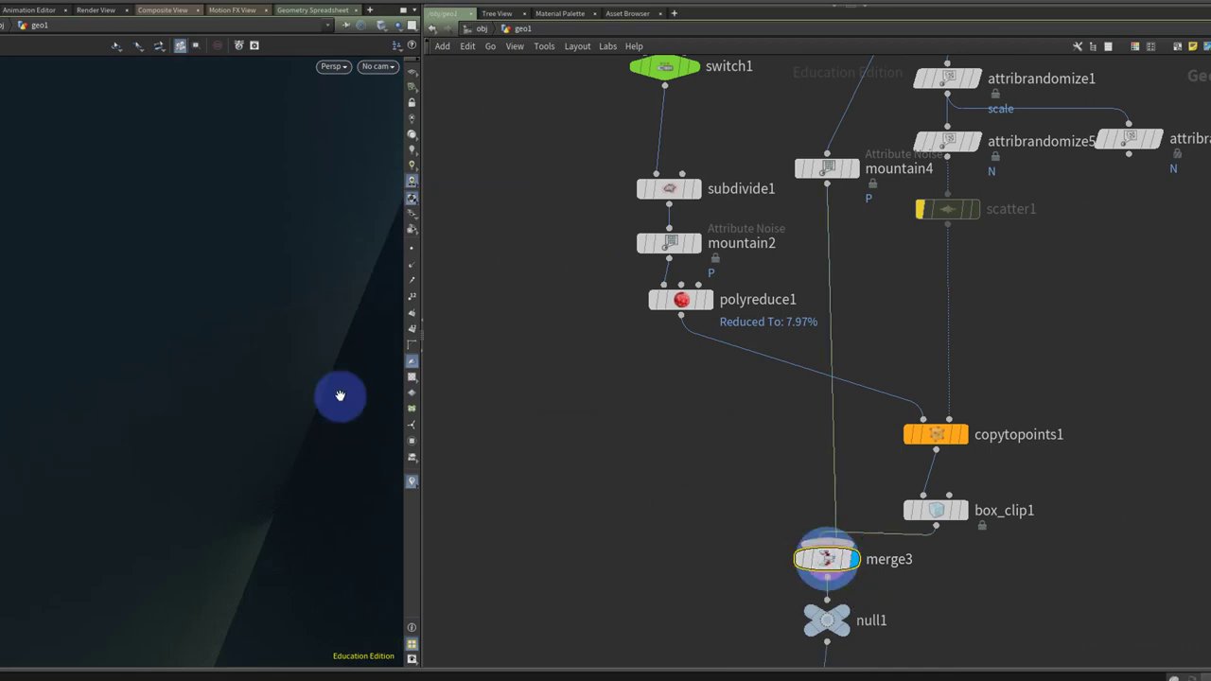
pyautogui.press('g')
pyautogui.moveTo(736, 534); pyautogui.dragTo(690, 131, button='middle')
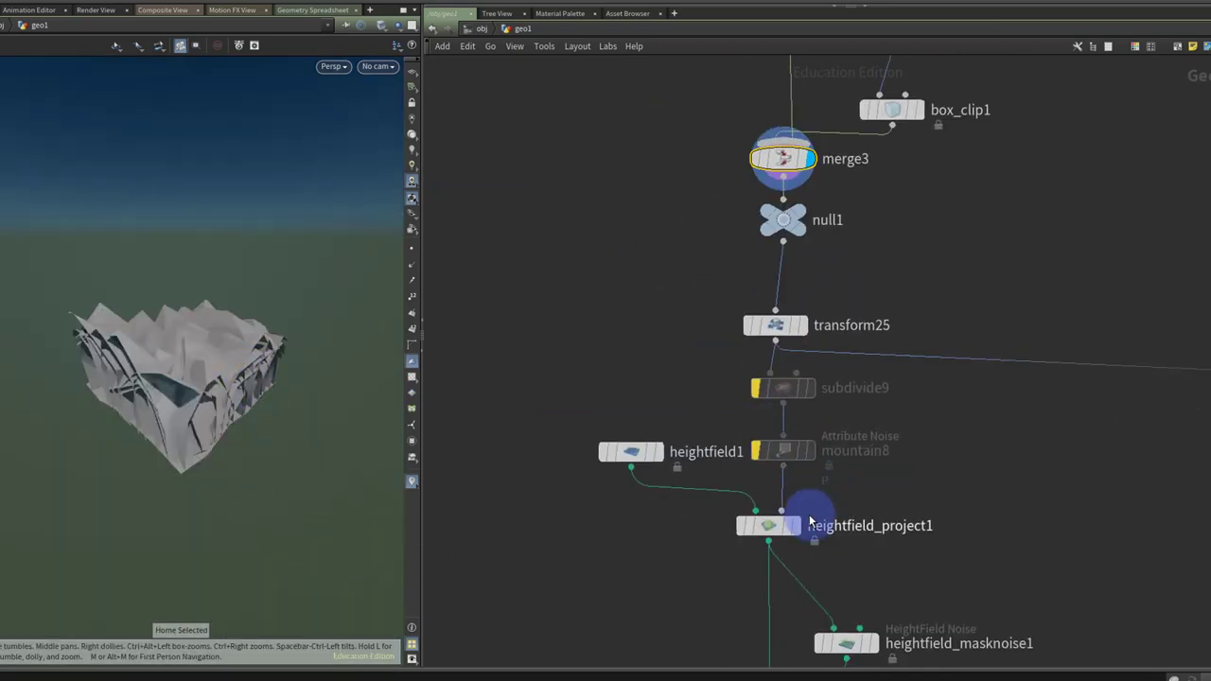
# Display heightfield_project1 and inspect the projected height field from the top view.
pyautogui.click(792, 525)
pyautogui.click(768, 525)
pyautogui.scroll(2, 235, 372)
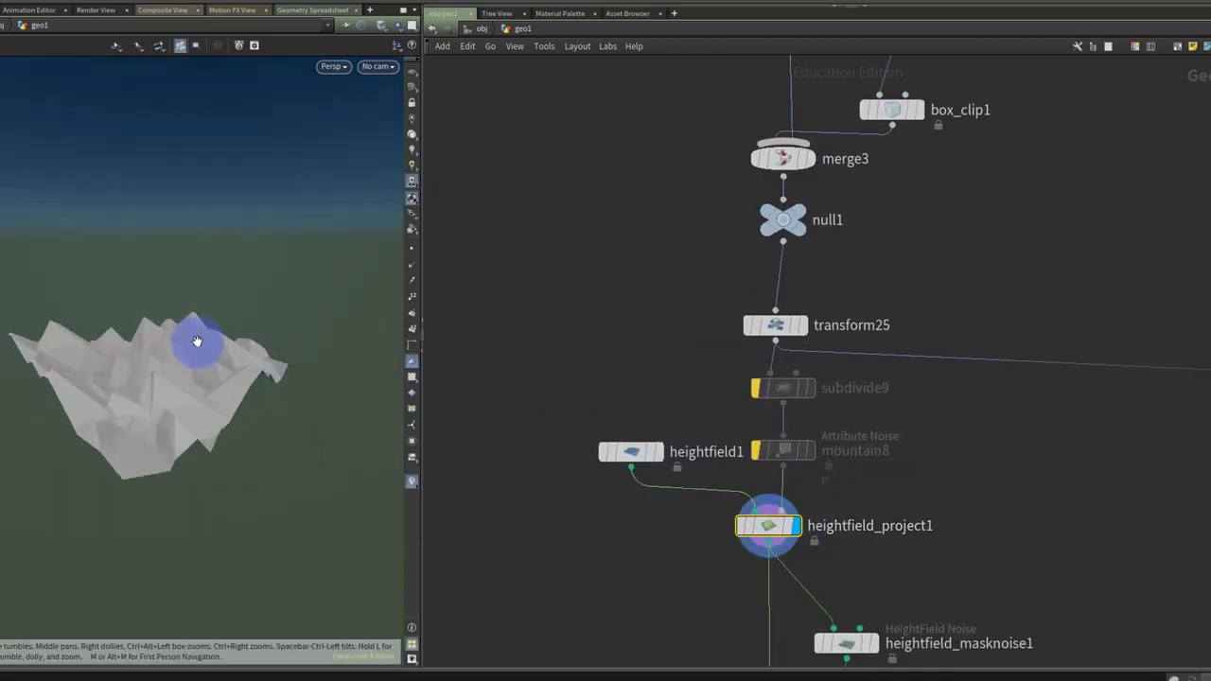
pyautogui.hotkey('space', '2')
pyautogui.moveTo(87, 356); pyautogui.dragTo(295, 360, button='middle')
pyautogui.scroll(1, 306, 360)
pyautogui.scroll(2, 293, 362)
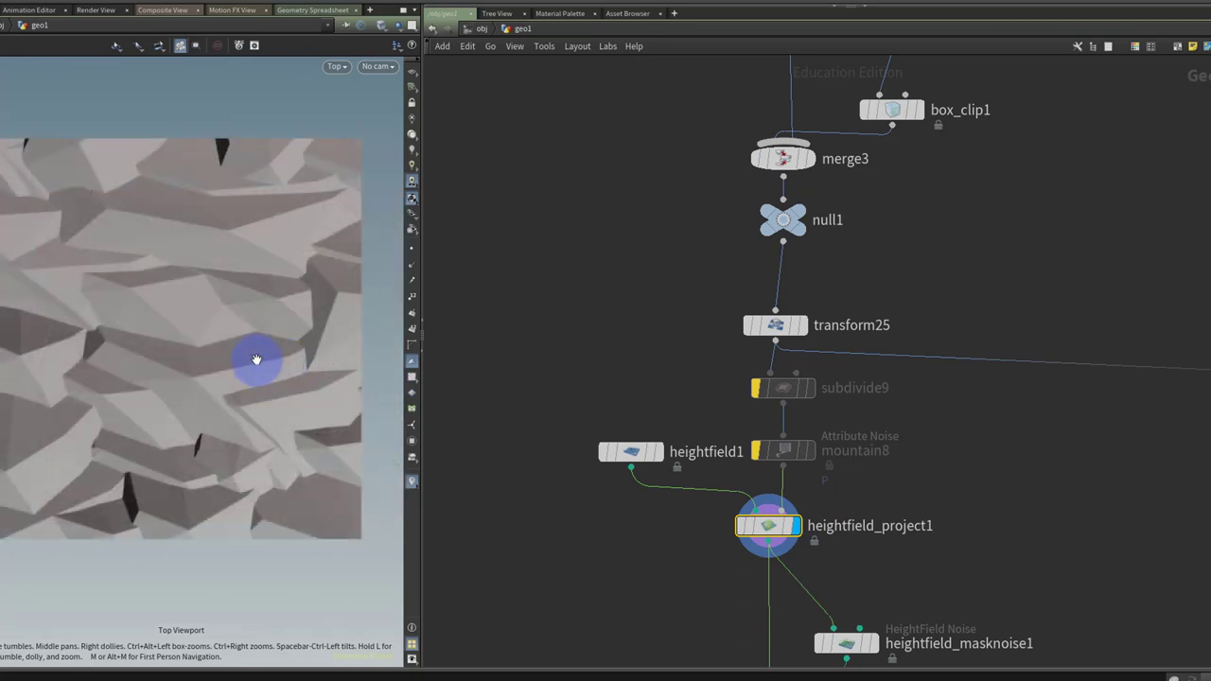
pyautogui.scroll(-2, 170, 277)
pyautogui.moveTo(110, 335); pyautogui.dragTo(154, 346, button='middle')
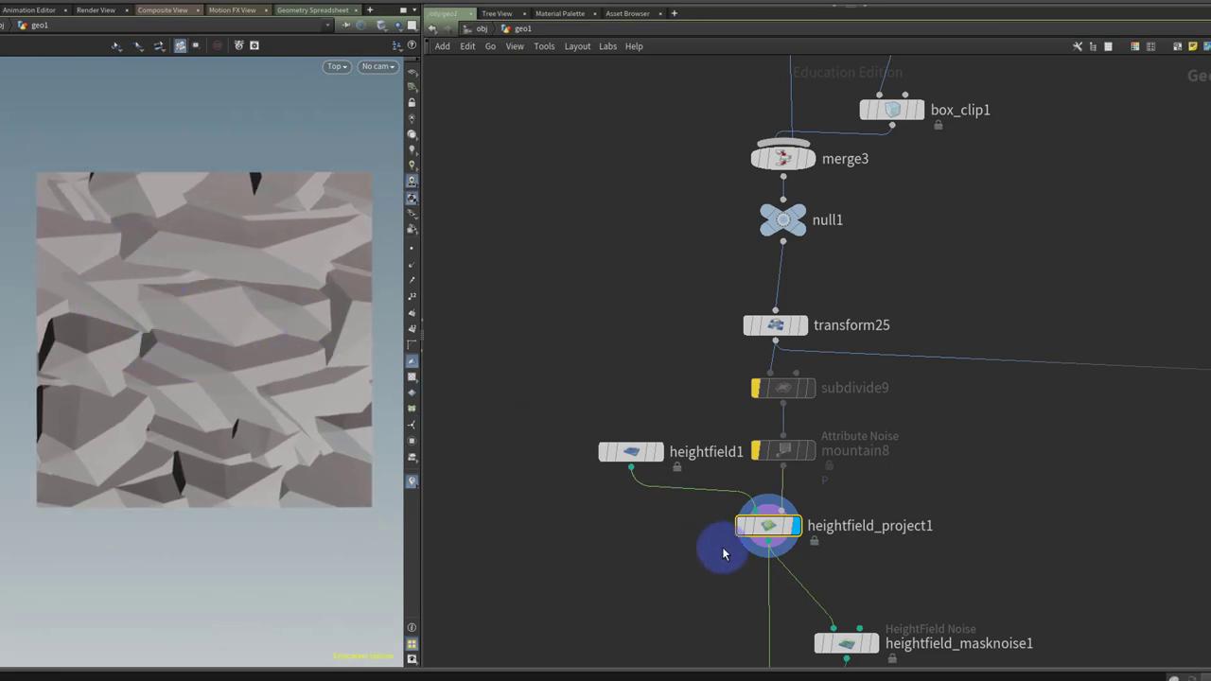
# Display heightfield_maskclear1 above OUT_TO_COPS and inspect the distorted height field from above and in perspective.
pyautogui.moveTo(725, 549); pyautogui.dragTo(600, 303, button='middle')
pyautogui.moveTo(771, 468); pyautogui.dragTo(724, 194, button='middle')
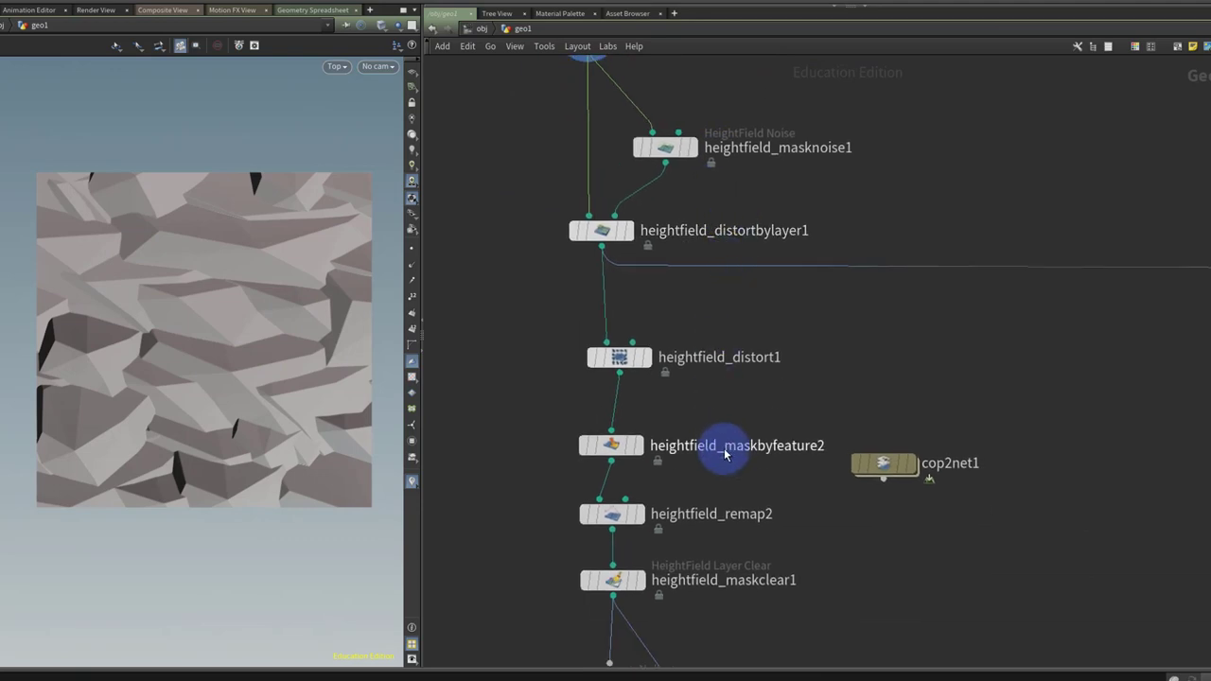
pyautogui.moveTo(717, 450); pyautogui.dragTo(711, 242, button='middle')
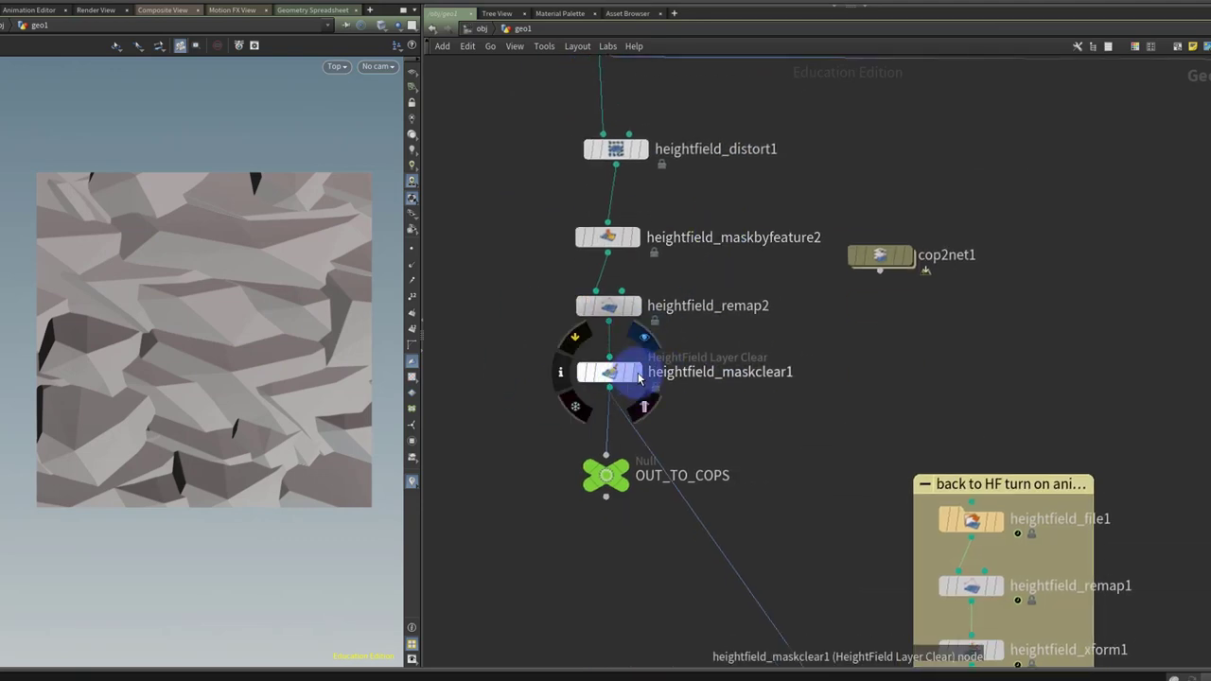
pyautogui.click(639, 377)
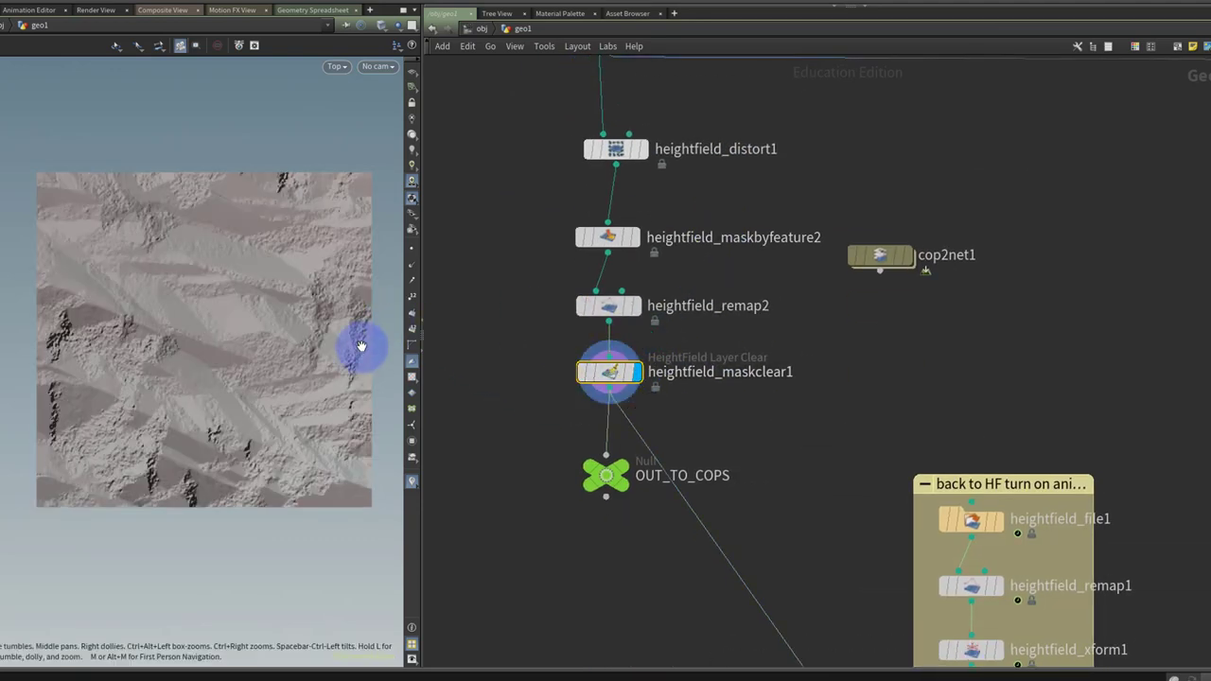
pyautogui.moveTo(304, 358); pyautogui.dragTo(133, 449)
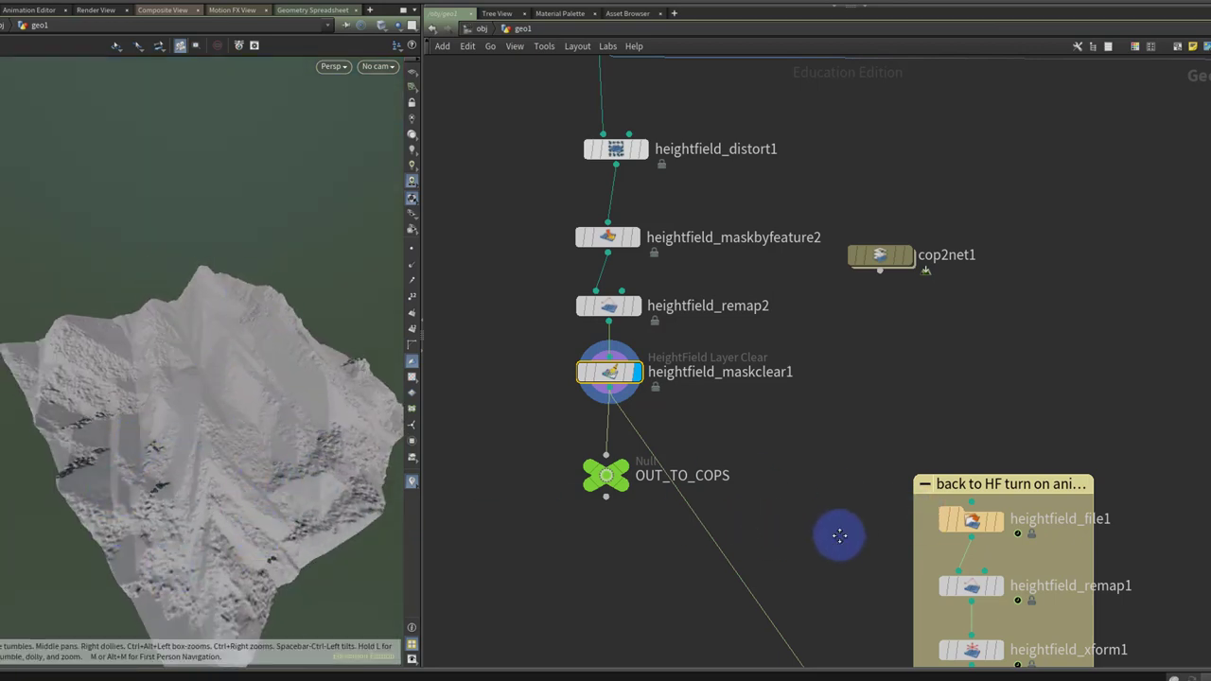
# Enter the cop2net1 network and show the sopimport2 height image in the Composite View.
pyautogui.moveTo(841, 533); pyautogui.dragTo(790, 446, button='middle')
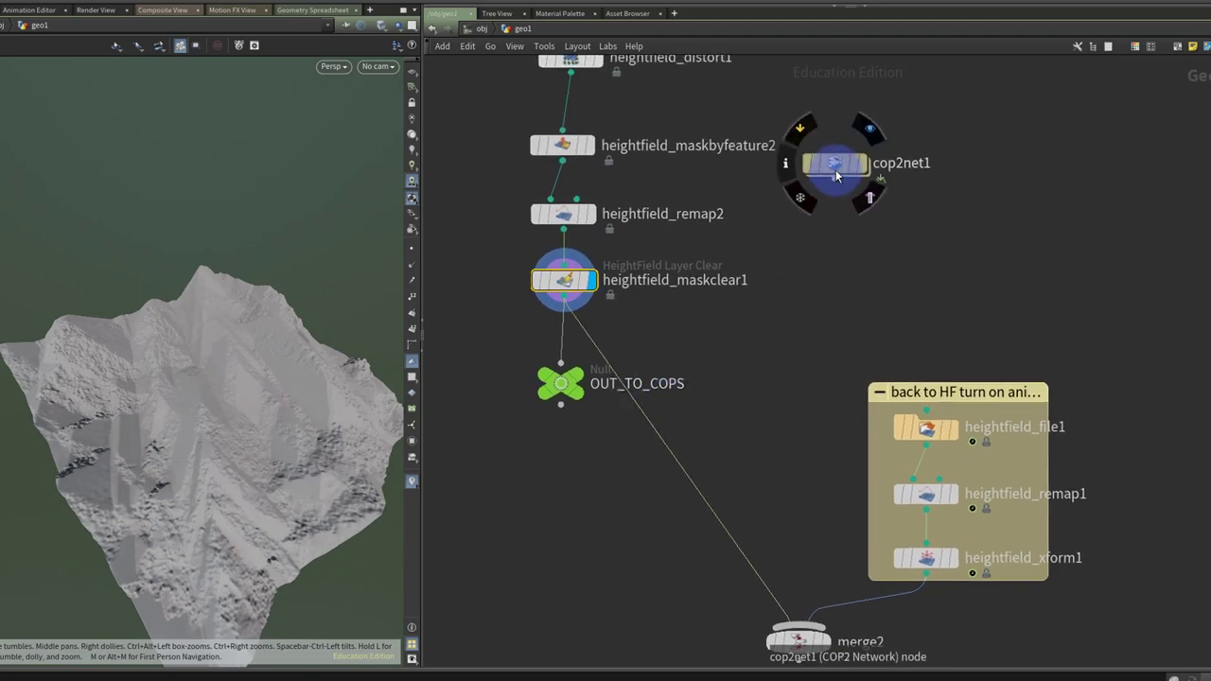
pyautogui.doubleClick(835, 165)
pyautogui.moveTo(932, 108); pyautogui.dragTo(596, 311, button='middle')
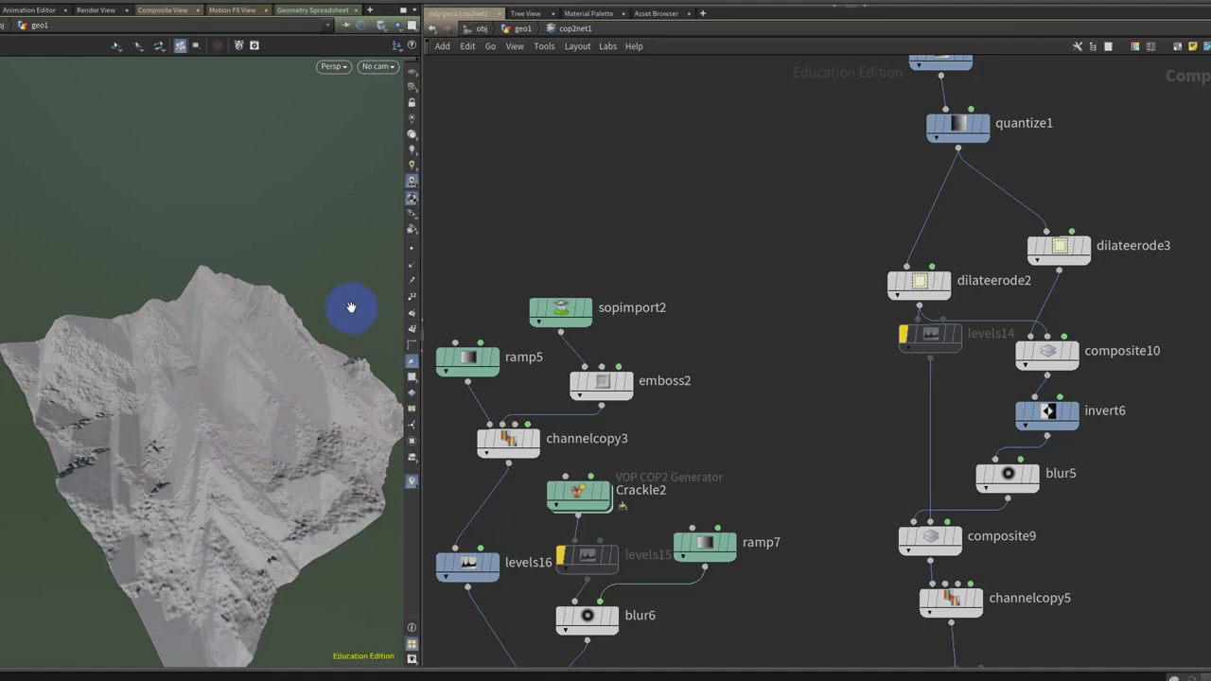
pyautogui.click(164, 10)
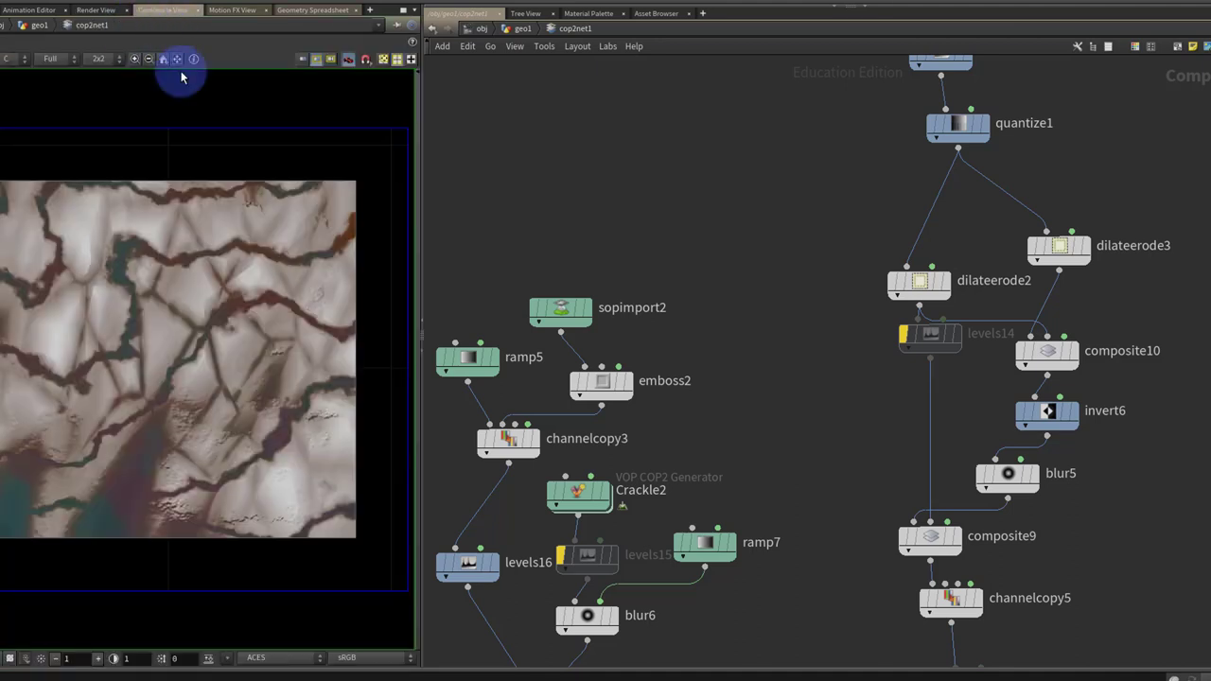
pyautogui.click(585, 308)
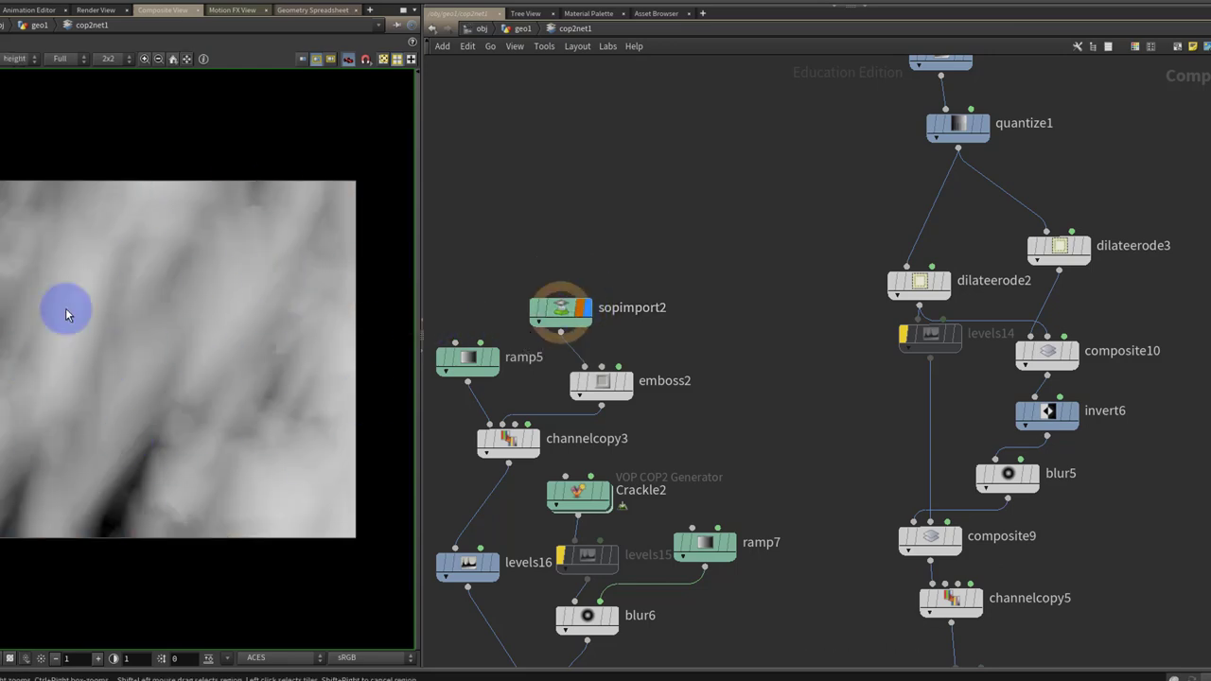
# Display composite12 and composite11 in turn to compare the height image with crackle and with added veins.
pyautogui.moveTo(697, 413); pyautogui.dragTo(787, 288, button='middle')
pyautogui.moveTo(628, 489); pyautogui.dragTo(587, 332, button='middle')
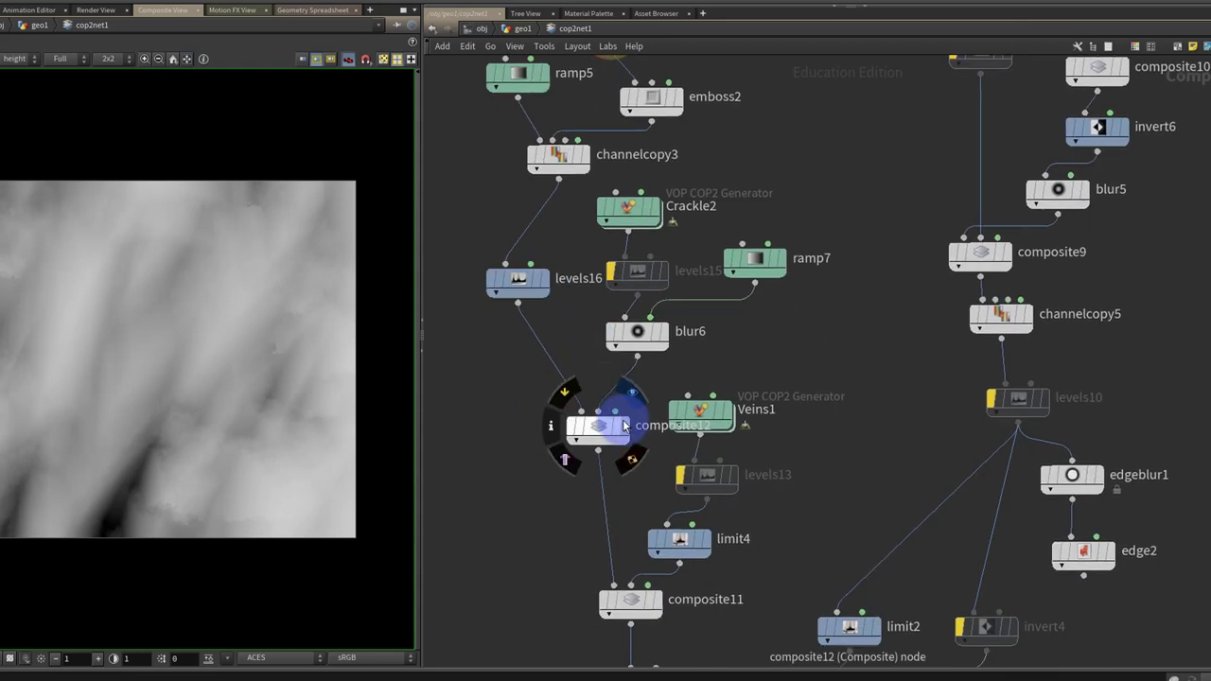
pyautogui.click(623, 427)
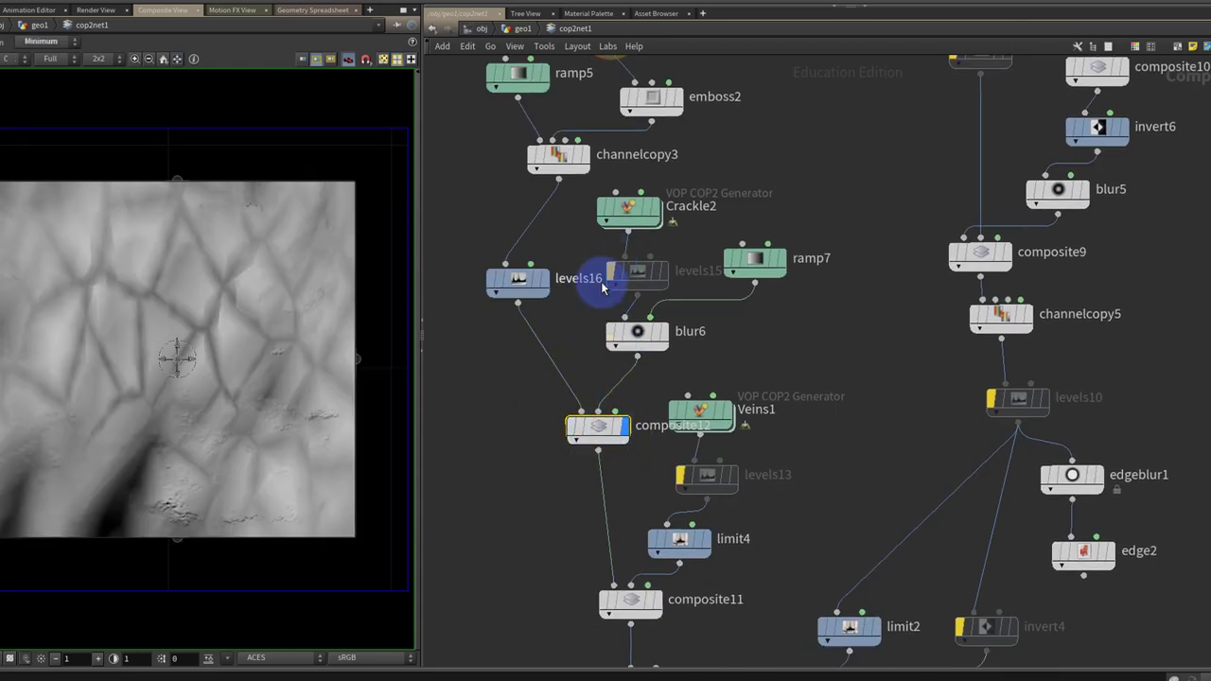
pyautogui.moveTo(632, 521); pyautogui.dragTo(607, 402, button='middle')
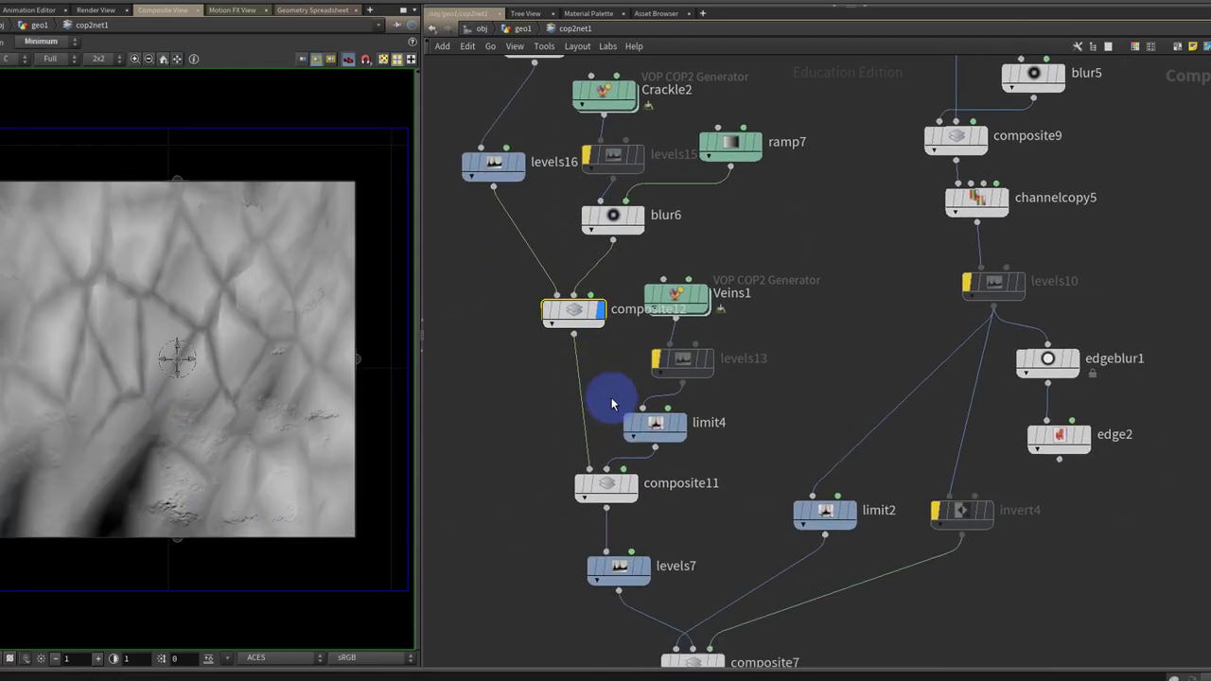
pyautogui.click(631, 484)
# Display the composite7 node, which combines levels7 with limit2, to review the composited height image.
pyautogui.moveTo(672, 643); pyautogui.dragTo(634, 337, button='middle')
pyautogui.click(681, 359)
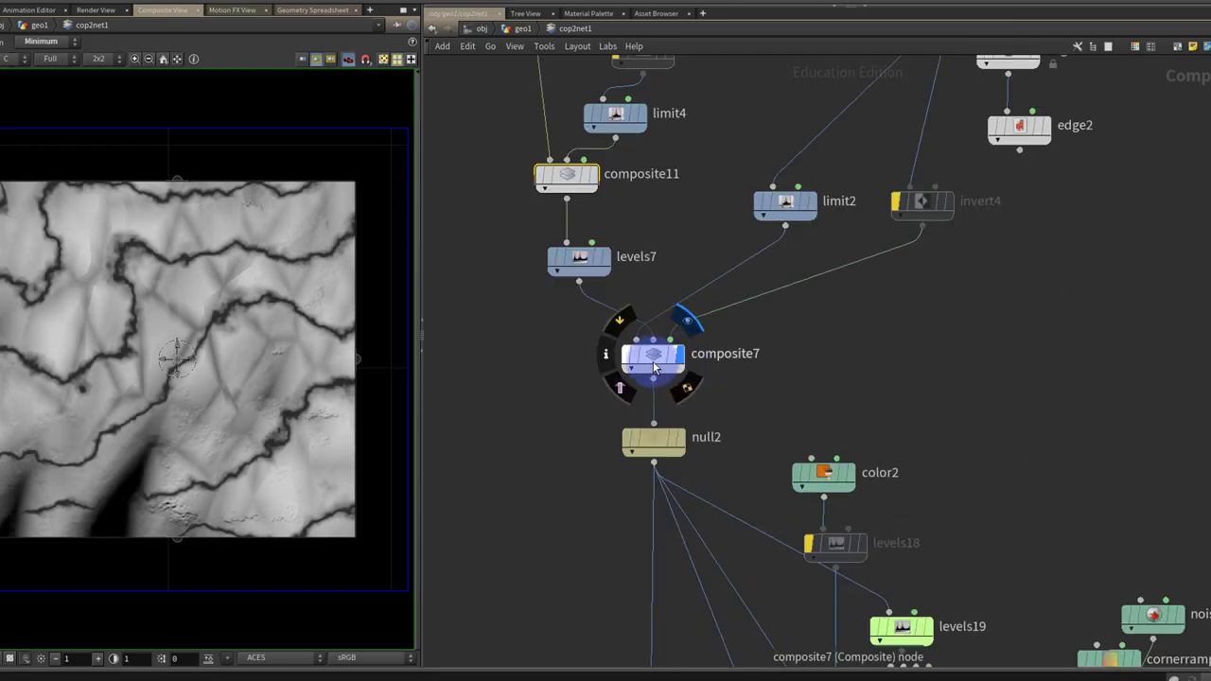
pyautogui.click(653, 361)
pyautogui.moveTo(744, 377); pyautogui.dragTo(677, 252, button='middle')
pyautogui.moveTo(694, 349); pyautogui.dragTo(676, 403, button='middle')
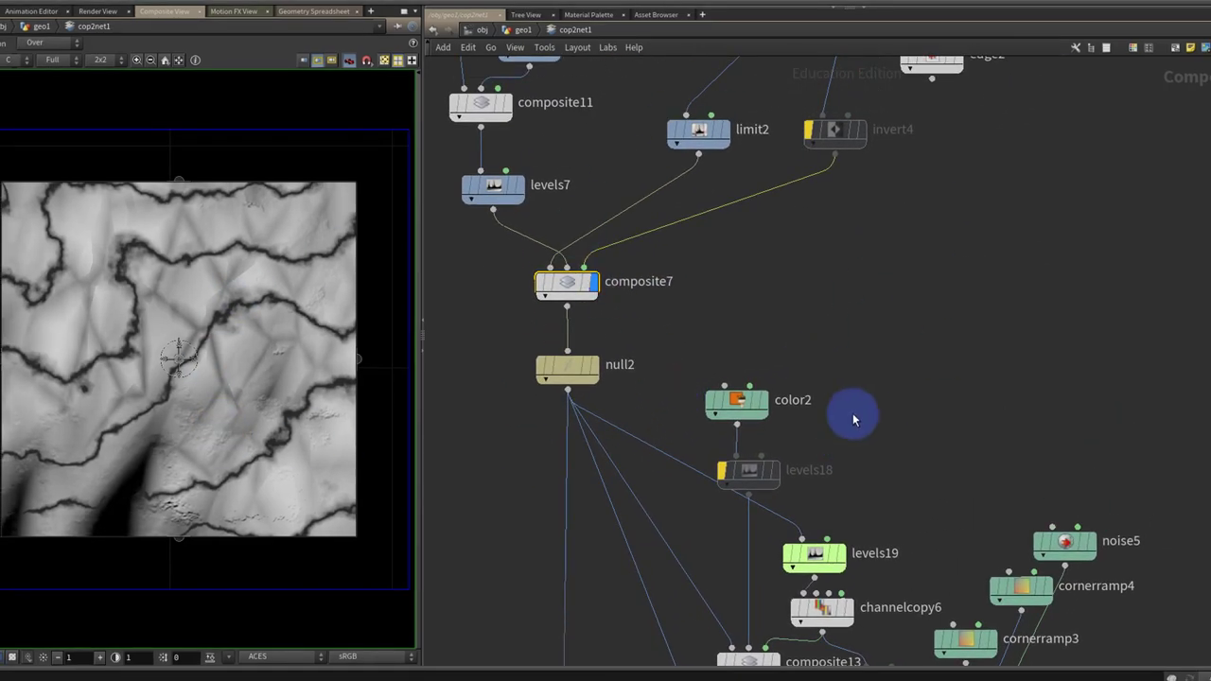
# Display levels17 and the final COPOUT null at the end of the height branch.
pyautogui.moveTo(852, 412); pyautogui.dragTo(817, 262, button='middle')
pyautogui.moveTo(598, 564); pyautogui.dragTo(660, 362, button='middle')
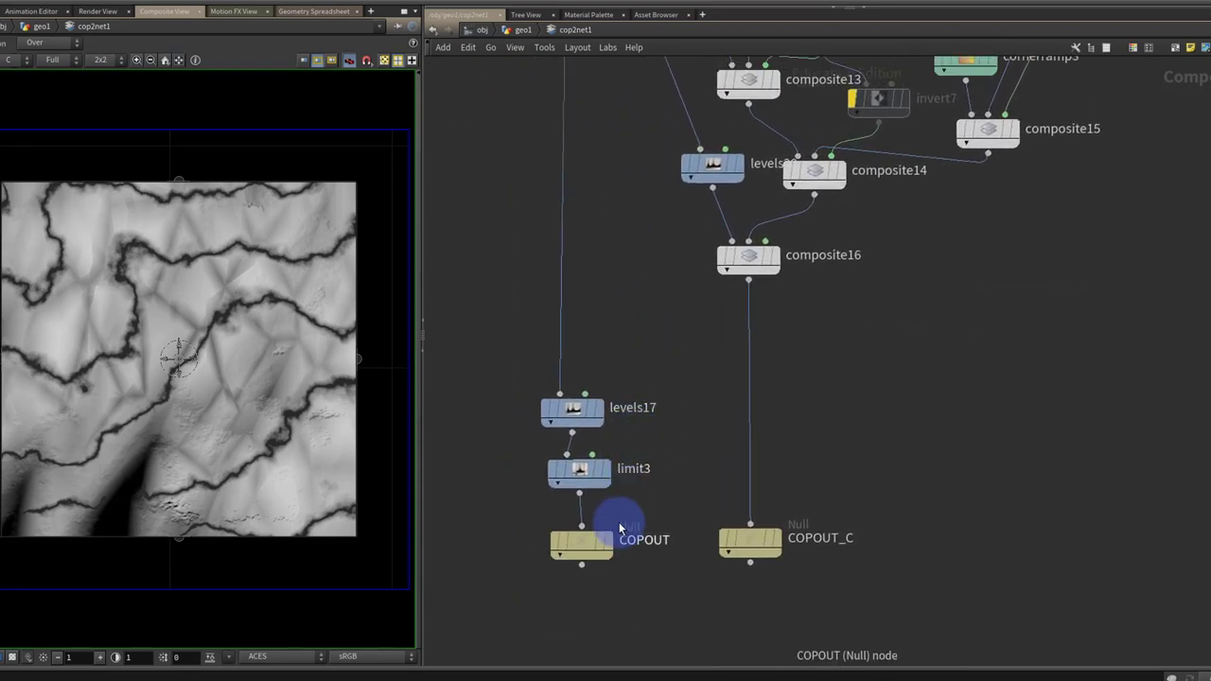
pyautogui.click(598, 413)
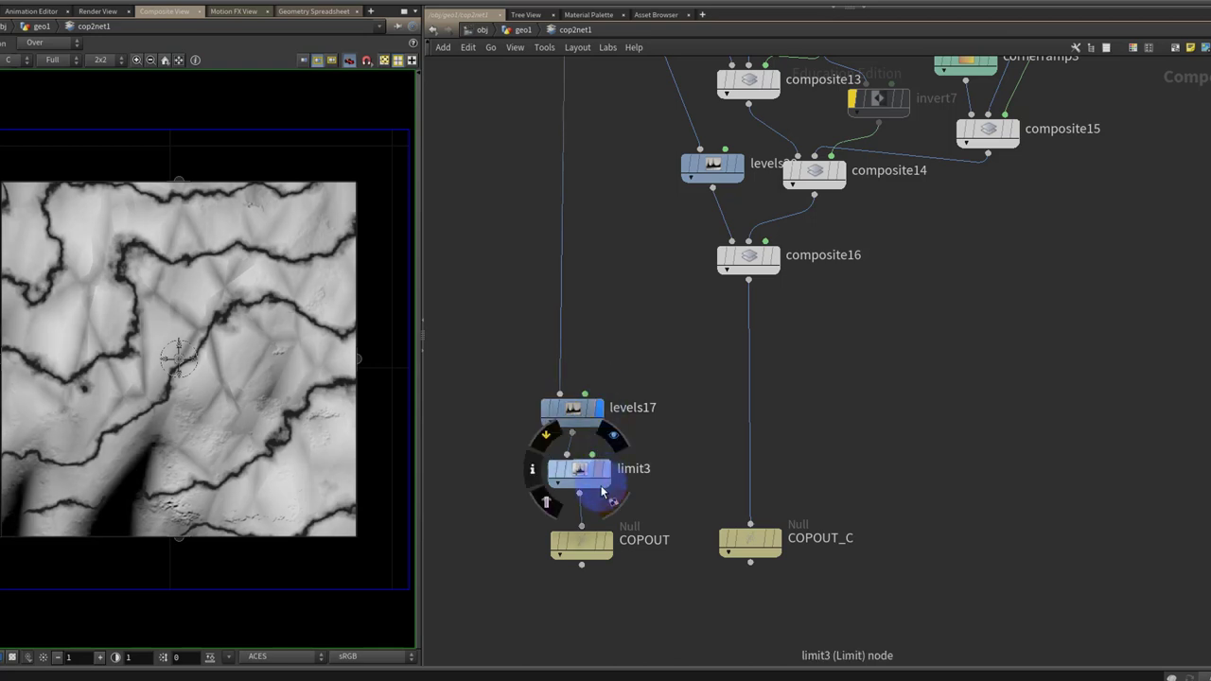
pyautogui.click(607, 542)
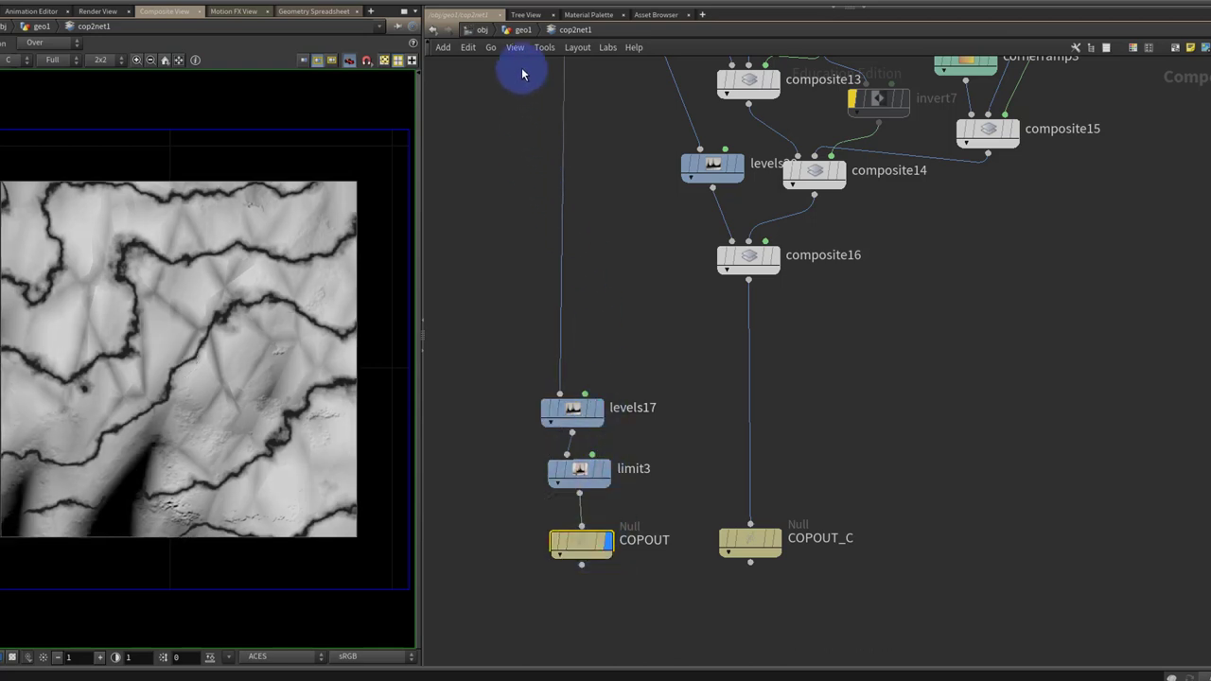
# Return to the geo1 network and display merge2 from the top to compare both height fields.
pyautogui.click(524, 31)
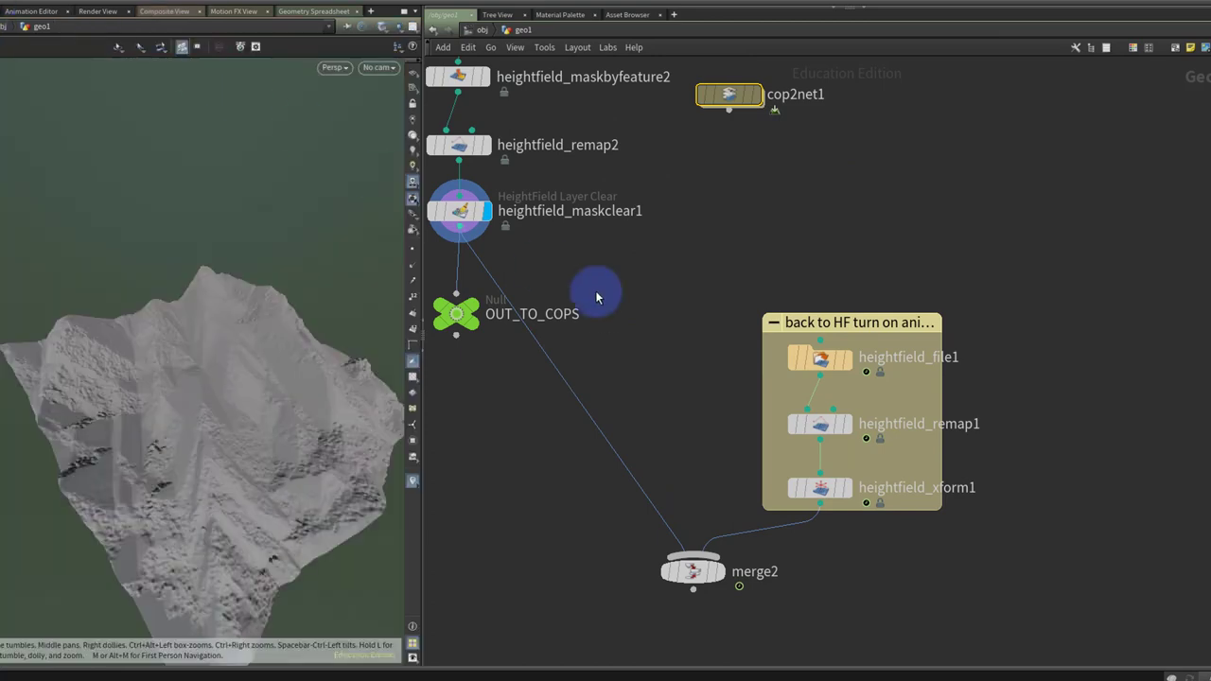
pyautogui.click(721, 572)
pyautogui.hotkey('space', '2')
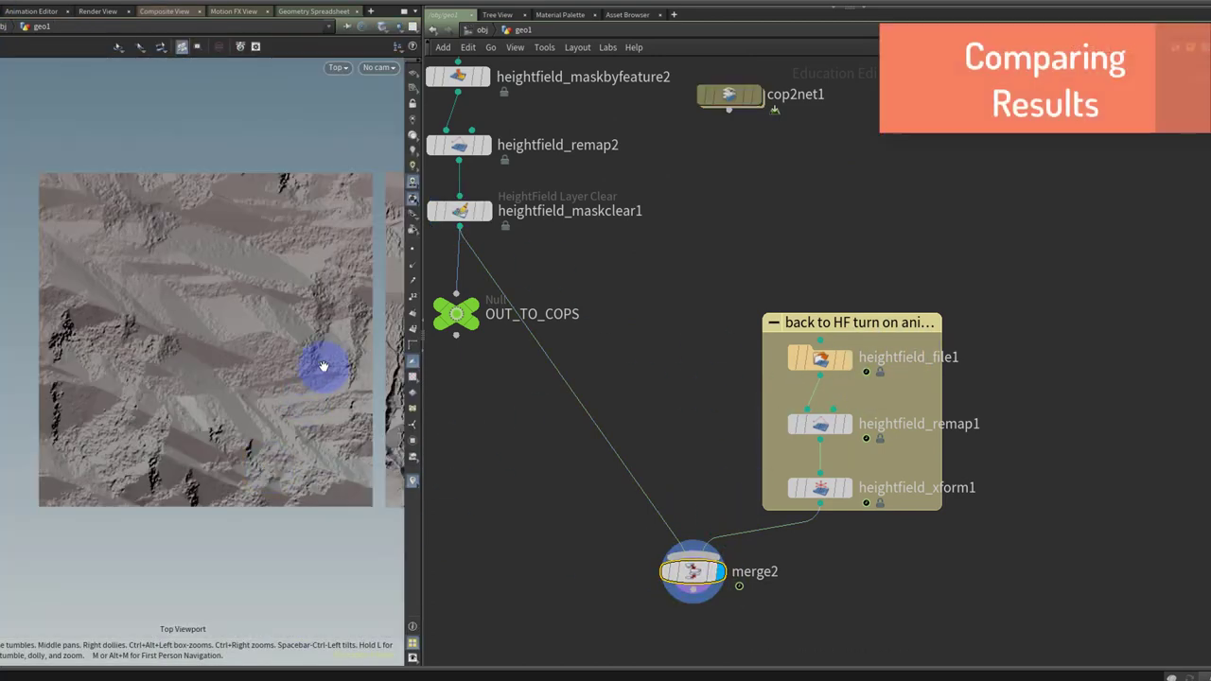
pyautogui.moveTo(322, 366); pyautogui.dragTo(175, 385, button='middle')
pyautogui.moveTo(325, 384); pyautogui.dragTo(225, 443, button='middle')
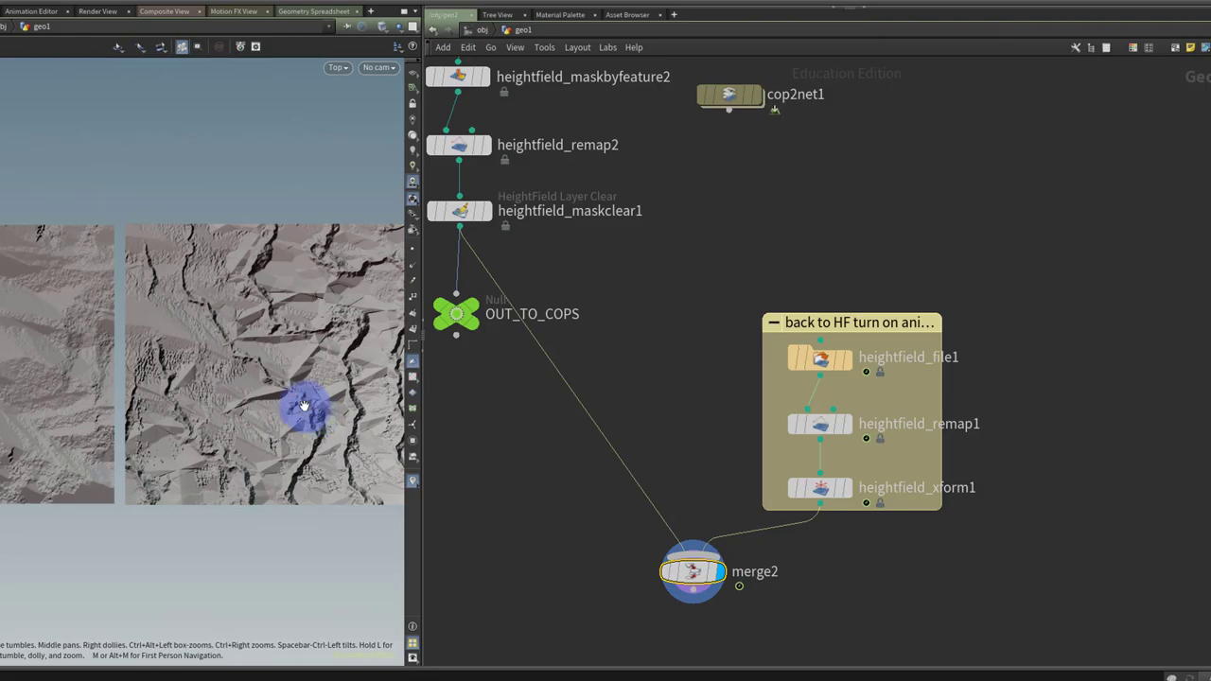
# Maximize the viewport and compare the original and COP-processed height fields in perspective.
pyautogui.hotkey('ctrl', 'b')
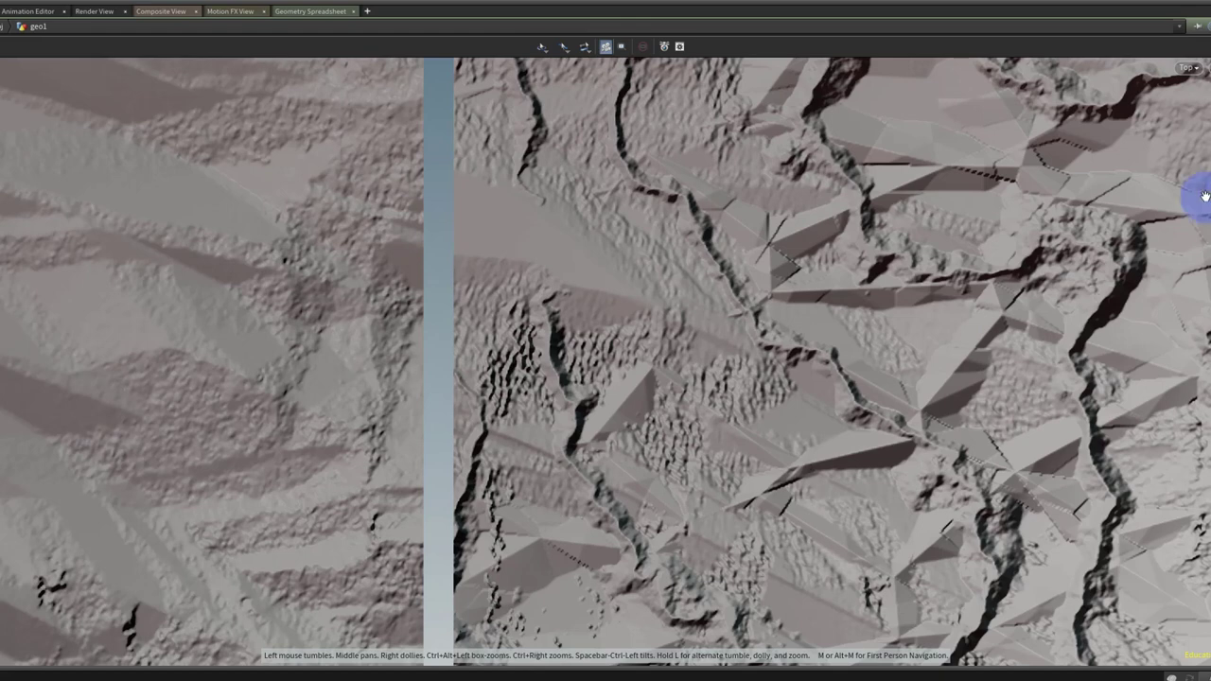
pyautogui.hotkey('space', '1')
pyautogui.moveTo(536, 228); pyautogui.dragTo(338, 179)
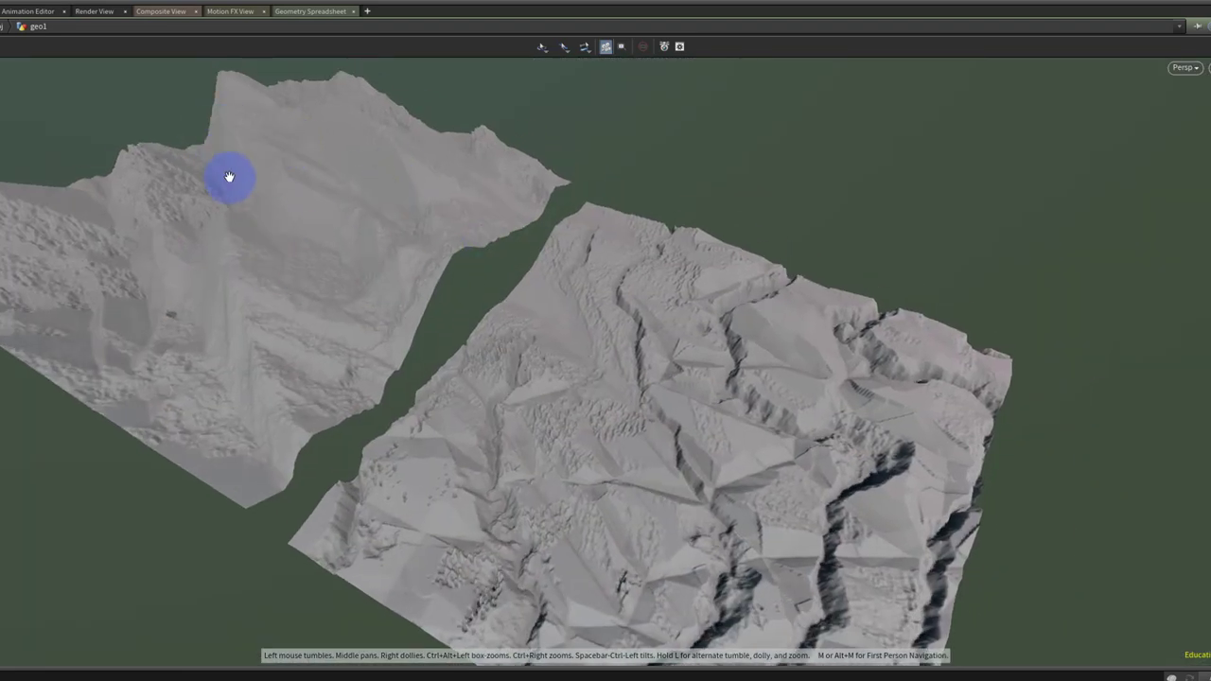
pyautogui.moveTo(725, 271); pyautogui.dragTo(704, 400)
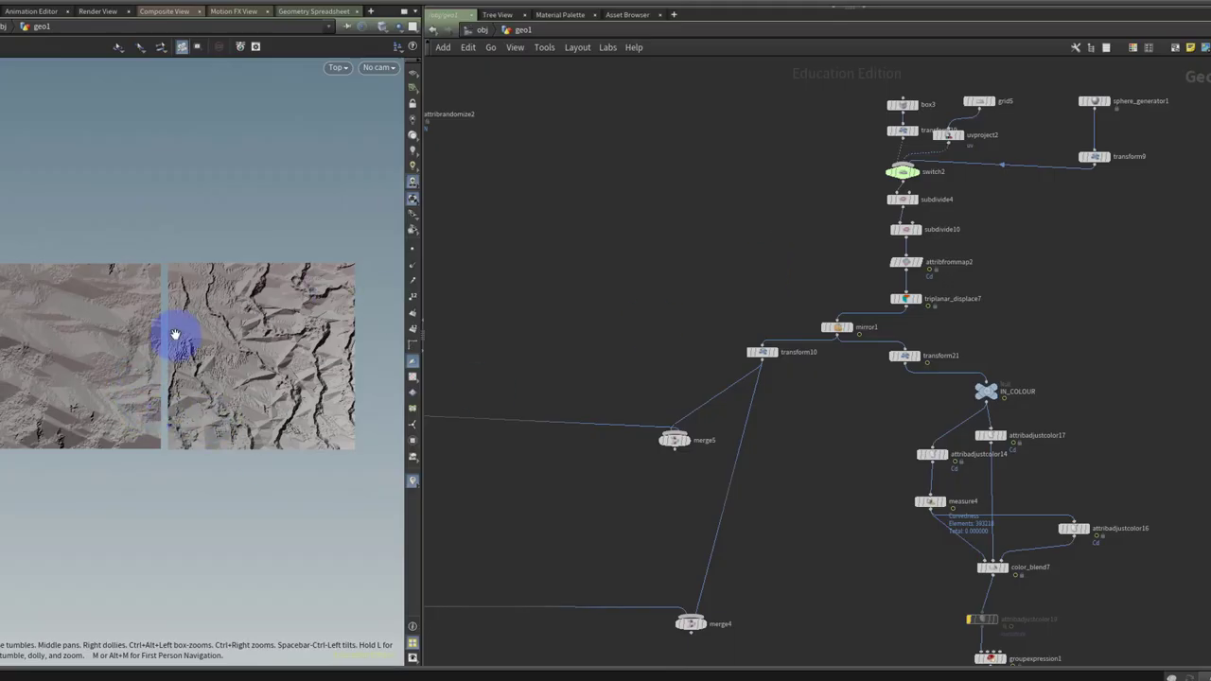
pyautogui.scroll(2, 221, 326)
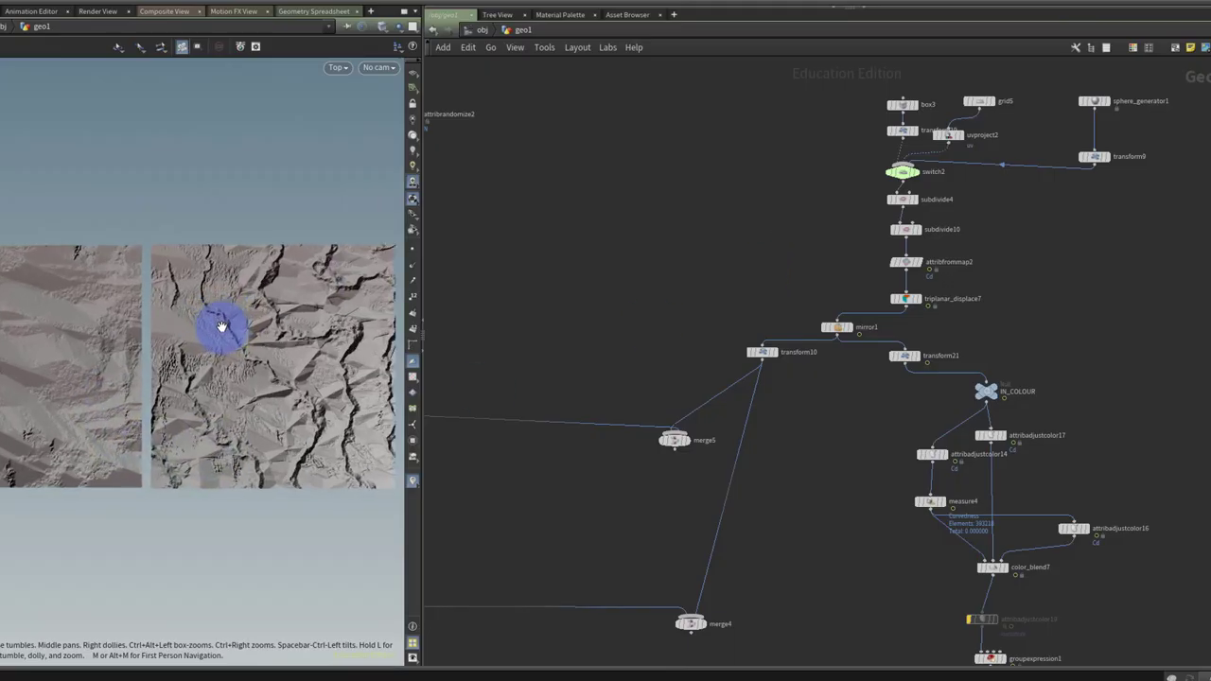
# Display triplanar_displace7 above mirror1 and inspect the displaced sphere from several angles in perspective.
pyautogui.scroll(2, 927, 322)
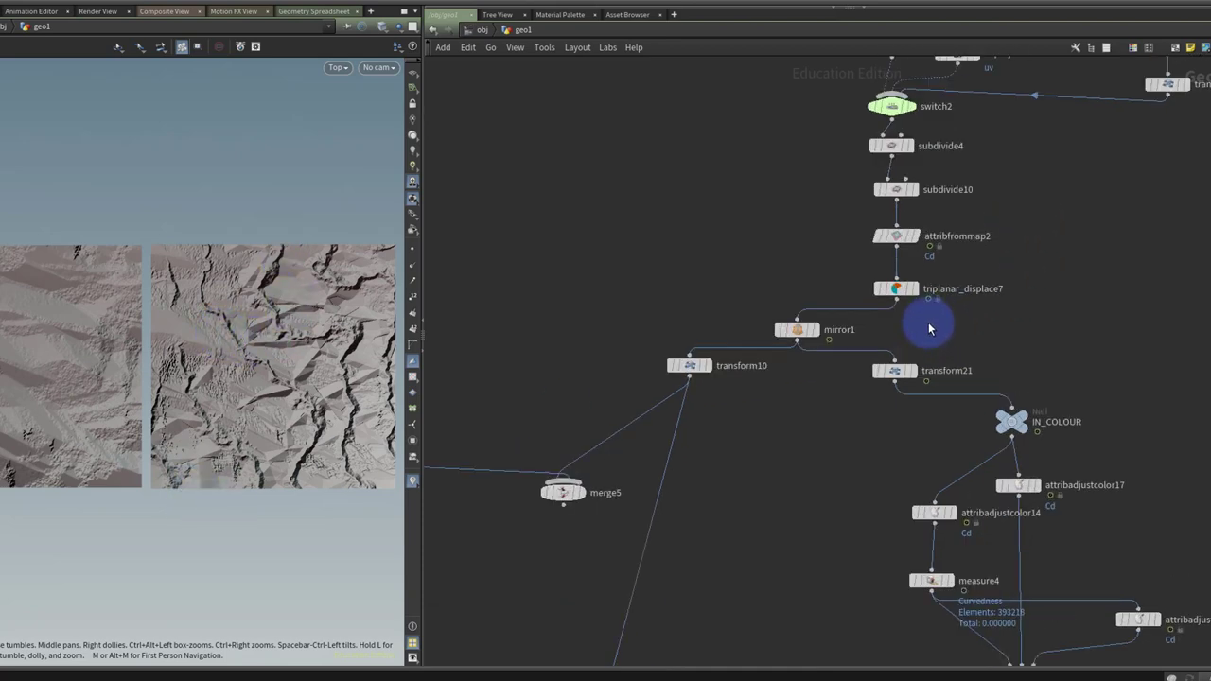
pyautogui.click(894, 289)
pyautogui.click(896, 294)
pyautogui.moveTo(227, 362); pyautogui.dragTo(173, 287)
pyautogui.moveTo(323, 238); pyautogui.dragTo(304, 331)
pyautogui.moveTo(269, 236); pyautogui.dragTo(256, 236)
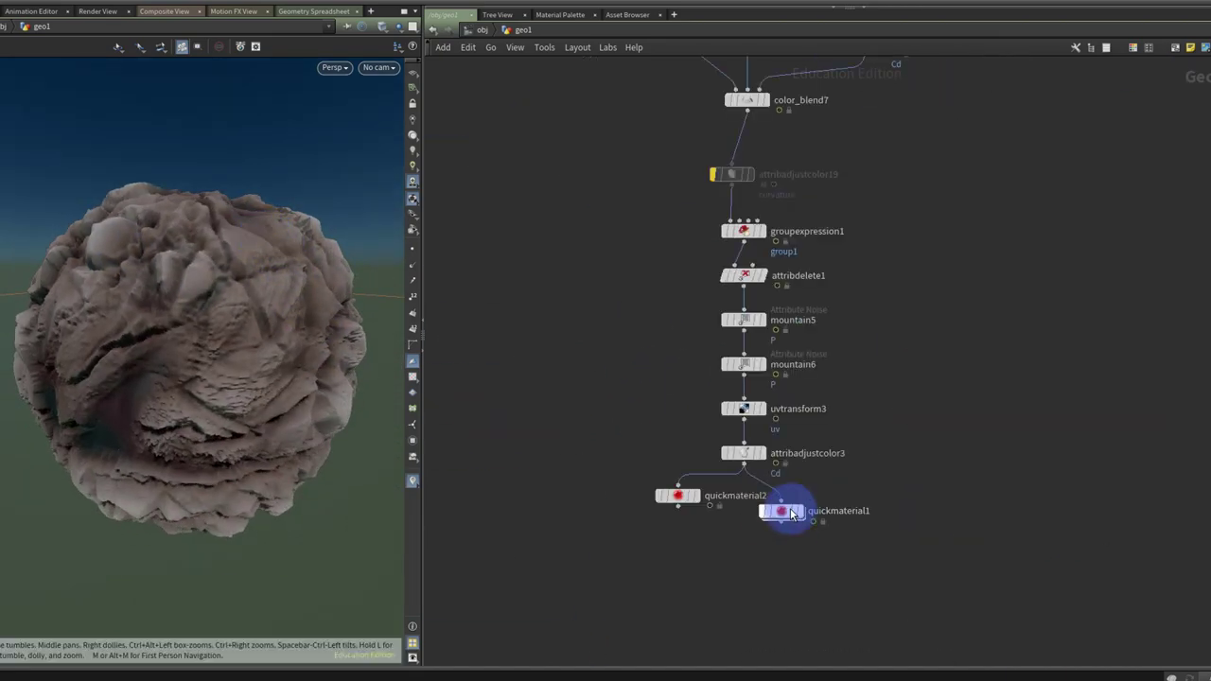
# Display quickmaterial1 at the end of the network, frame the textured rock in the viewport and inspect it.
pyautogui.click(805, 517)
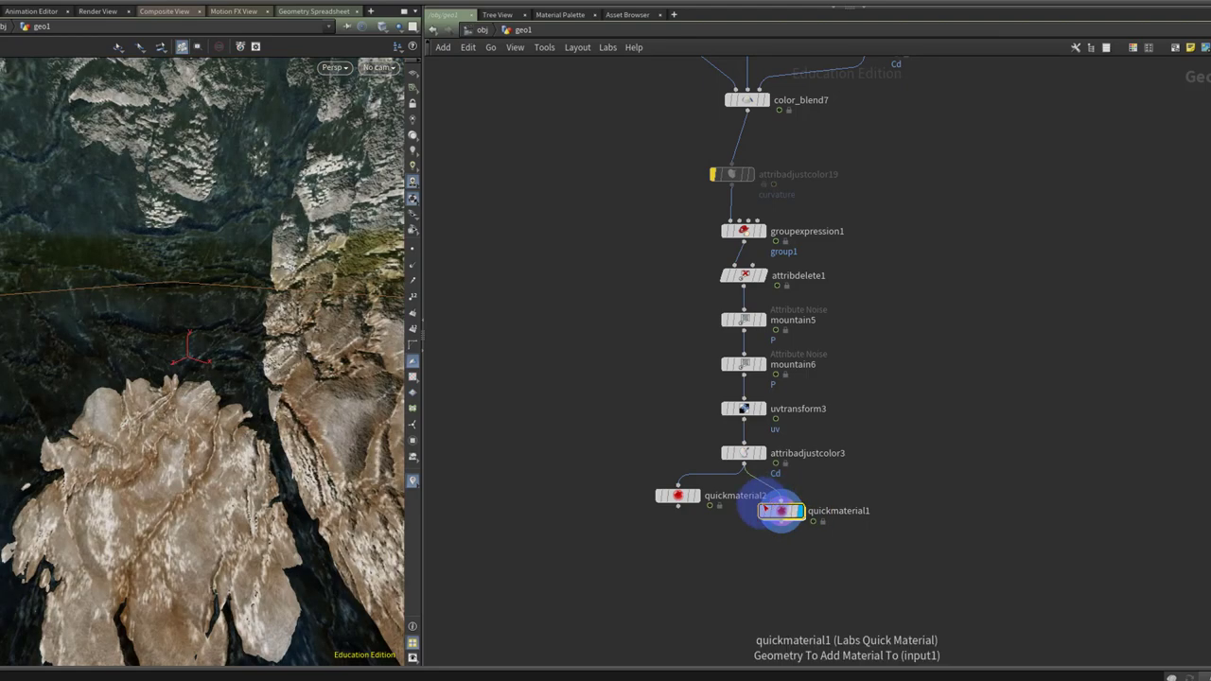
pyautogui.hotkey('space', 'g')
pyautogui.moveTo(142, 325); pyautogui.dragTo(116, 322)
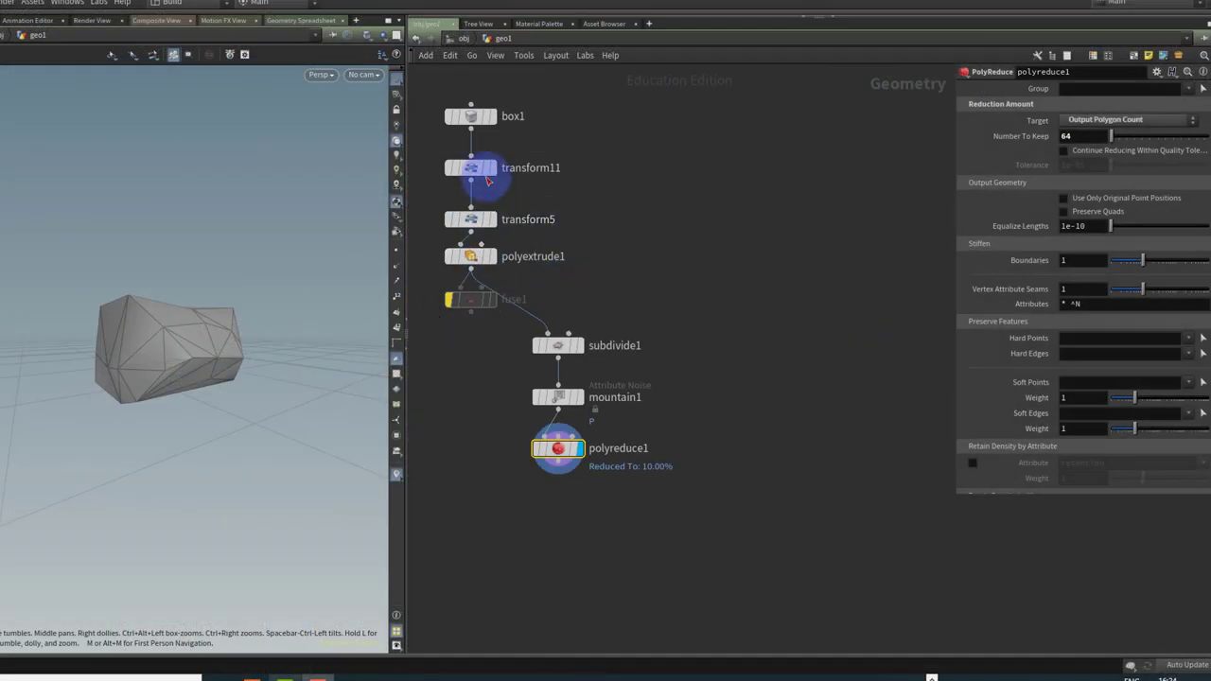
# Display box1 and transform5 in turn and inspect the scaled base box with transform5's parameters shown.
pyautogui.click(492, 116)
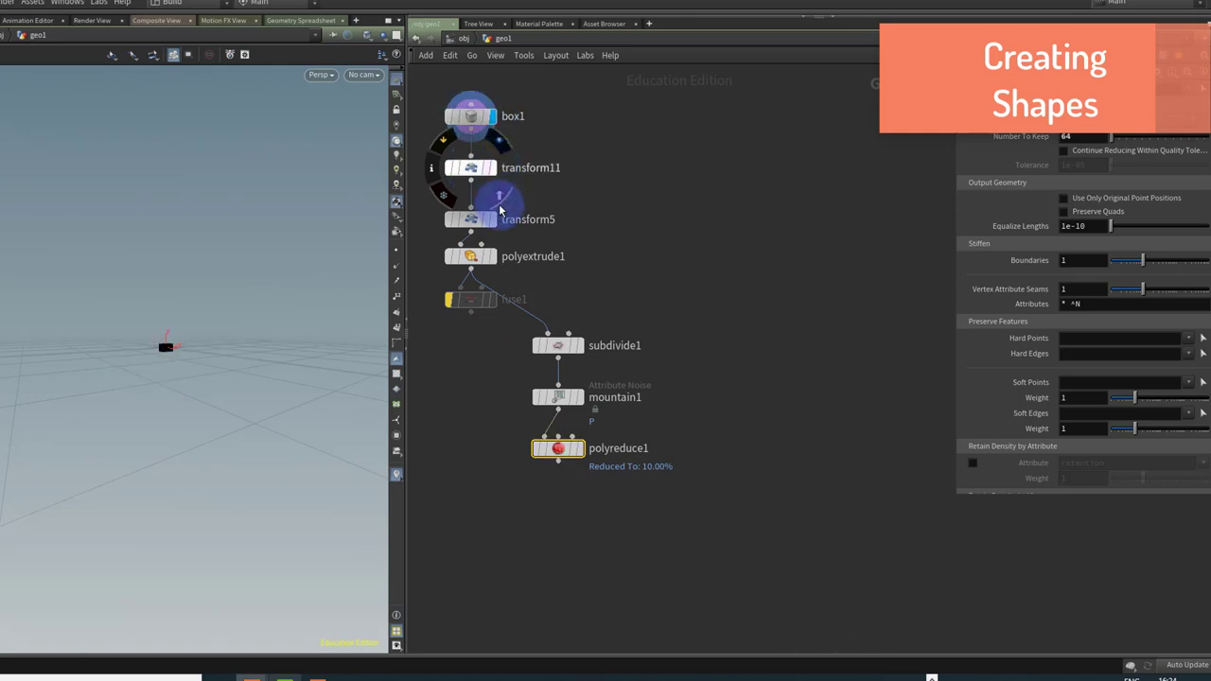
pyautogui.click(492, 219)
pyautogui.click(478, 222)
pyautogui.moveTo(221, 250); pyautogui.dragTo(509, 264)
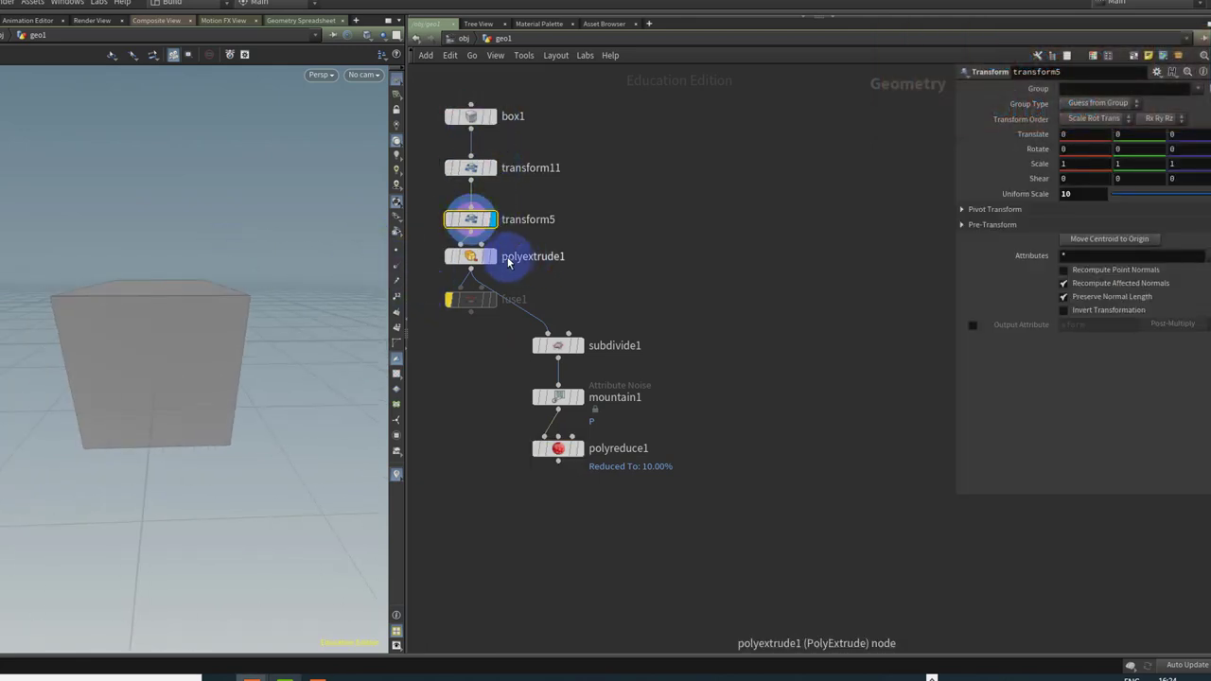
# Display polyextrude1, show its parameters and inspect the extruded box from another angle.
pyautogui.click(490, 257)
pyautogui.click(470, 256)
pyautogui.moveTo(248, 286); pyautogui.dragTo(171, 306)
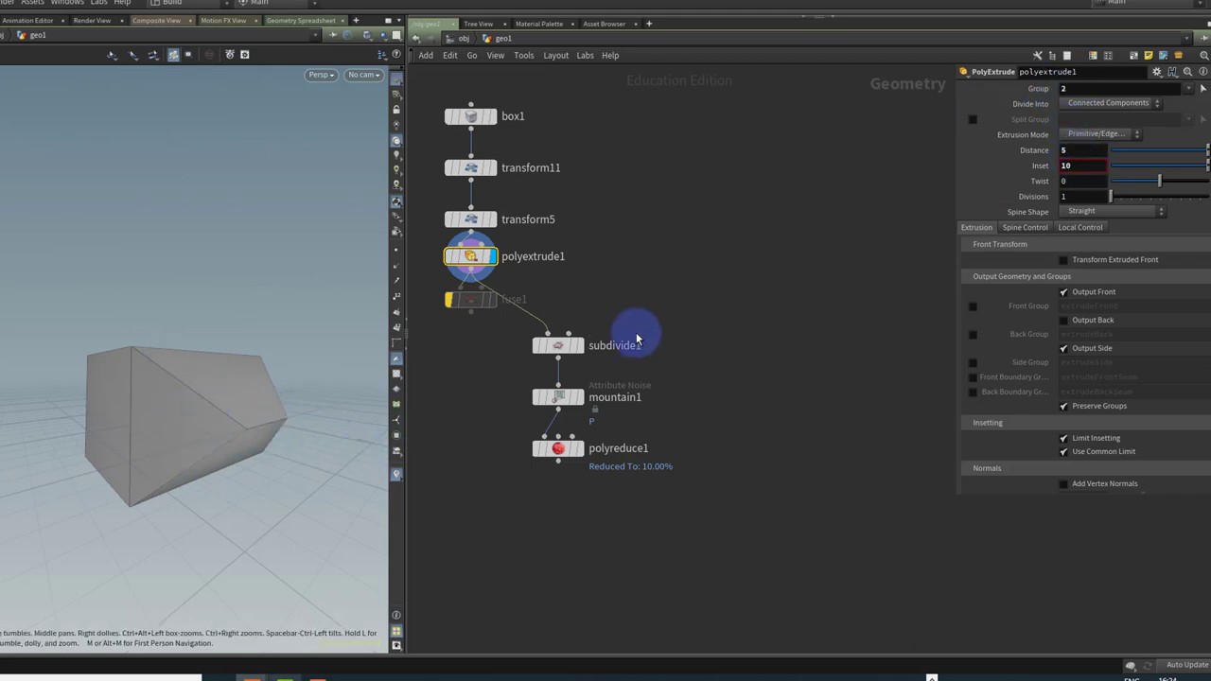
# Display subdivide1, mountain1 and polyreduce1 in turn and inspect the reduced rock shape from several angles.
pyautogui.click(581, 348)
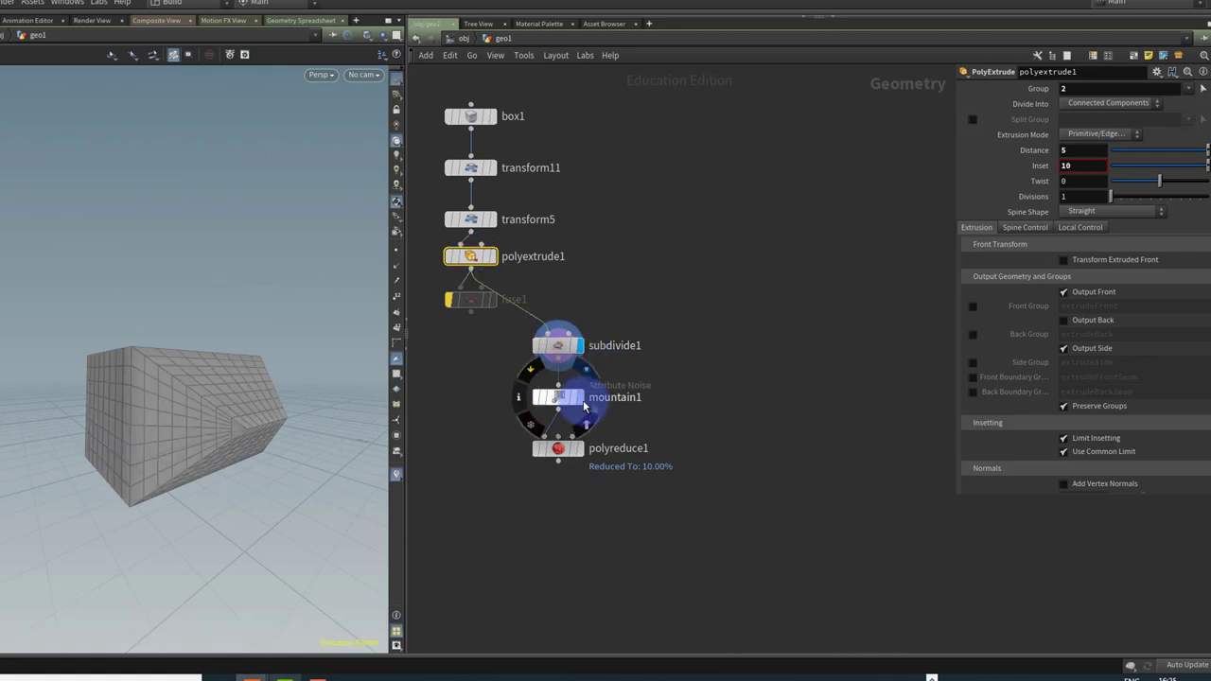
pyautogui.click(580, 397)
pyautogui.moveTo(586, 458)
pyautogui.click(571, 456)
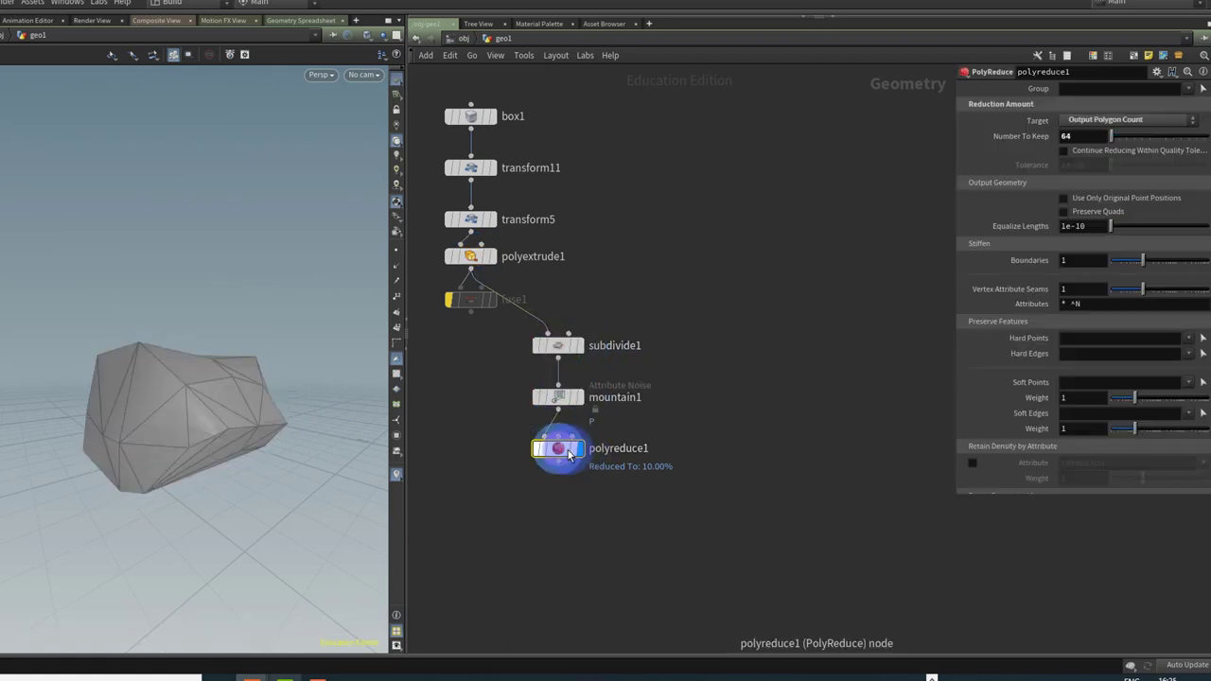
pyautogui.moveTo(199, 349); pyautogui.dragTo(54, 317)
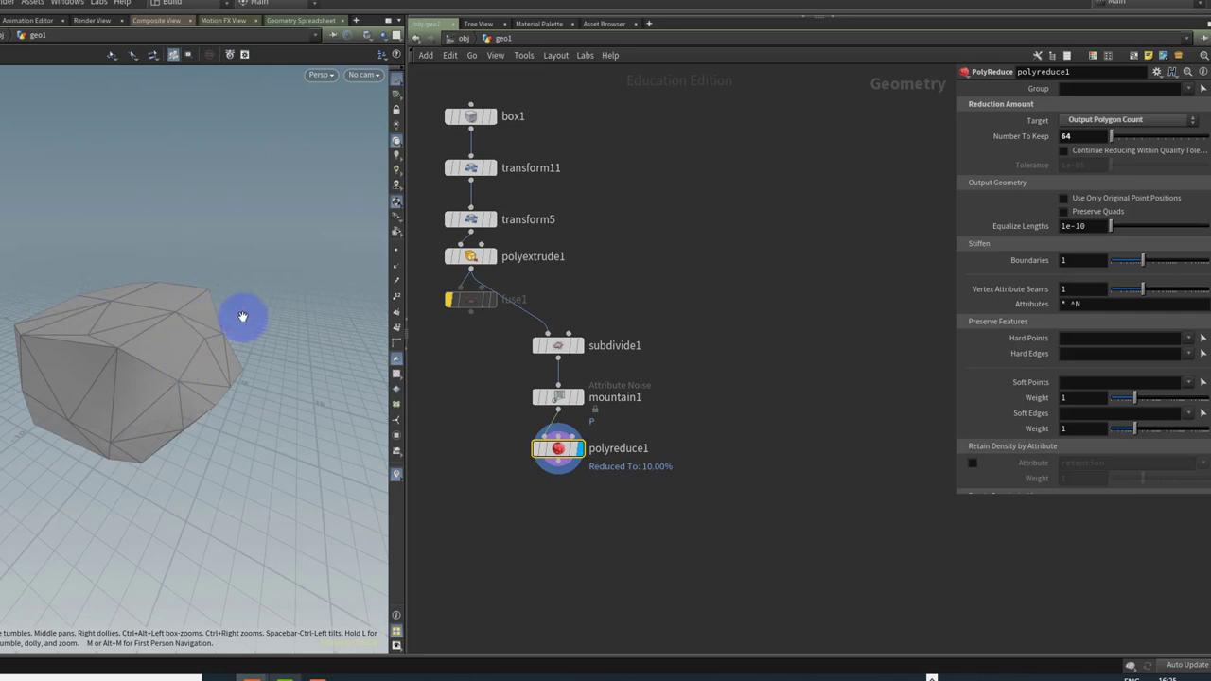
pyautogui.moveTo(687, 270); pyautogui.dragTo(627, 276, button='middle')
pyautogui.moveTo(663, 311); pyautogui.dragTo(582, 295, button='middle')
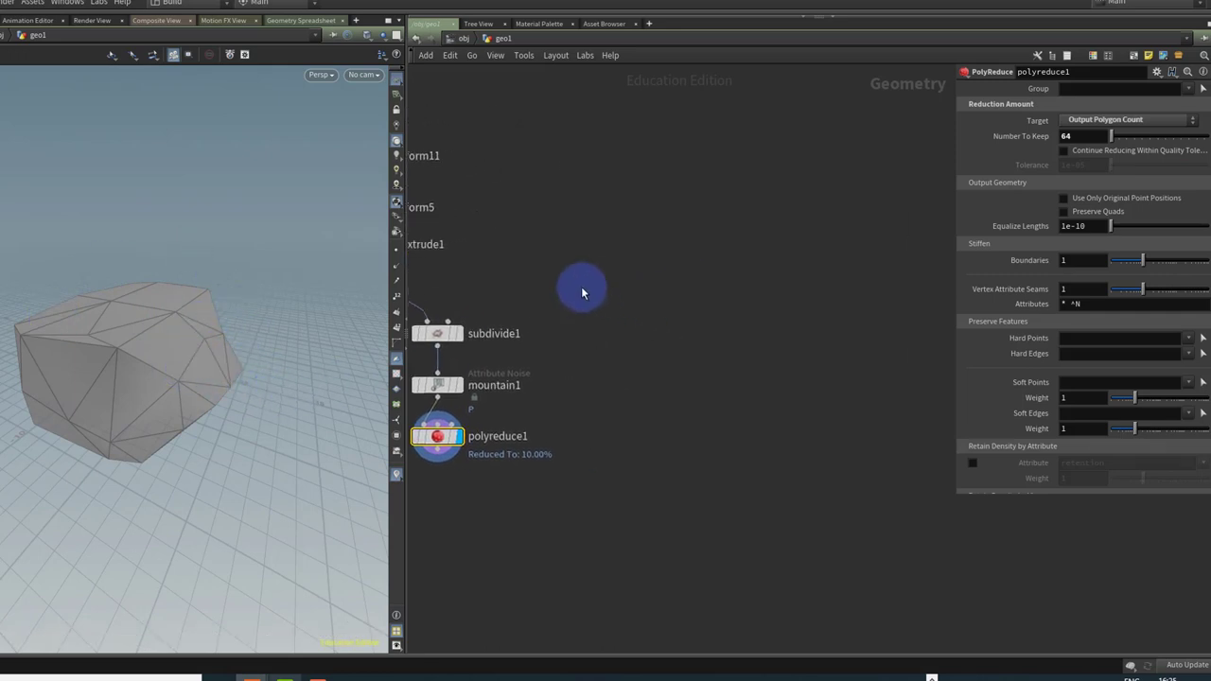
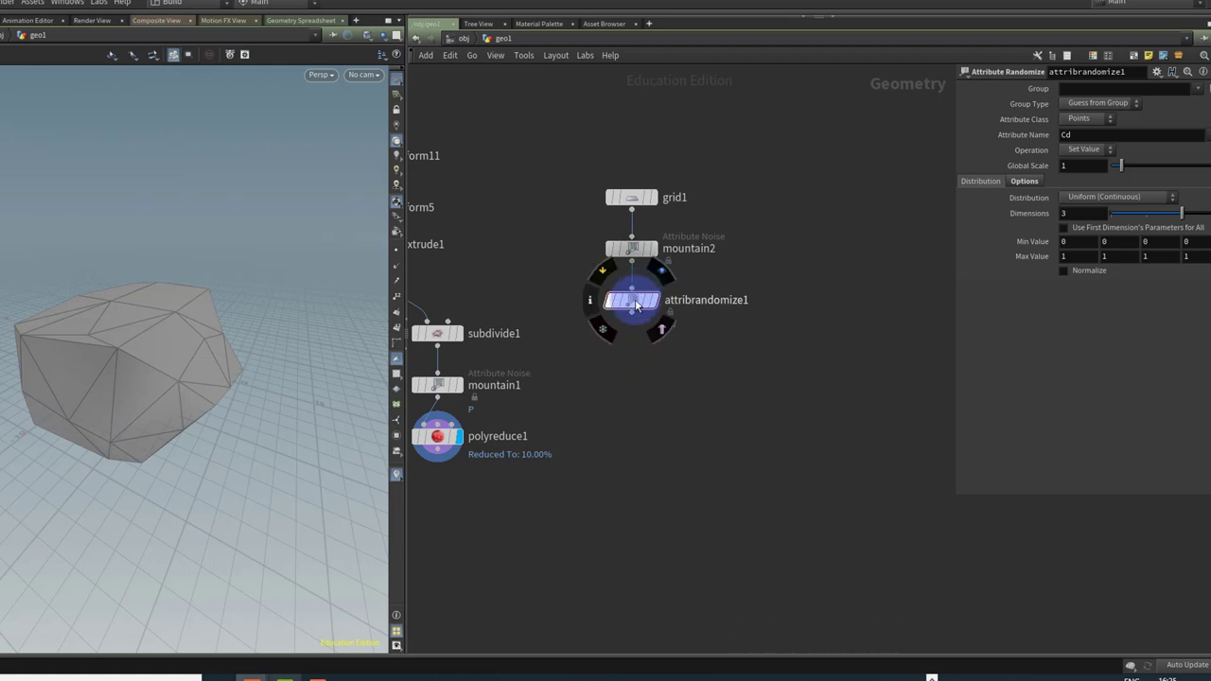
# Duplicate the attribrandomize1 node and place the copy directly beneath it in the grid chain.
pyautogui.hotkey('ctrl', 'c')
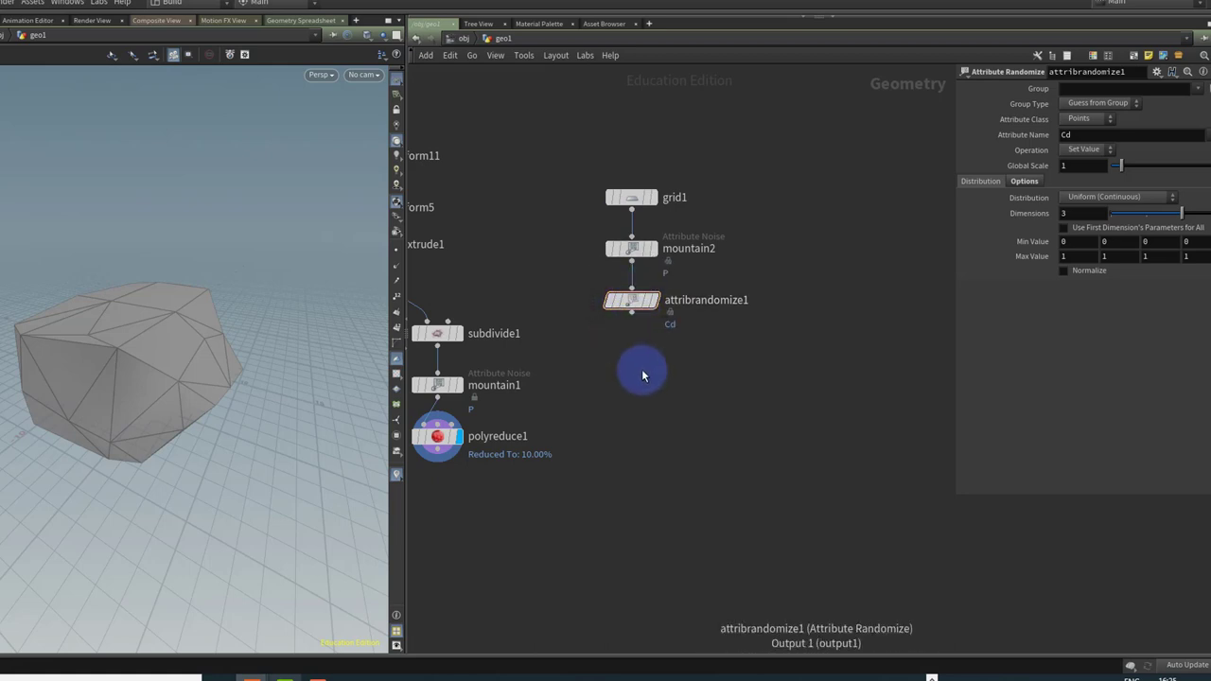
pyautogui.hotkey('ctrl', 'v')
pyautogui.moveTo(651, 372); pyautogui.dragTo(640, 358)
# Display mountain2 and raise its noise Amplitude to 1.24 to displace the grid more strongly.
pyautogui.click(743, 247)
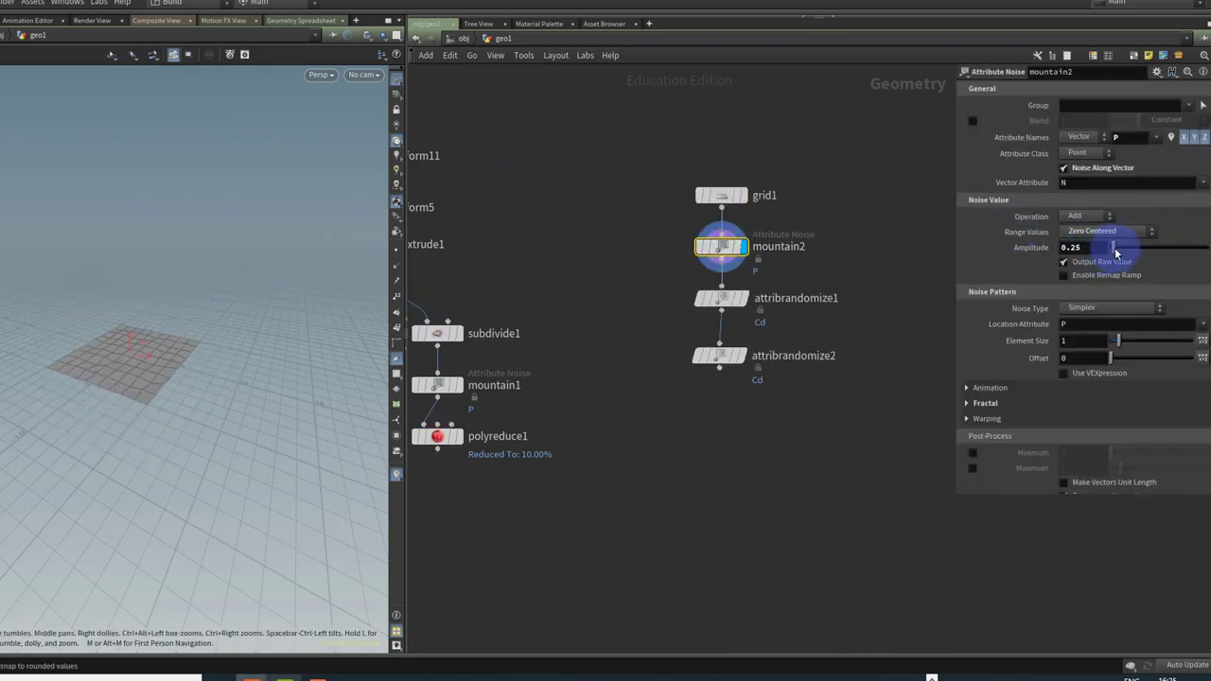
pyautogui.moveTo(1117, 253); pyautogui.dragTo(1122, 253)
pyautogui.scroll(10, 224, 353)
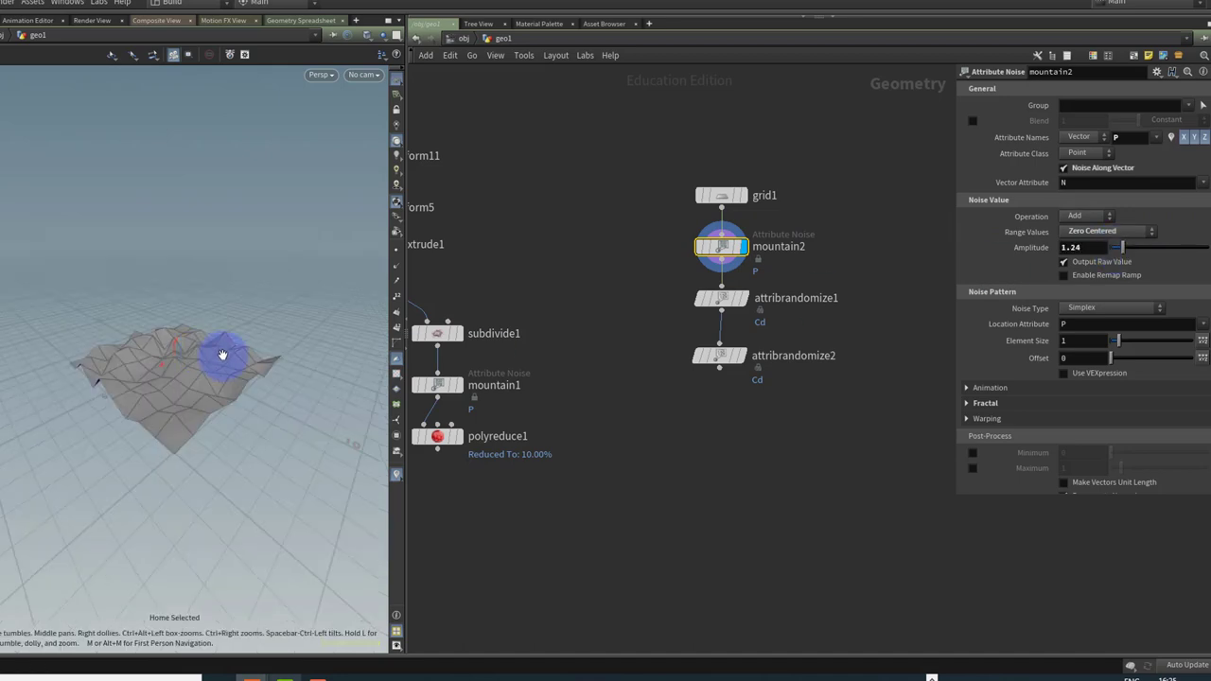
# Randomize scale in attribrandomize1 with minimum 0.4, 0.7, 0.95 and maximum 1, 1.4, 1.4, and set attribrandomize2's attribute name to N.
pyautogui.click(719, 301)
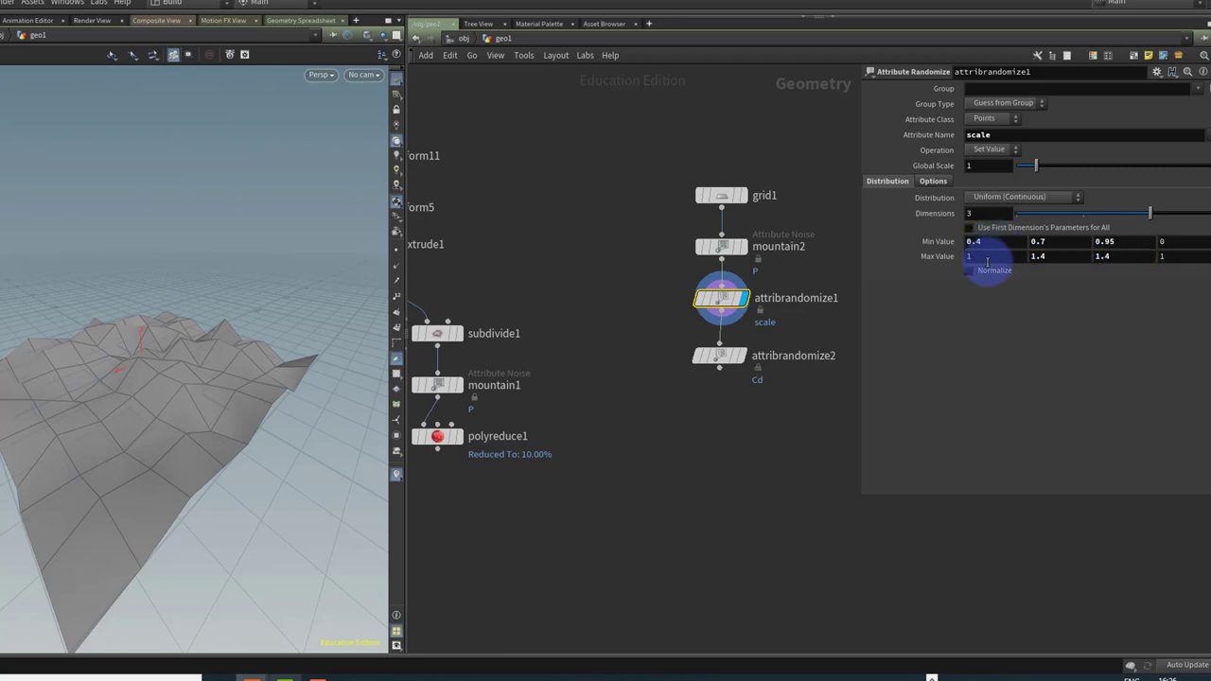
pyautogui.click(719, 356)
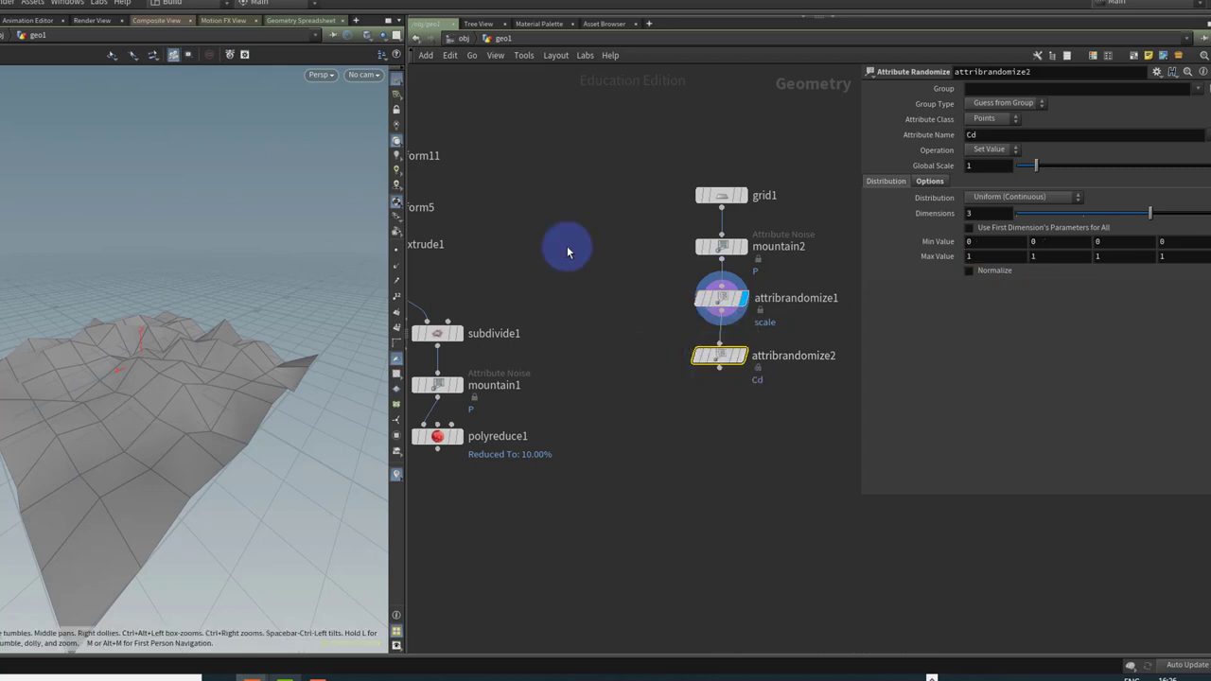
pyautogui.click(740, 356)
pyautogui.click(985, 136)
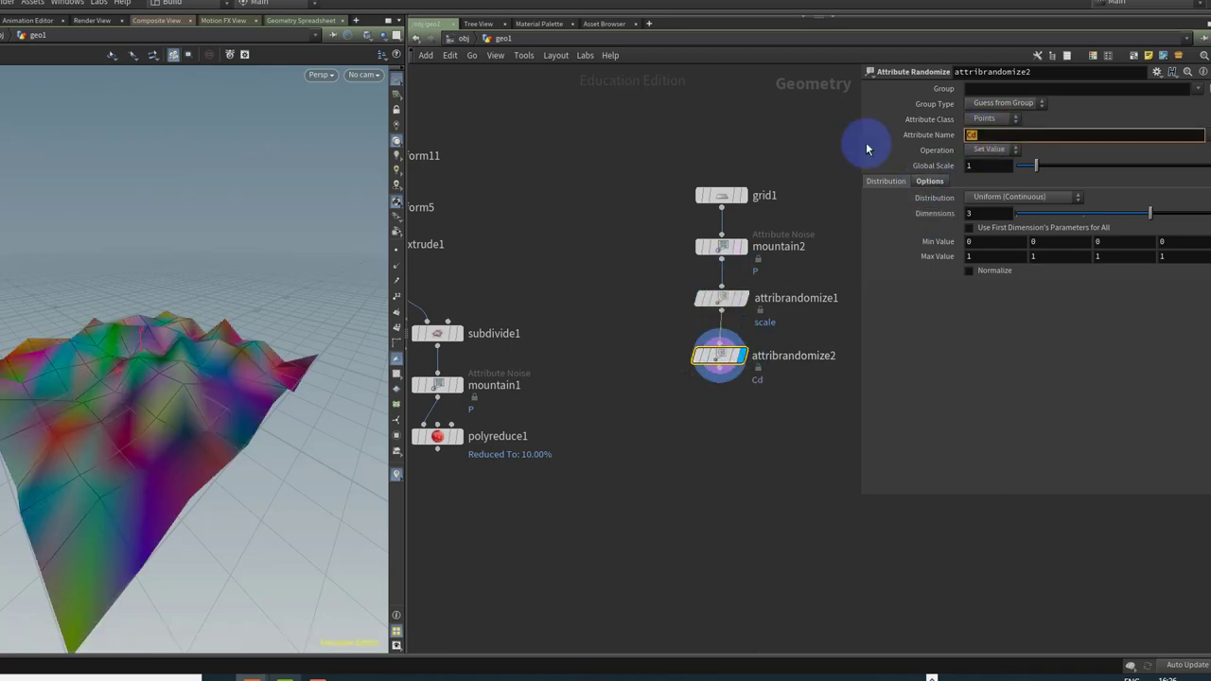
pyautogui.press('Return')
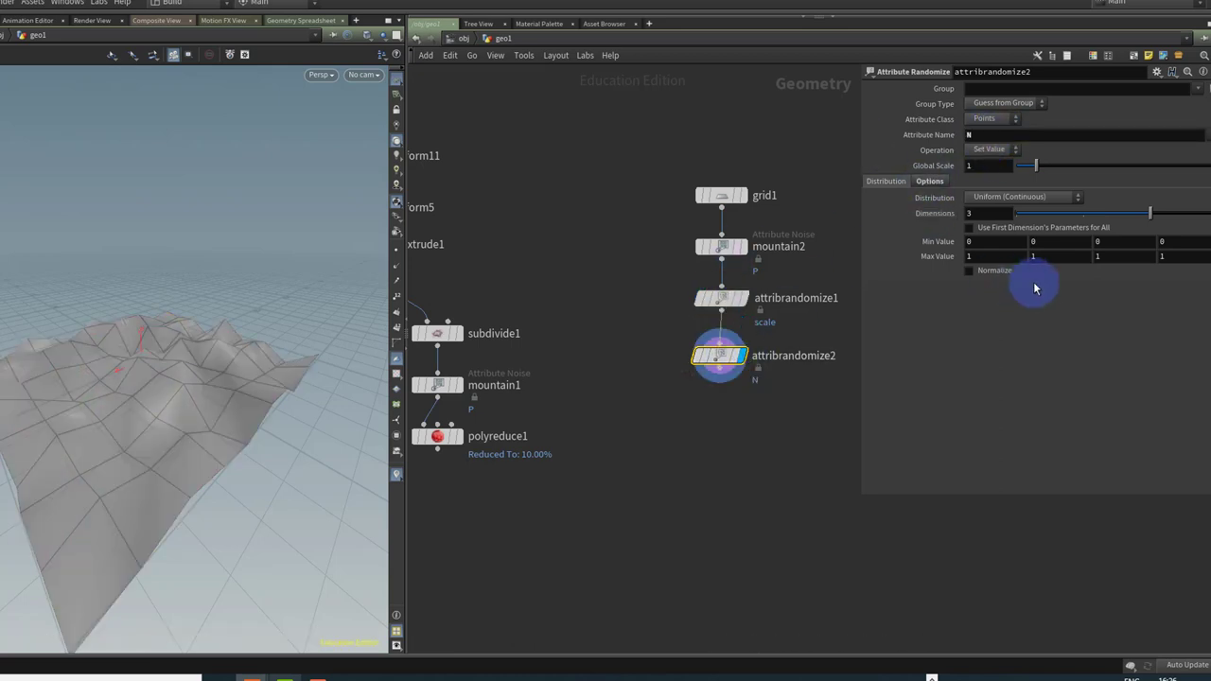
# Set attribrandomize2's distribution to Direction or Orientation, enabling Cone Angle and Bias Toward Direction with a bias of 10.
pyautogui.click(998, 198)
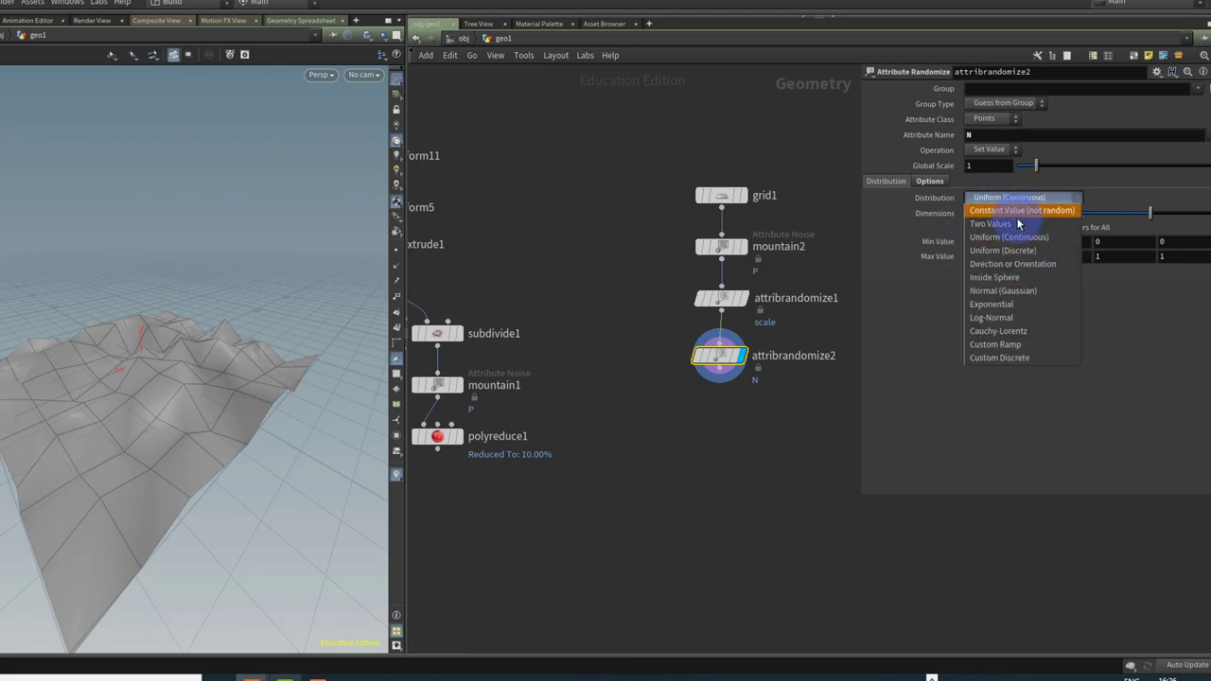
pyautogui.click(1032, 264)
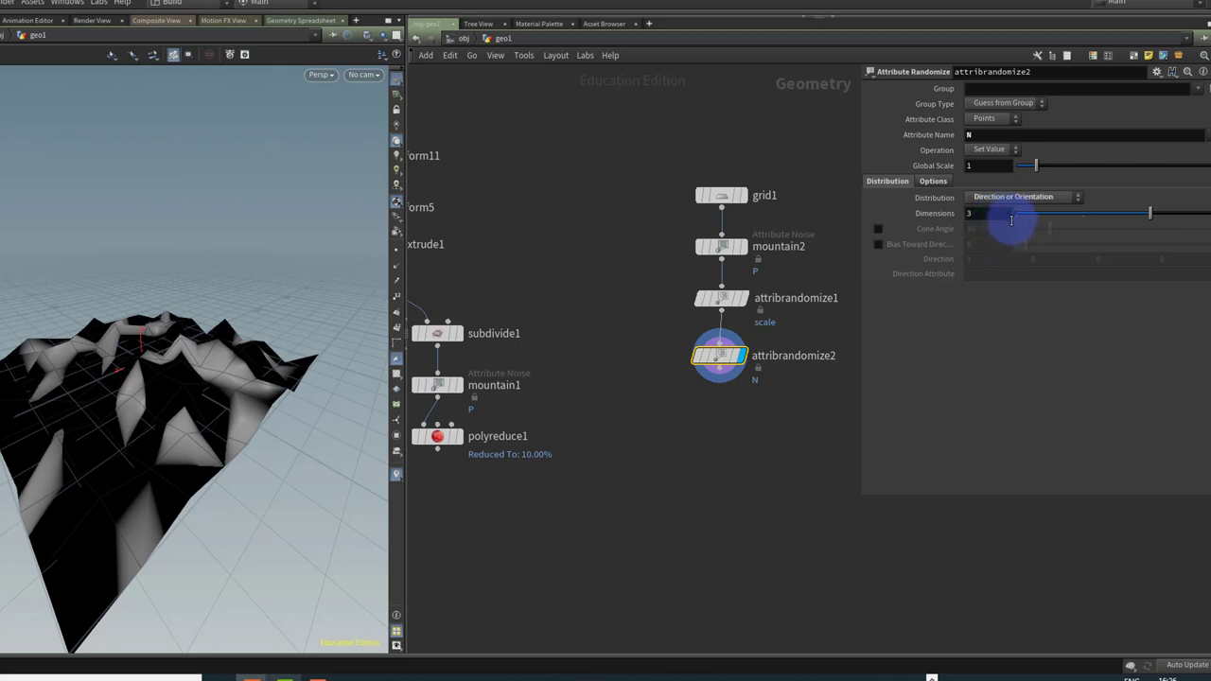
pyautogui.click(878, 230)
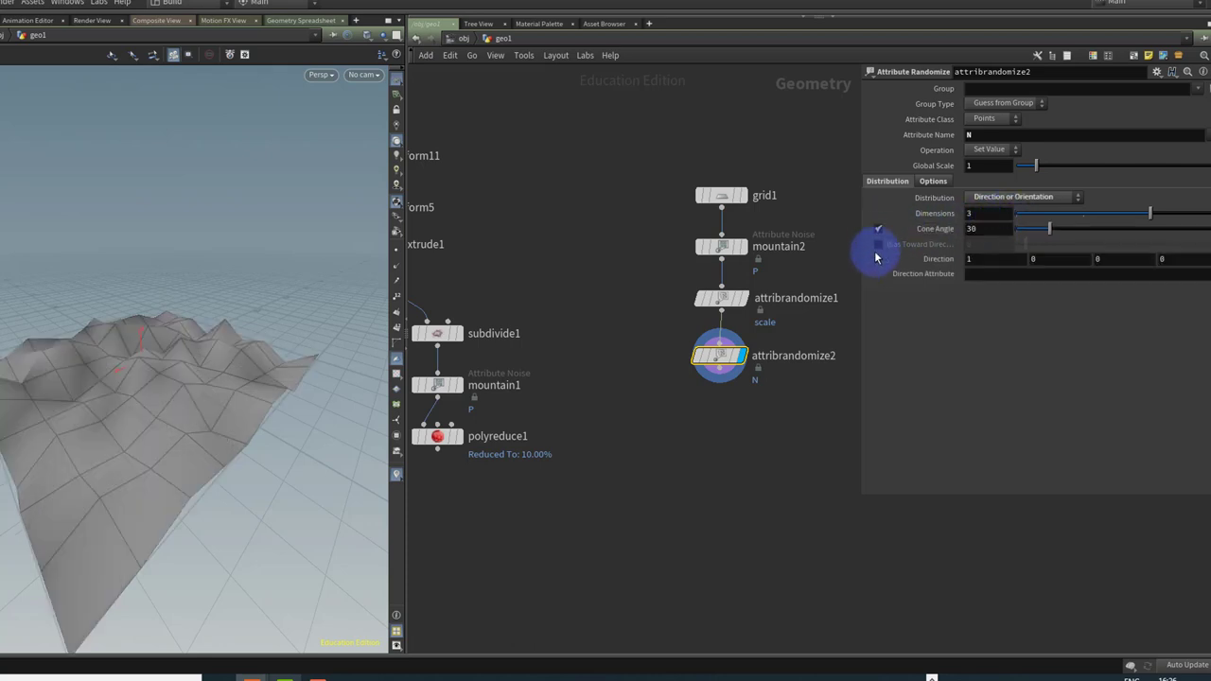
pyautogui.click(878, 244)
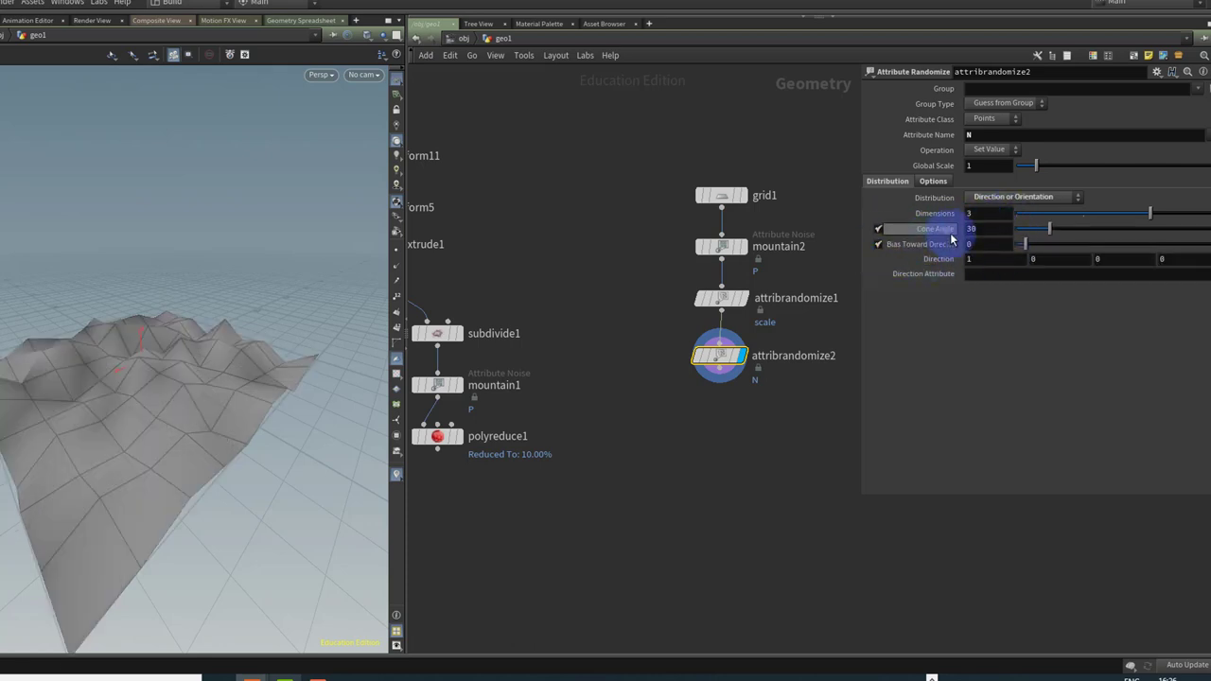
pyautogui.click(985, 247)
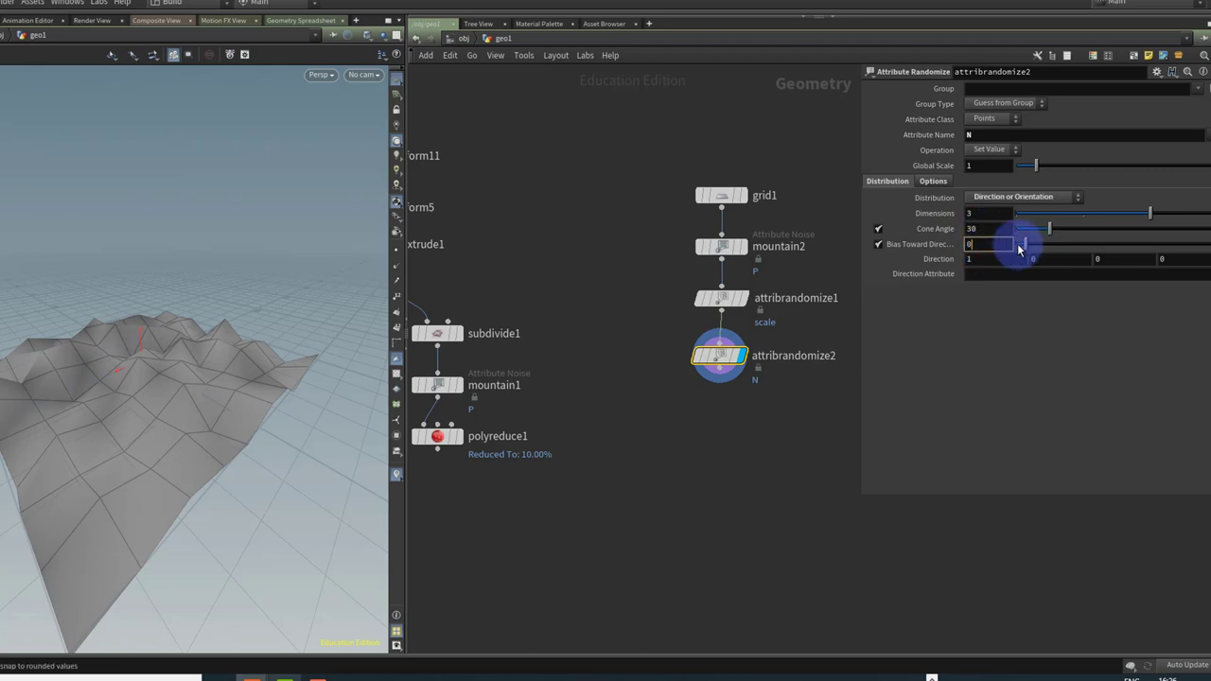
pyautogui.write('10')
pyautogui.press('Return')
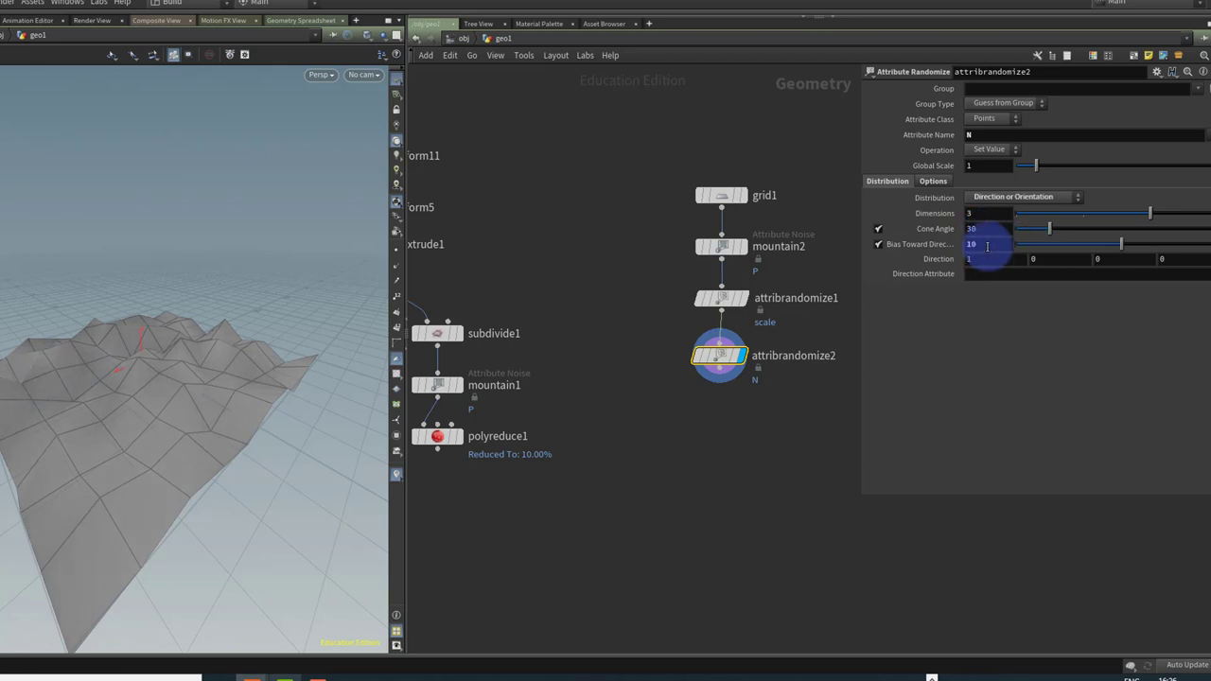
# Add a Copy to Points node and place it below the grid chain.
pyautogui.press('Tab')
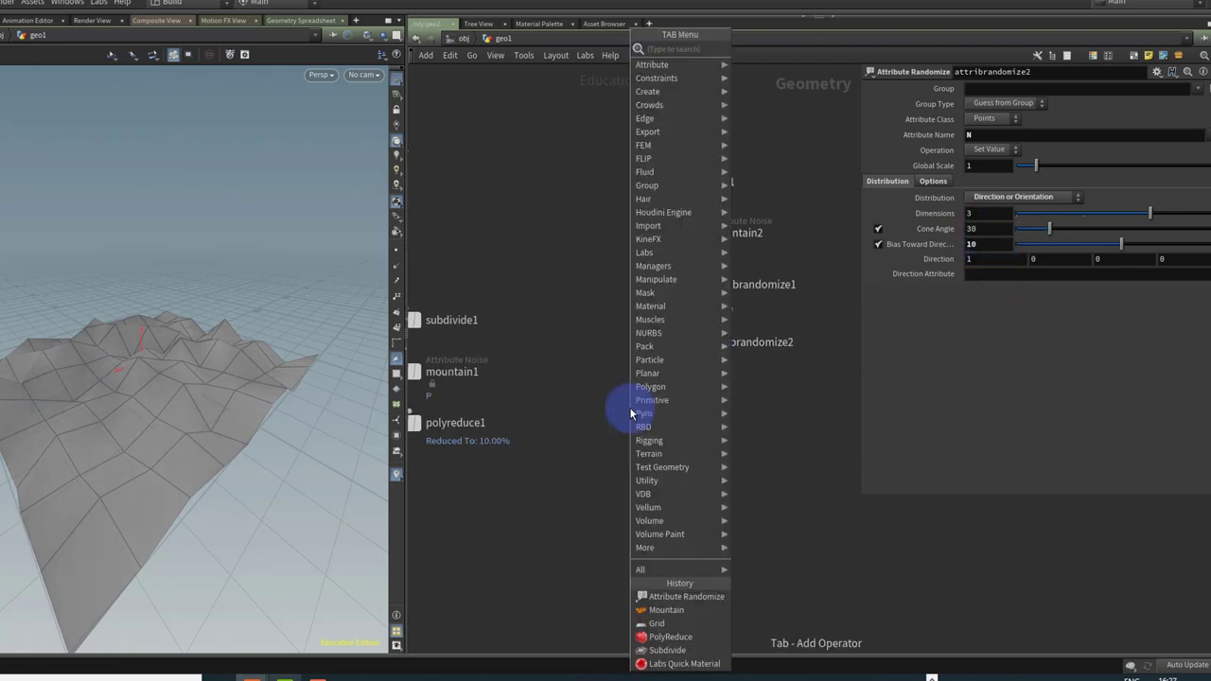
pyautogui.write('copy')
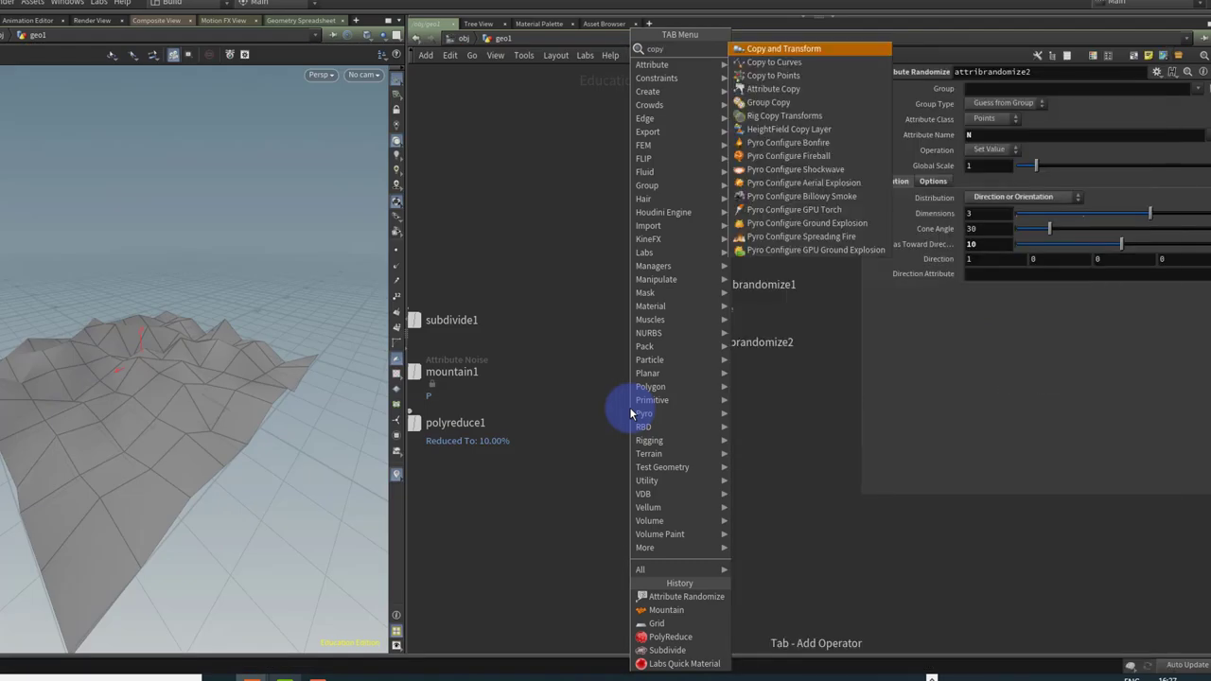
pyautogui.write(' to p')
pyautogui.press('Return')
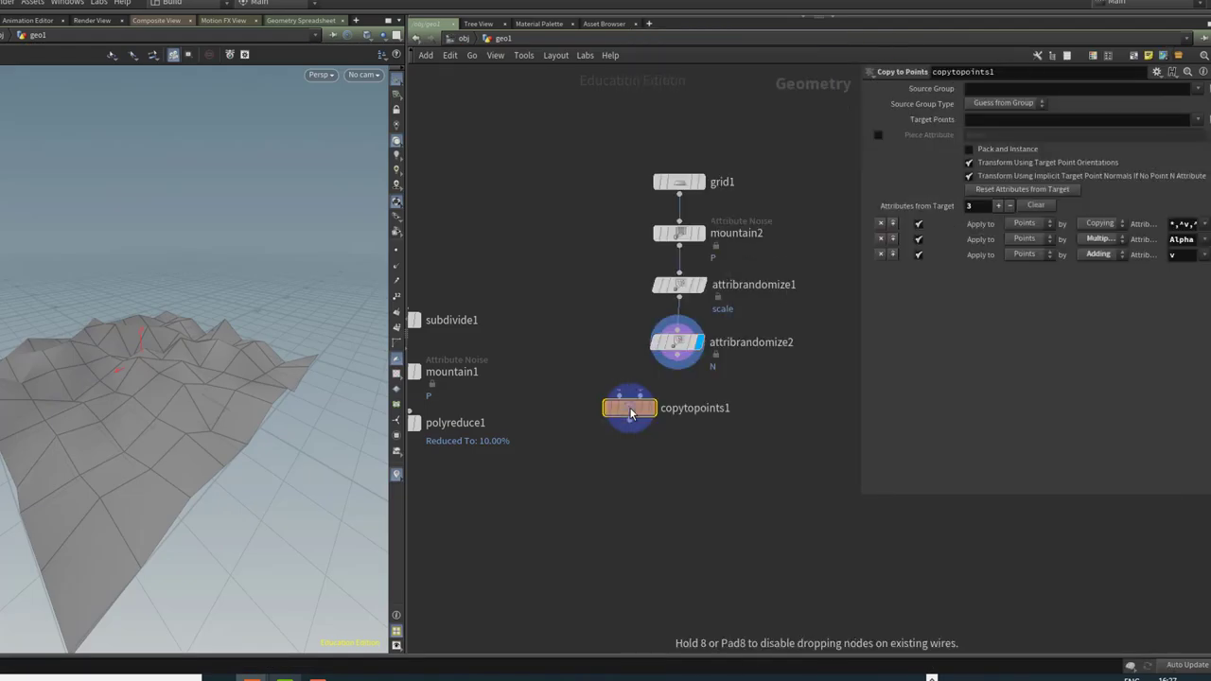
pyautogui.moveTo(630, 412); pyautogui.dragTo(620, 485)
# Connect polyreduce1 as the source and attribrandomize2 as the target points of copytopoints1, and display and frame the copies.
pyautogui.moveTo(478, 455); pyautogui.dragTo(538, 473, button='middle')
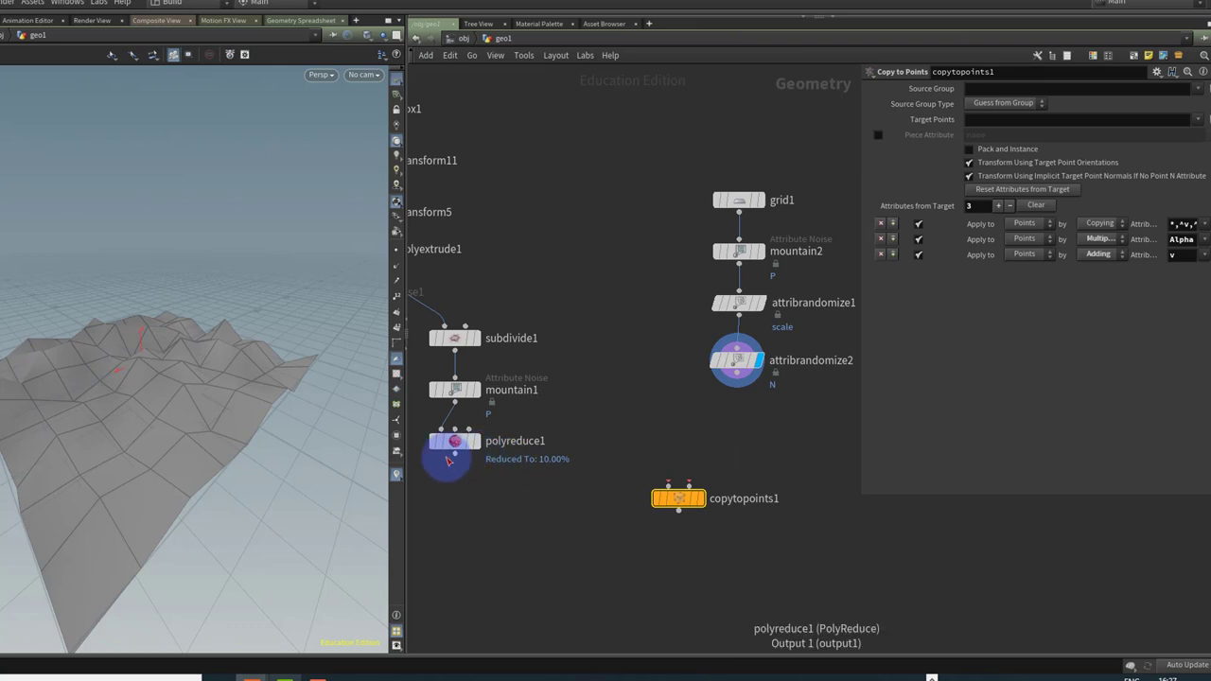
pyautogui.moveTo(449, 461); pyautogui.dragTo(670, 486)
pyautogui.moveTo(737, 374); pyautogui.dragTo(686, 523)
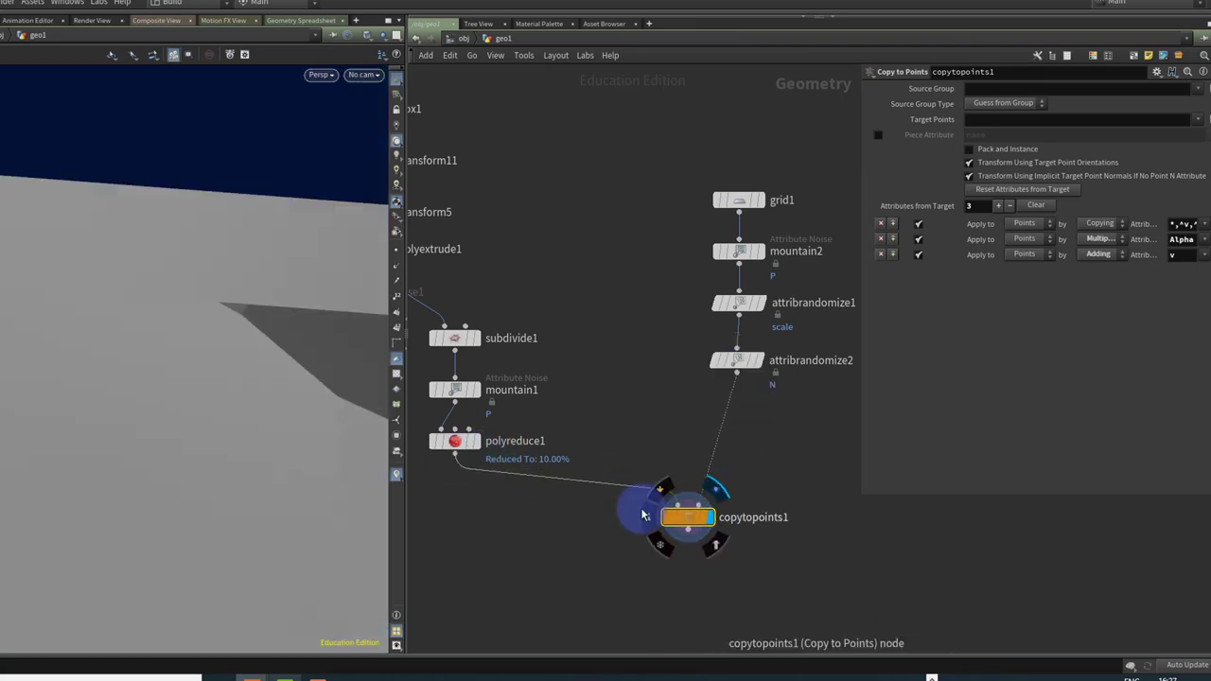
pyautogui.press('f')
# Set grid1's size to 50 to spread out the copied rocks, and inspect the result from above.
pyautogui.moveTo(552, 286); pyautogui.dragTo(460, 322, button='middle')
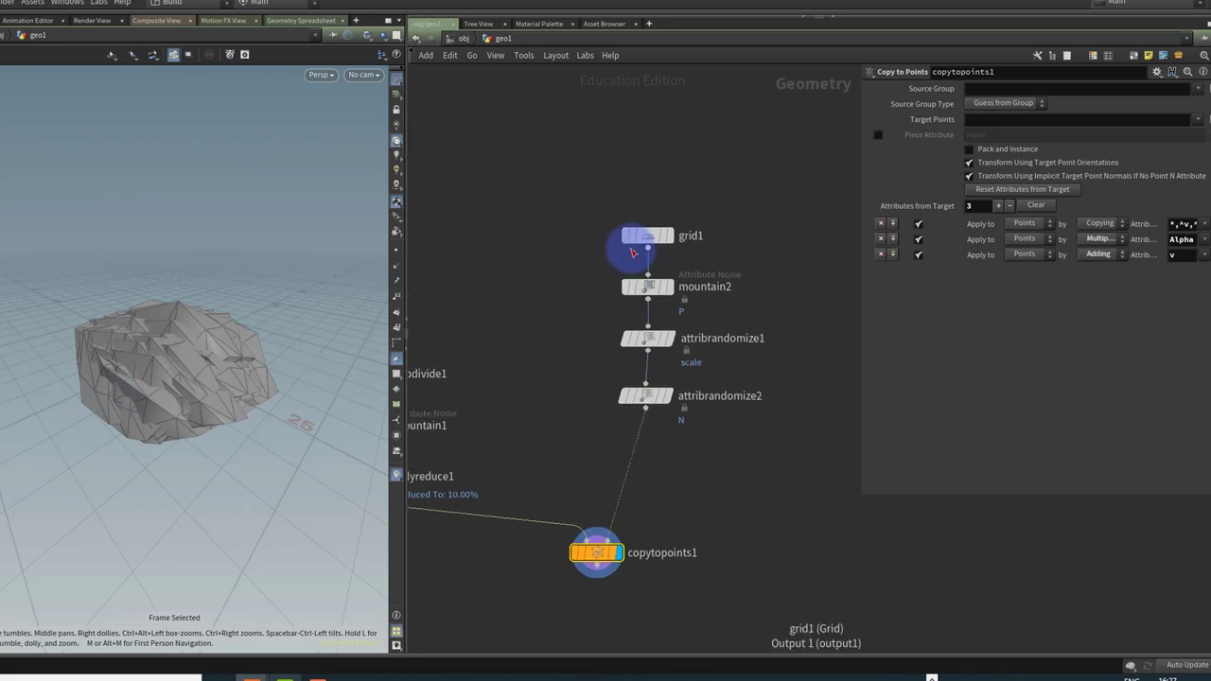
pyautogui.click(649, 236)
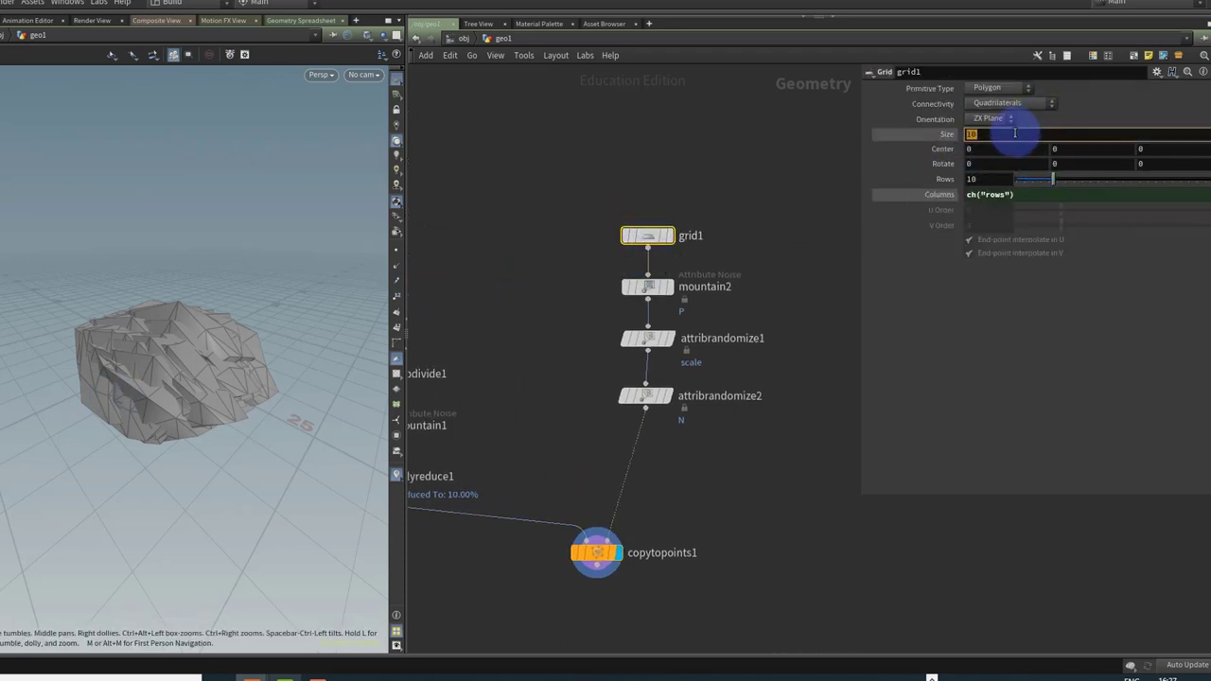
pyautogui.press('Return')
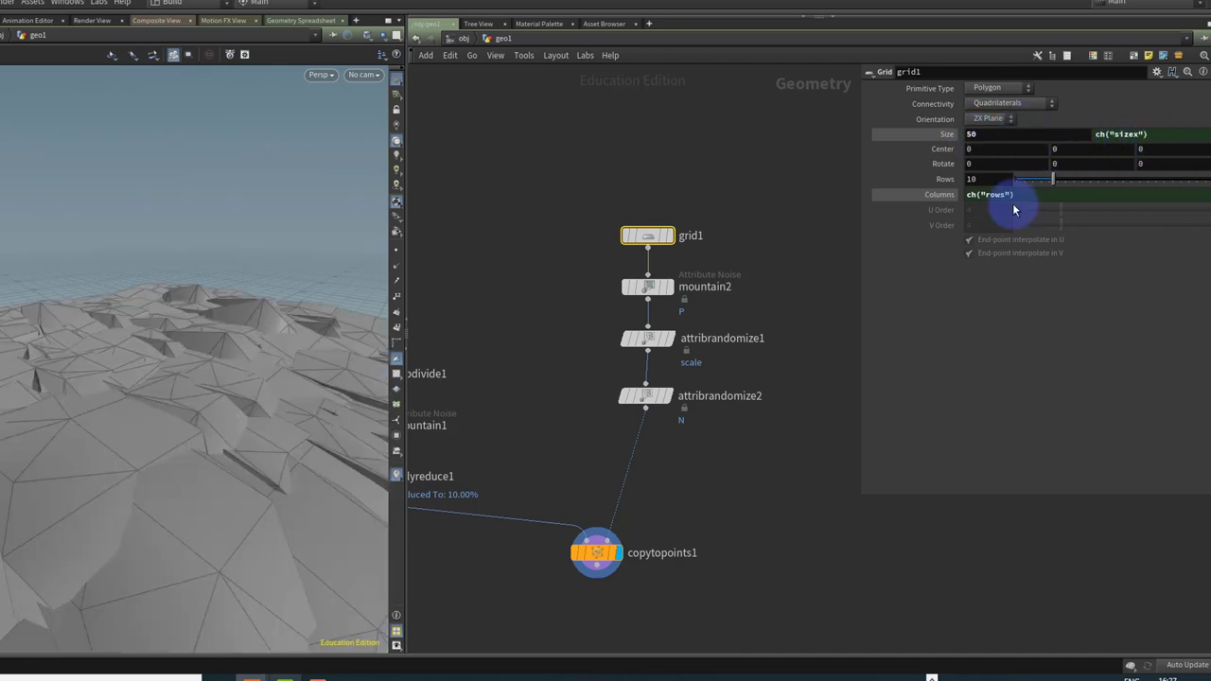
pyautogui.press('f')
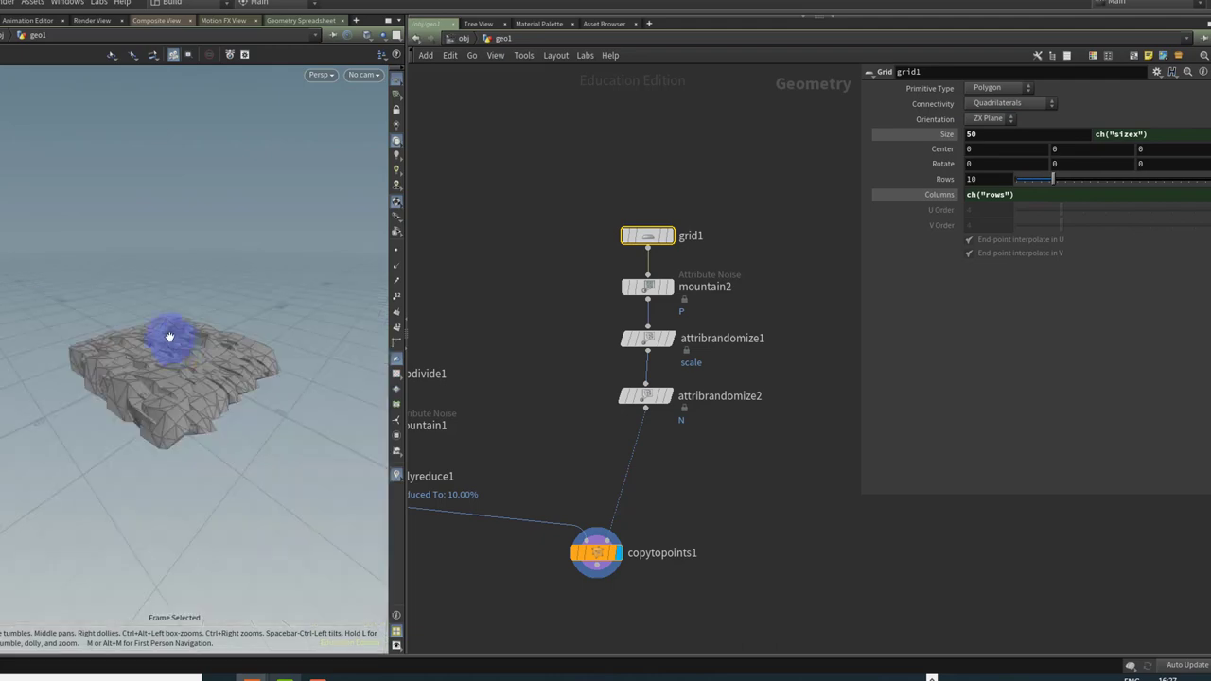
pyautogui.moveTo(167, 337); pyautogui.dragTo(137, 360)
pyautogui.scroll(3, 164, 360)
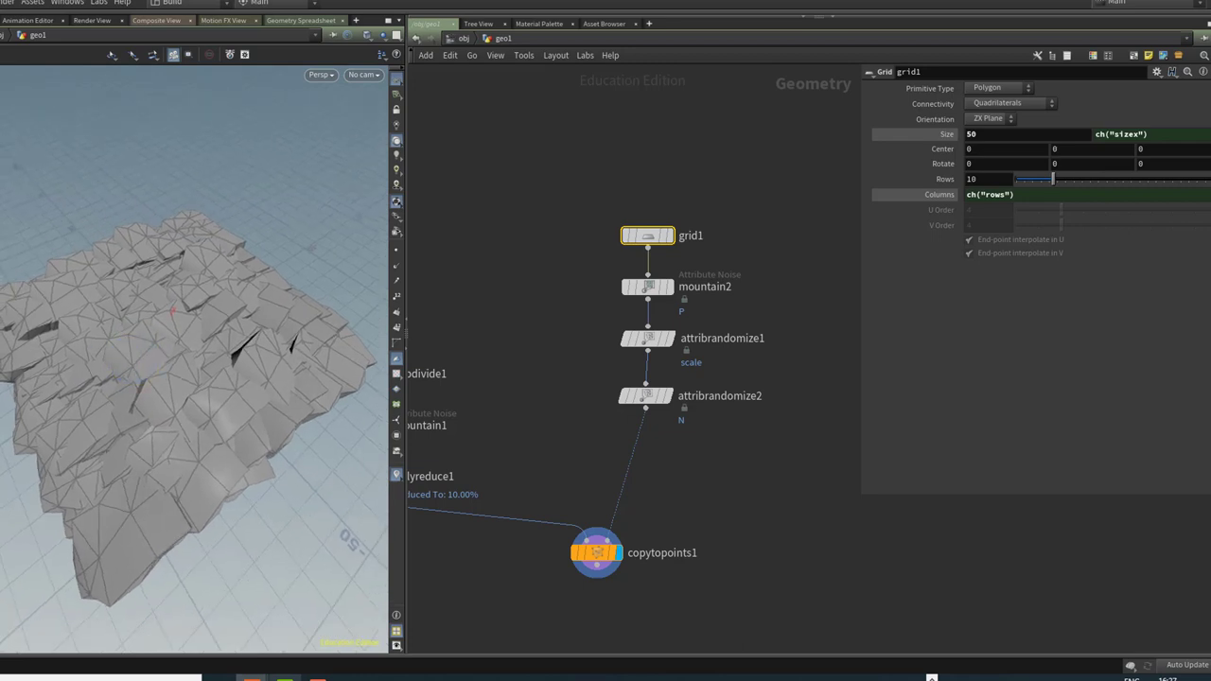
# Set attribrandomize1's Global Scale to 0.8 and its maximum scale values to 1, 1.9 and 1.
pyautogui.click(648, 338)
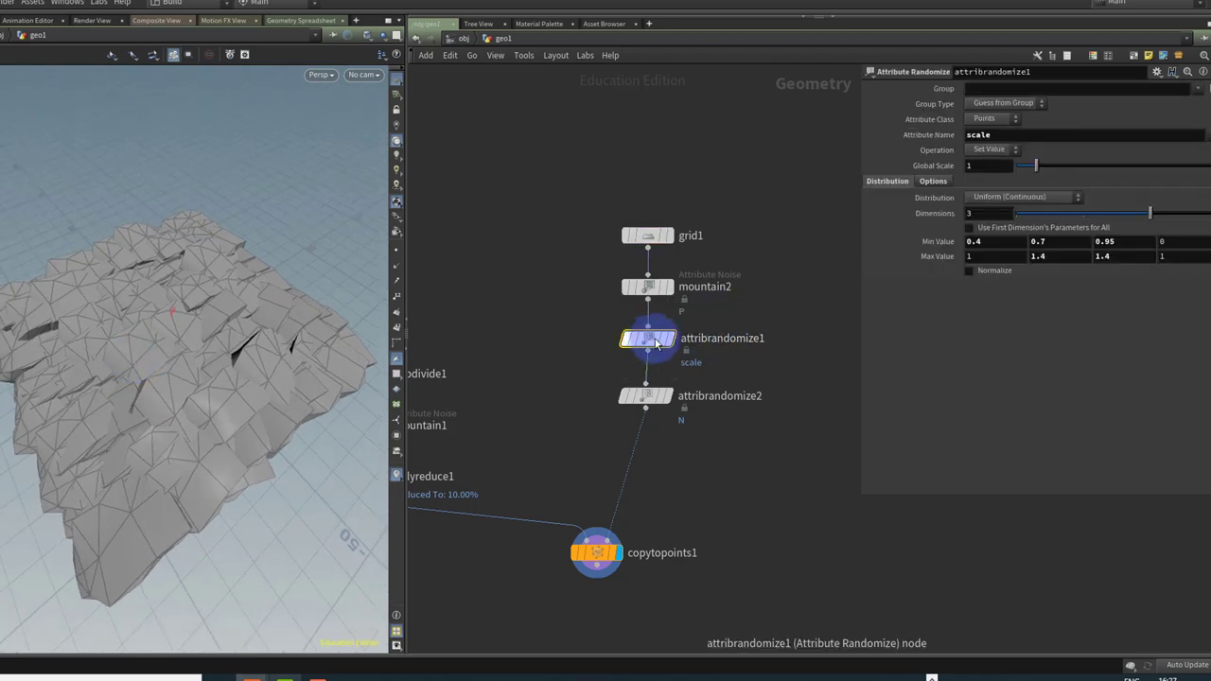
pyautogui.moveTo(1035, 165)
pyautogui.mouseDown()
pyautogui.moveTo(1055, 162)
pyautogui.moveTo(1016, 162)
pyautogui.moveTo(1049, 154)
pyautogui.moveTo(1032, 162)
pyautogui.mouseUp()
pyautogui.click(980, 242)
pyautogui.moveTo(984, 259); pyautogui.dragTo(1078, 255, button='middle')
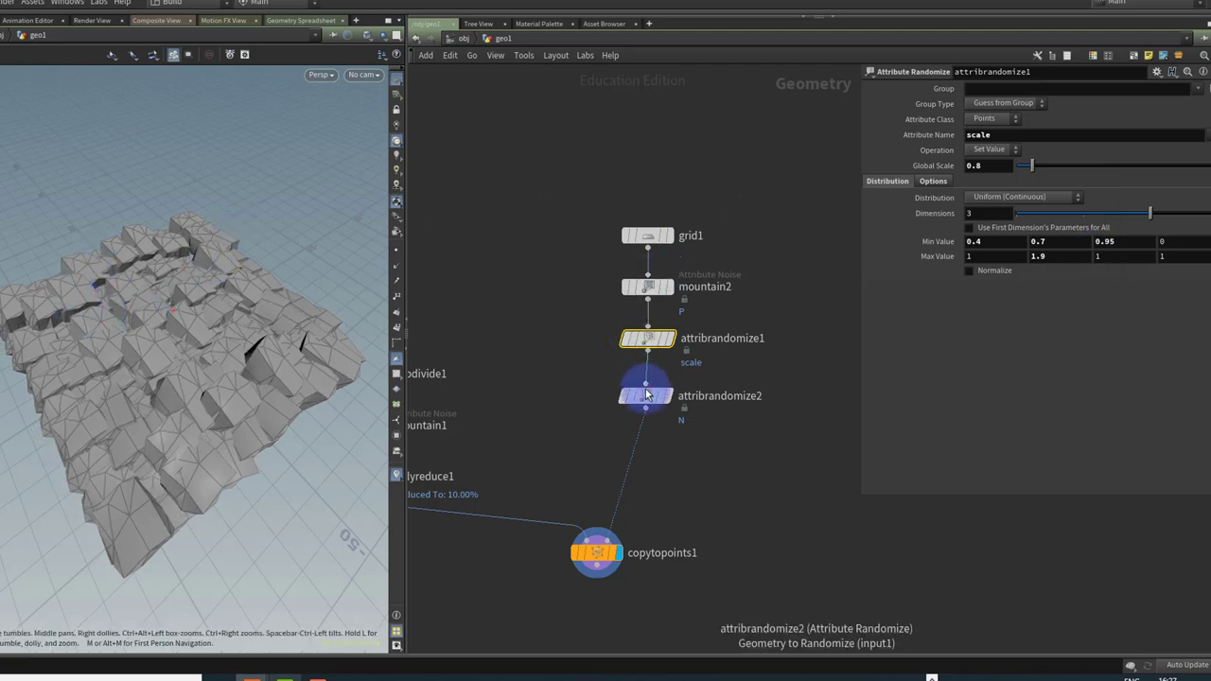
# Adjust the cone angle and directional bias of attribrandomize2's normal randomization.
pyautogui.click(649, 394)
pyautogui.moveTo(1047, 230); pyautogui.dragTo(1118, 244)
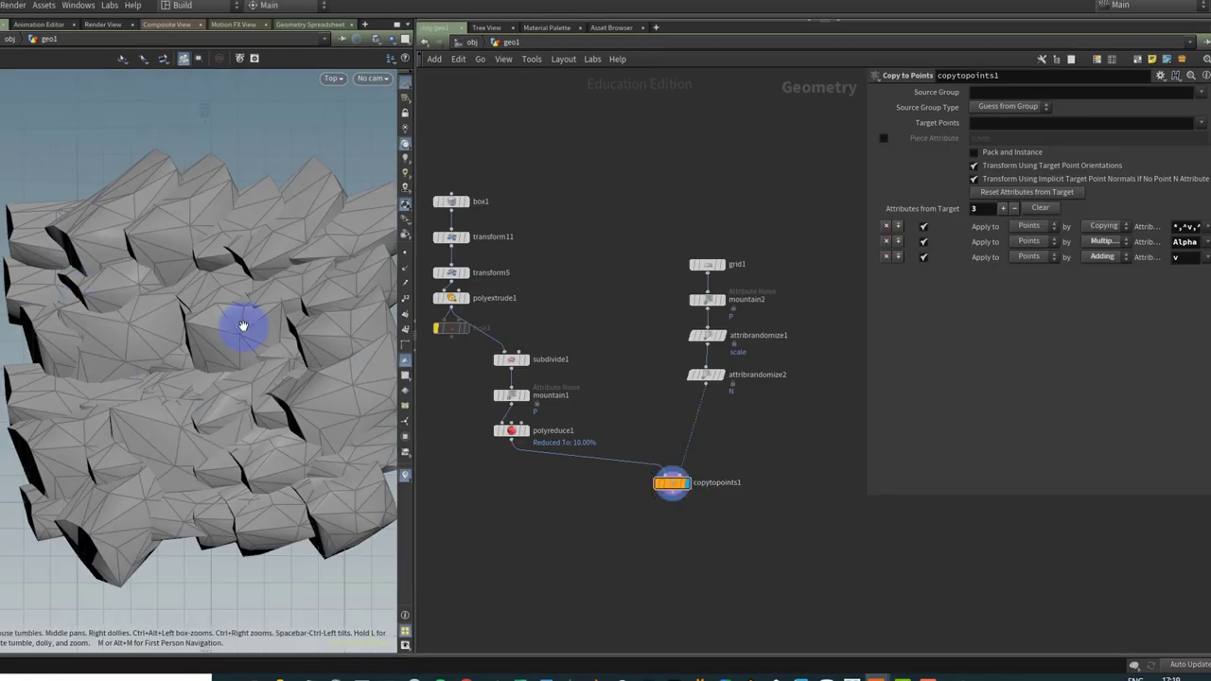
# Adjust transform5's Uniform Scale and set grid1's Rows to 6 for fewer rock copies.
pyautogui.click(450, 272)
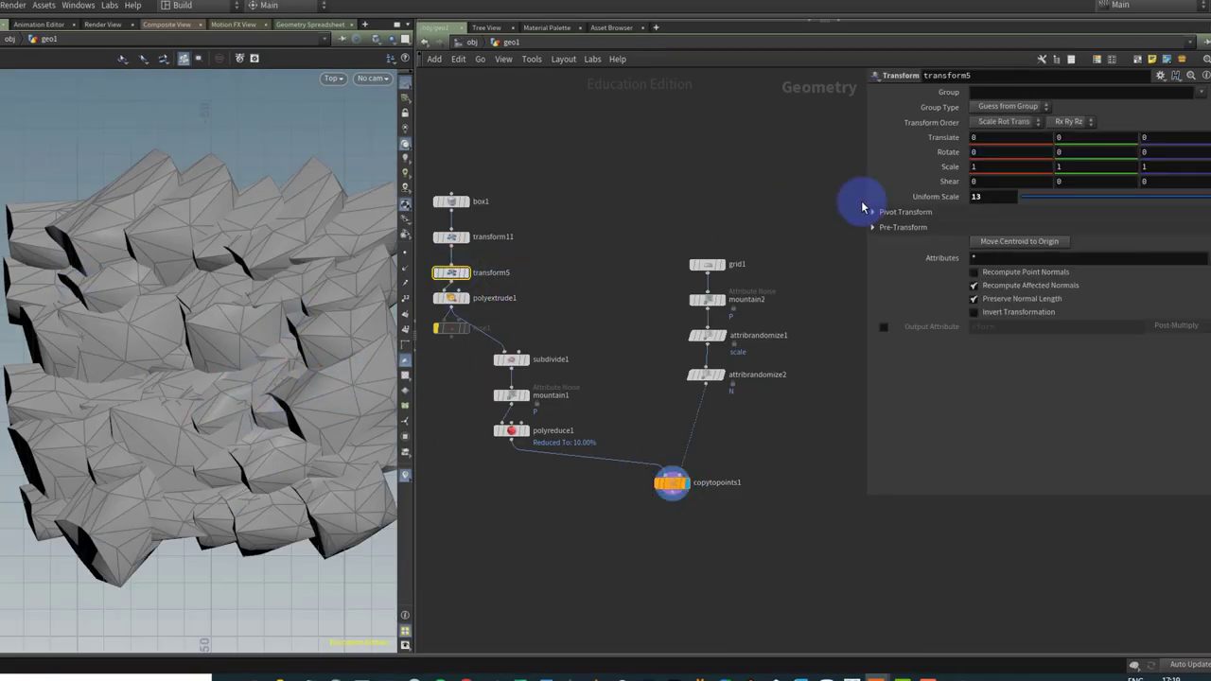
pyautogui.moveTo(984, 196)
pyautogui.mouseDown(button='middle')
pyautogui.moveTo(968, 203)
pyautogui.moveTo(990, 182)
pyautogui.moveTo(1041, 179)
pyautogui.moveTo(974, 184)
pyautogui.moveTo(975, 204)
pyautogui.mouseUp(button='middle')
pyautogui.click(706, 265)
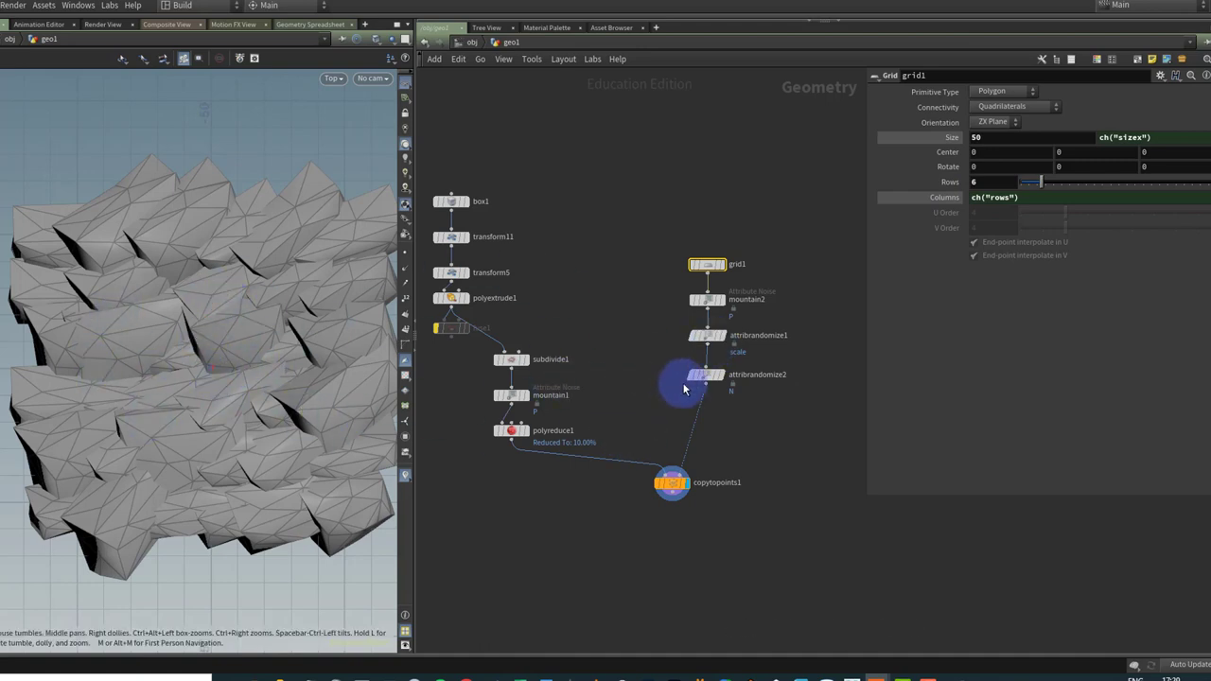
# Reposition copytopoints1 and attach a displayed Null node beneath it, named OUT_SHAPES.
pyautogui.moveTo(670, 486); pyautogui.dragTo(647, 489)
pyautogui.moveTo(651, 527); pyautogui.dragTo(600, 400, button='middle')
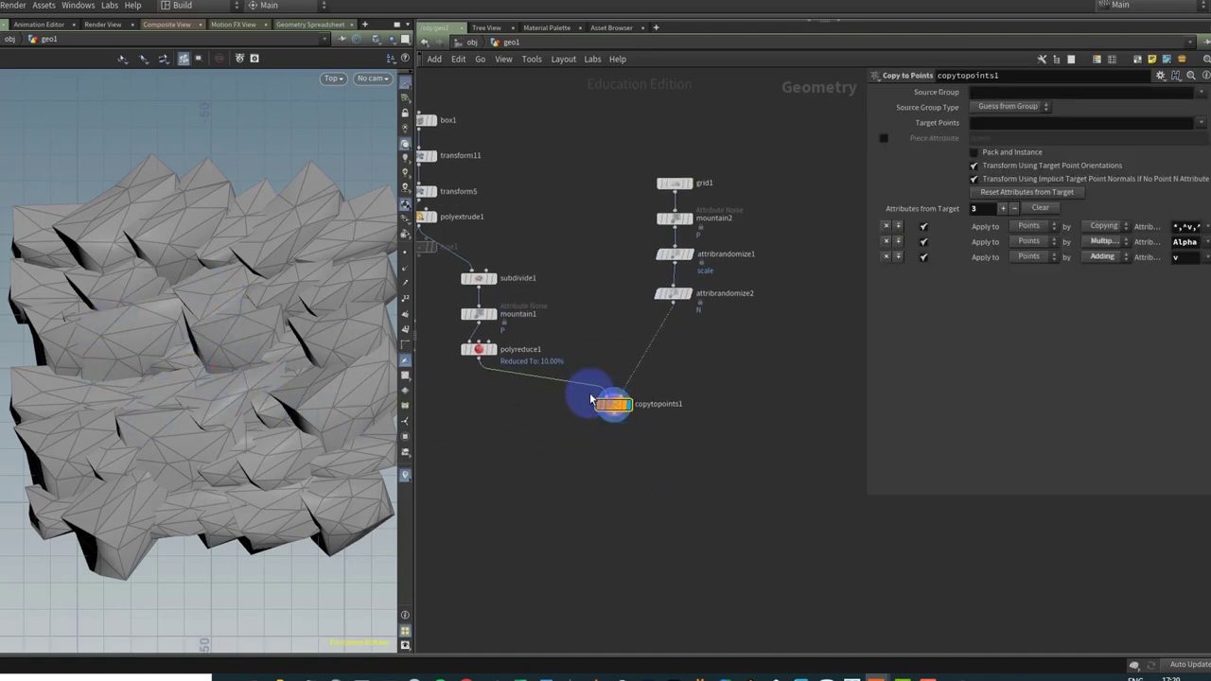
pyautogui.press('Tab')
pyautogui.write('null')
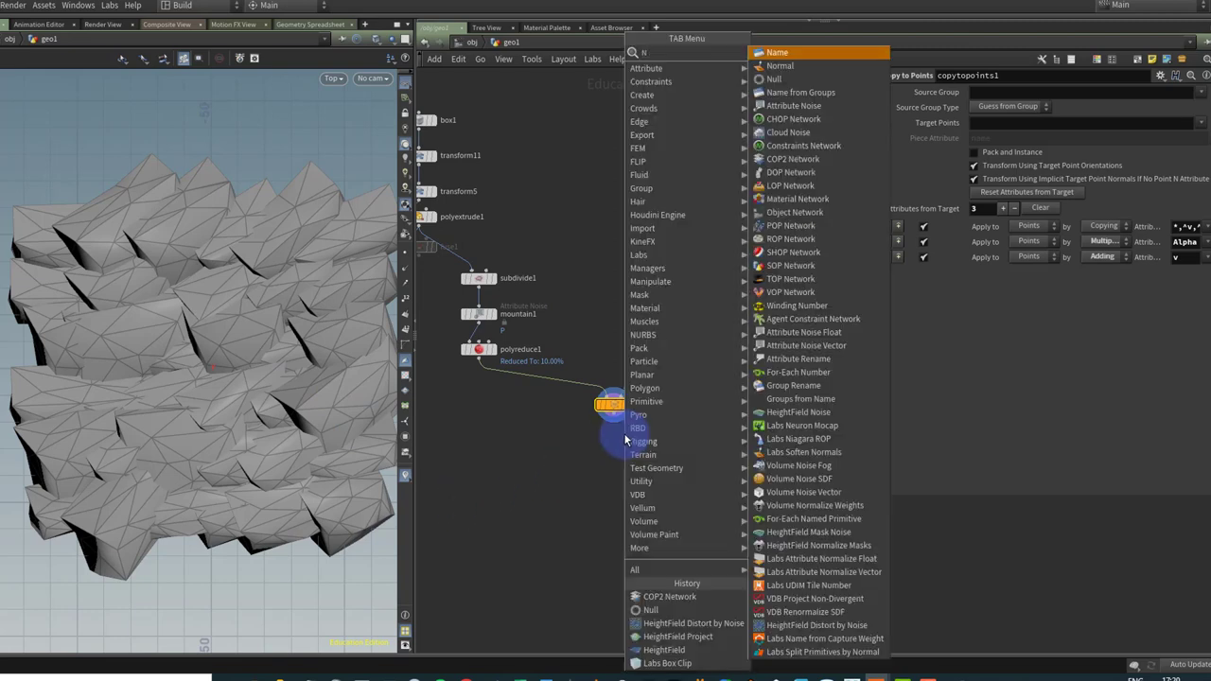
pyautogui.press('Return')
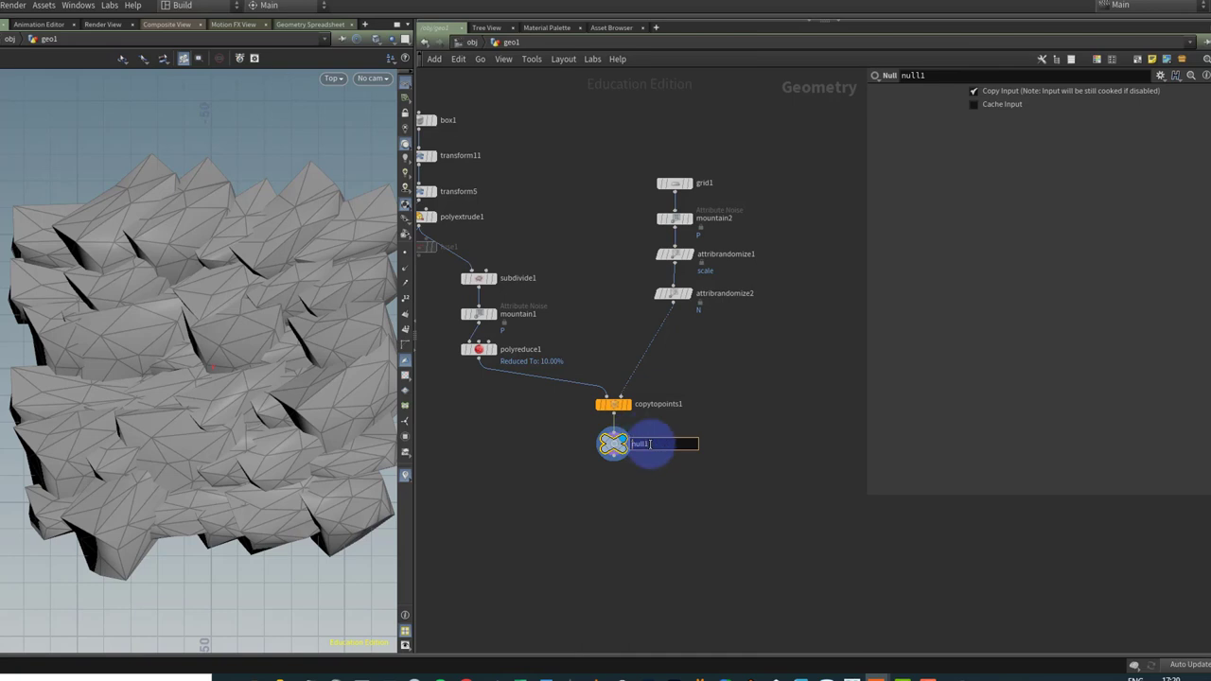
pyautogui.moveTo(651, 443); pyautogui.dragTo(523, 422)
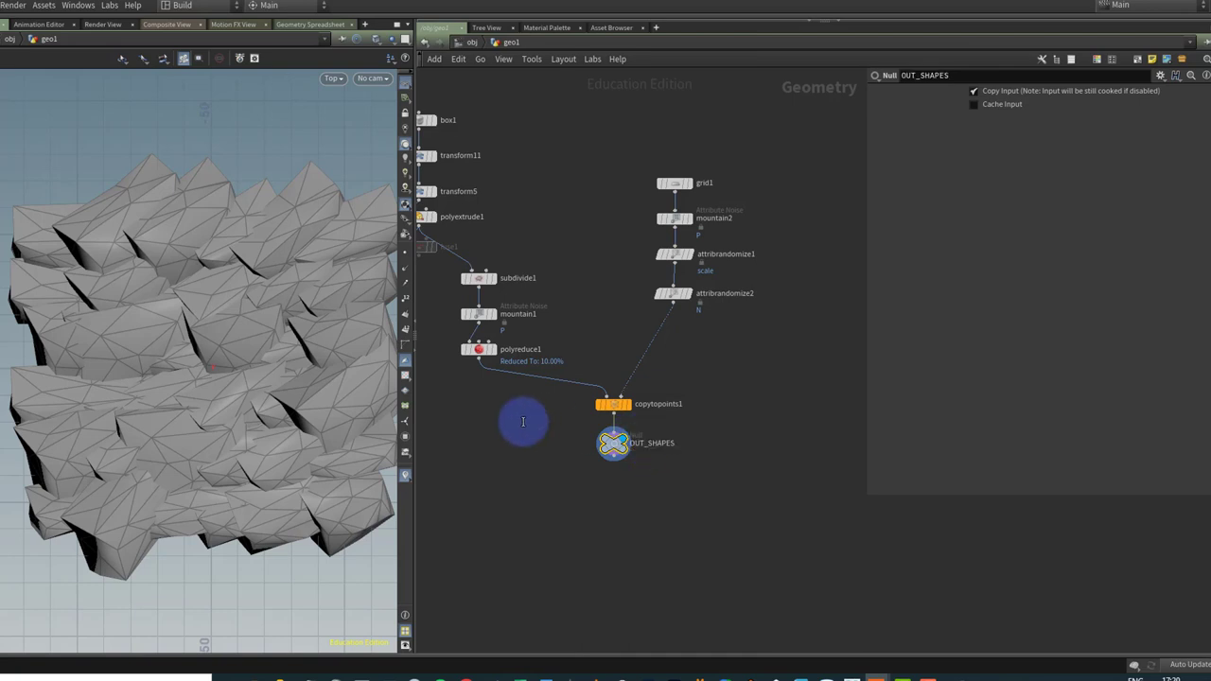
# Add a HeightField node and place it below polyreduce1, beside OUT_SHAPES.
pyautogui.press('Tab')
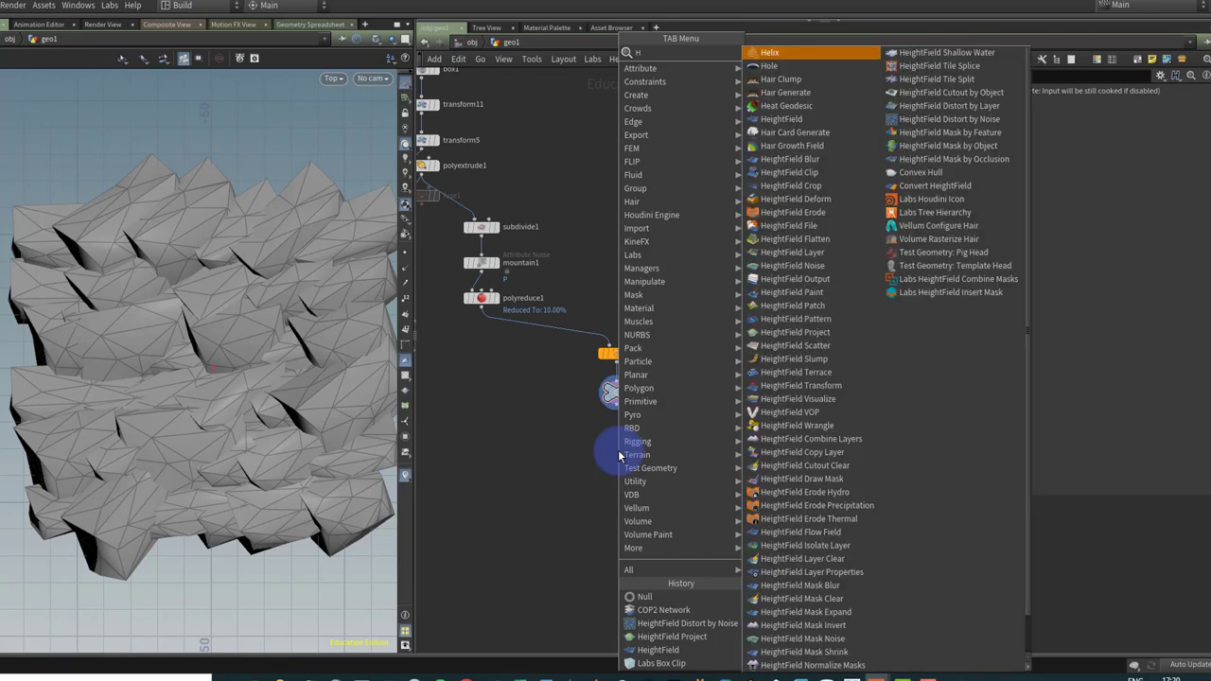
pyautogui.press('Escape')
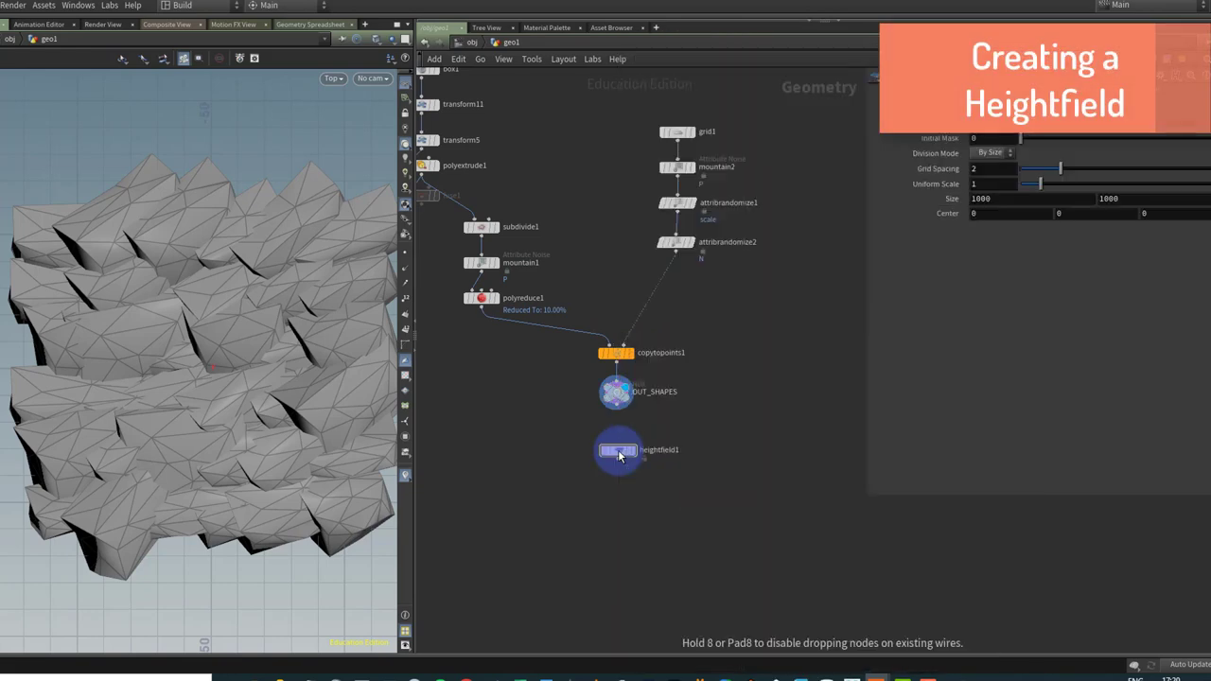
pyautogui.click(517, 404)
# Add a HeightField Project node, wire heightfield1 and OUT_SHAPES into its inputs, and display the projected result.
pyautogui.press('Tab')
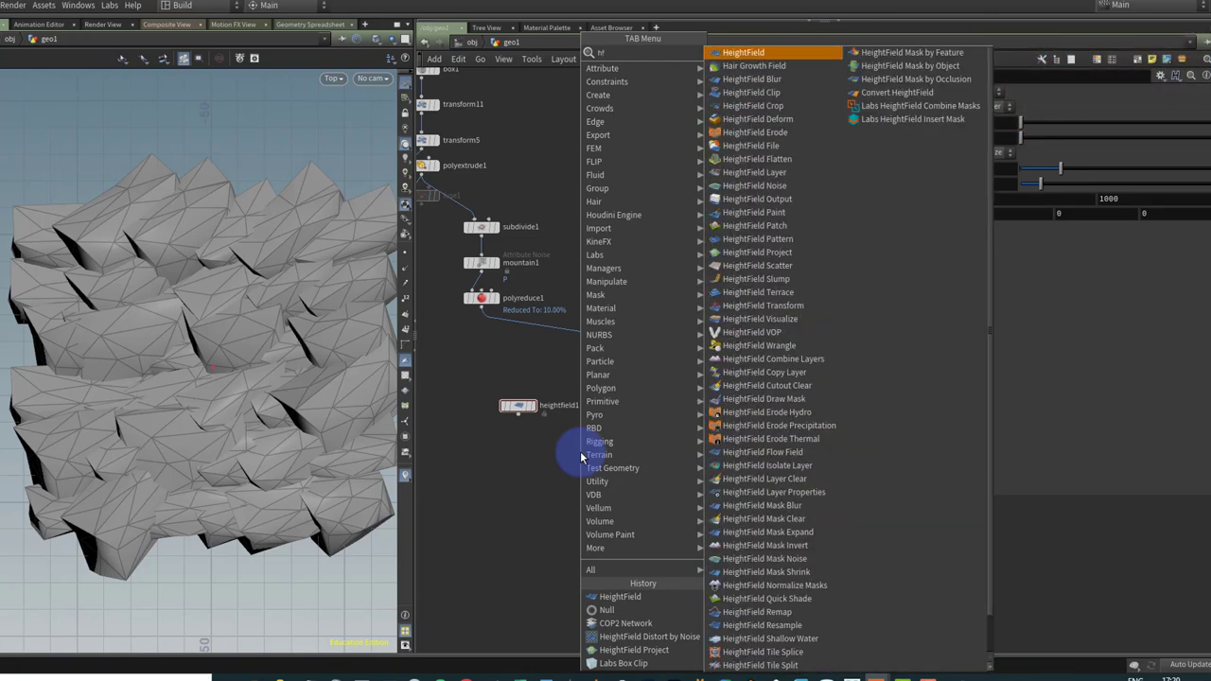
pyautogui.write('hfprojec')
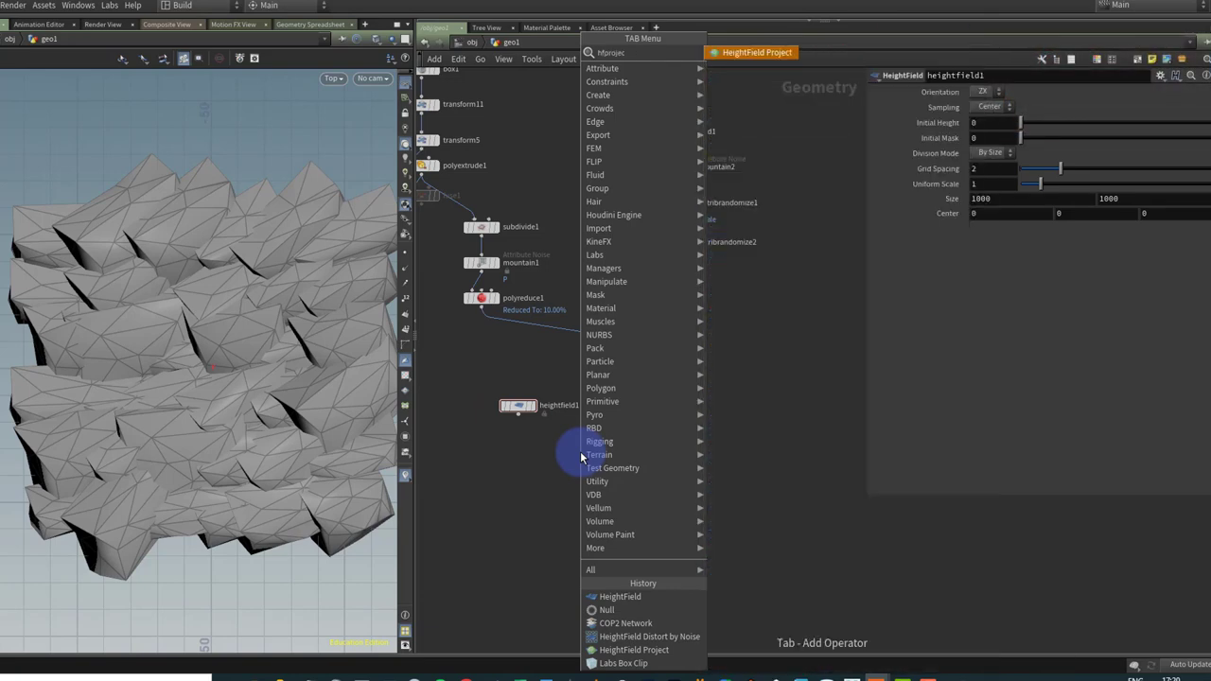
pyautogui.press('Return')
pyautogui.click(545, 444)
pyautogui.moveTo(523, 421); pyautogui.dragTo(573, 443)
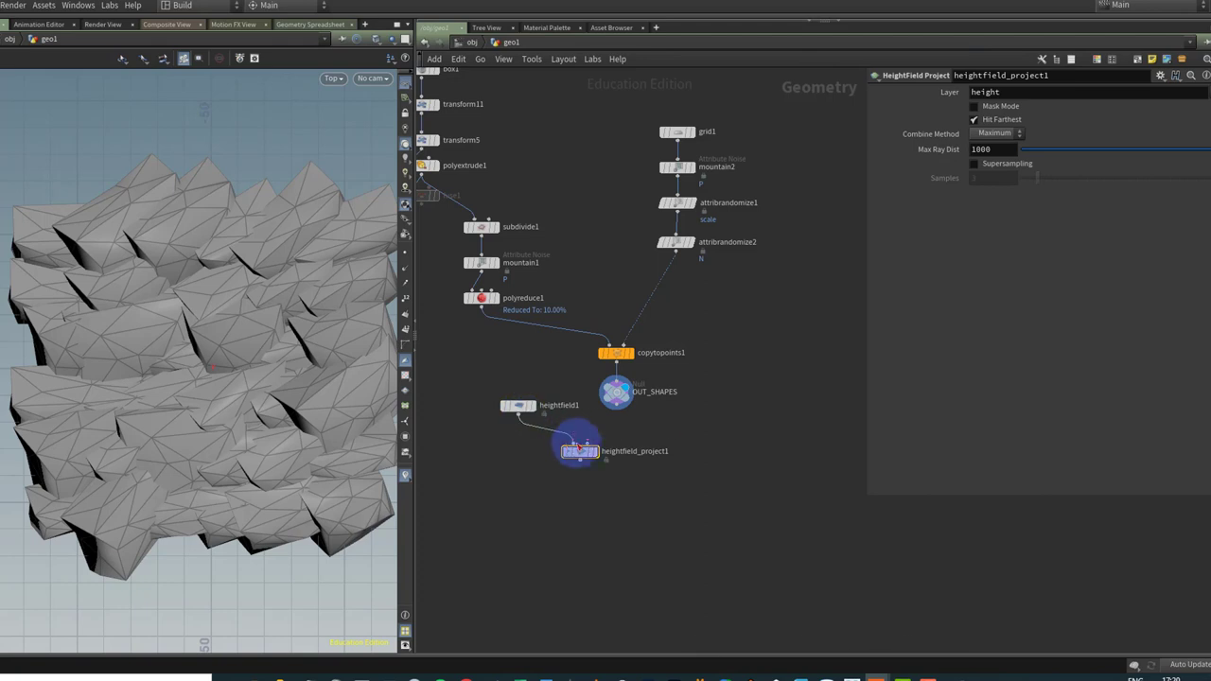
pyautogui.moveTo(616, 406); pyautogui.dragTo(603, 462)
pyautogui.click(600, 451)
pyautogui.moveTo(512, 408); pyautogui.dragTo(523, 412)
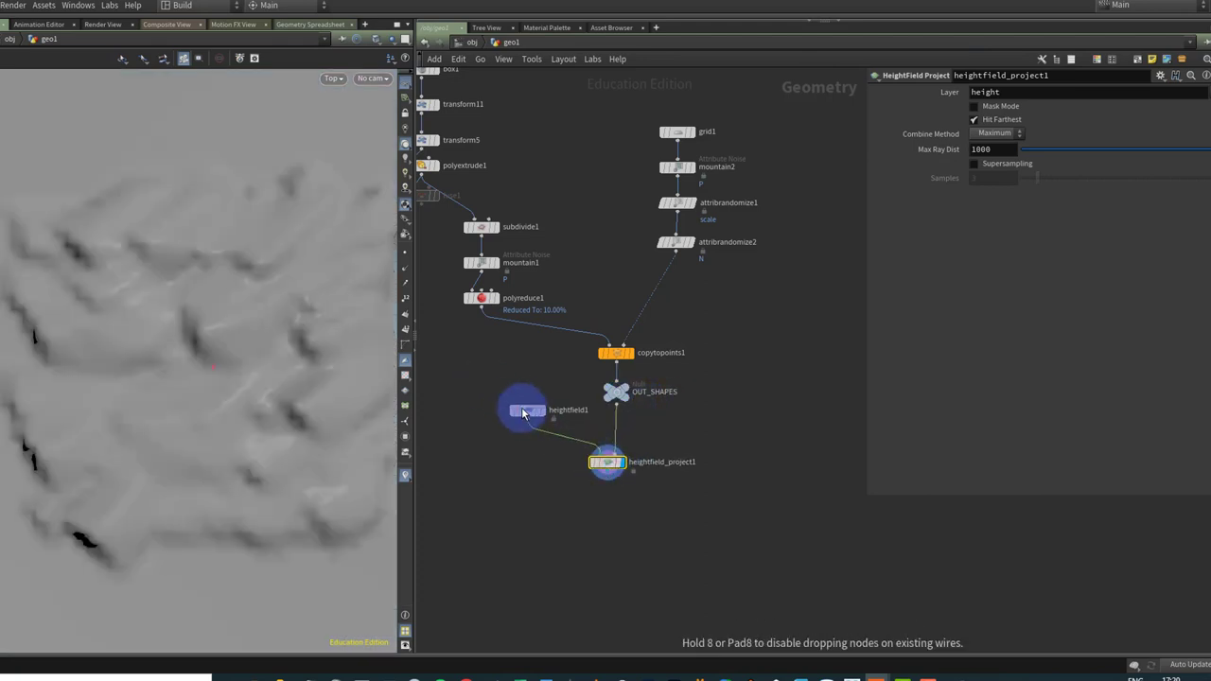
# Copy grid1's first Size parameter so that it can be referenced by the heightfield.
pyautogui.moveTo(257, 335); pyautogui.dragTo(267, 368)
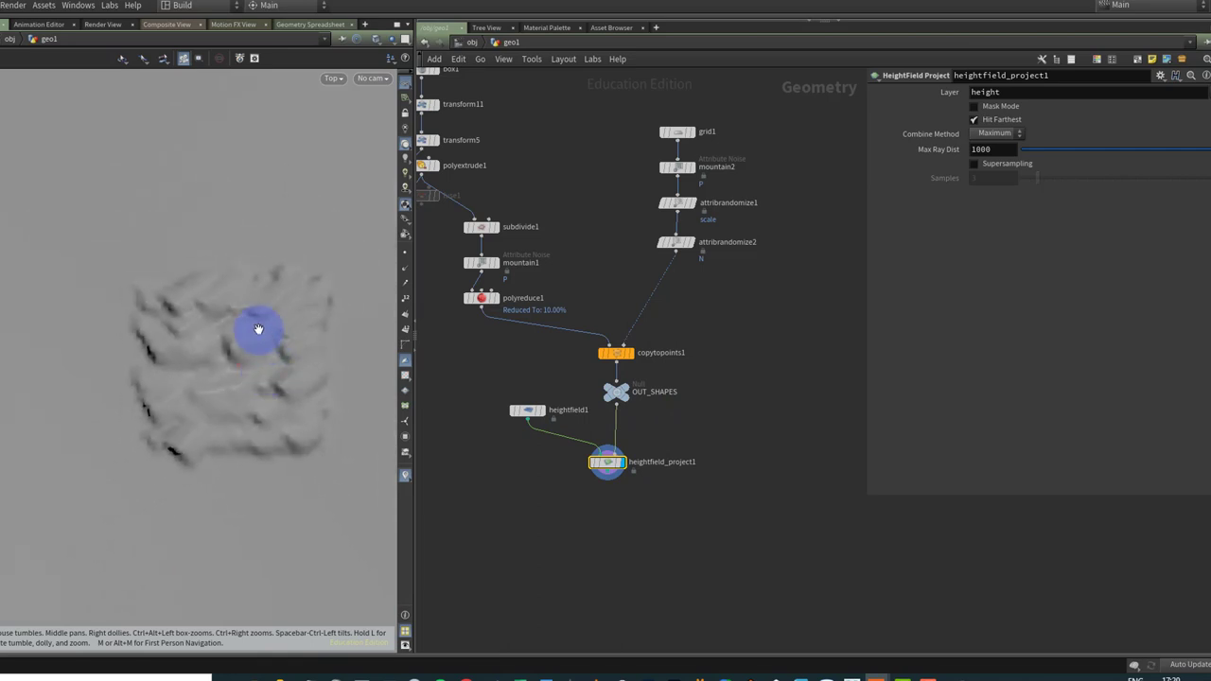
pyautogui.moveTo(246, 322); pyautogui.dragTo(210, 337)
pyautogui.scroll(8, 211, 336)
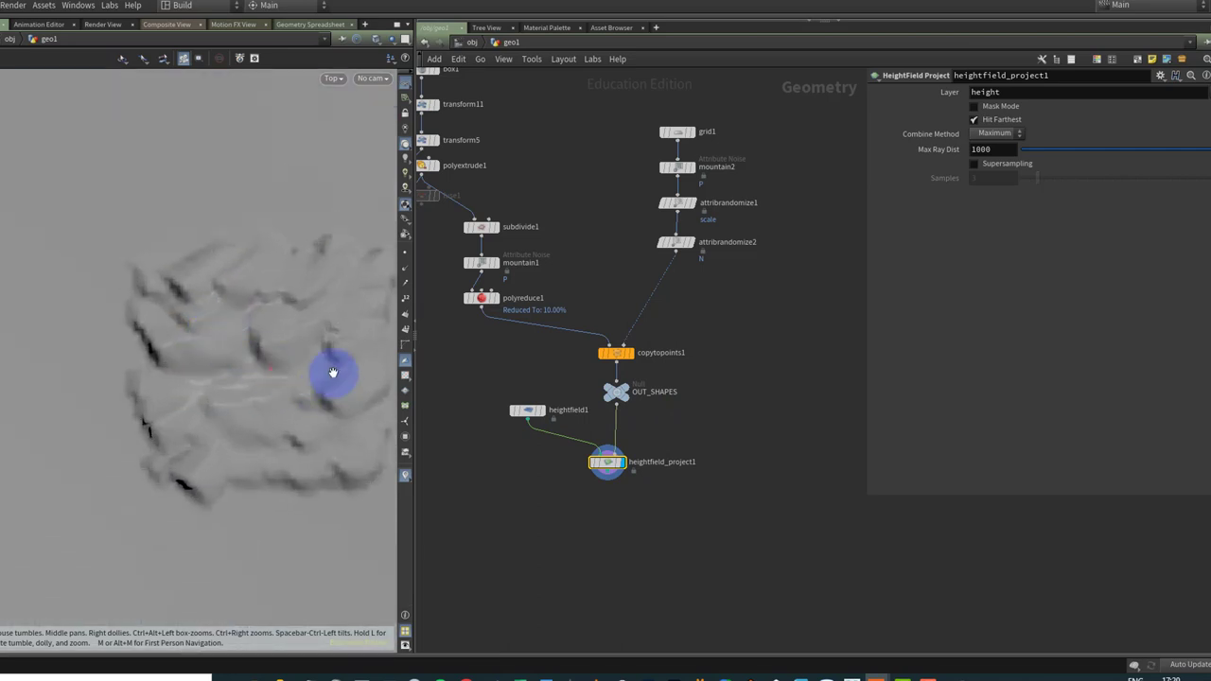
pyautogui.moveTo(265, 299); pyautogui.dragTo(384, 325)
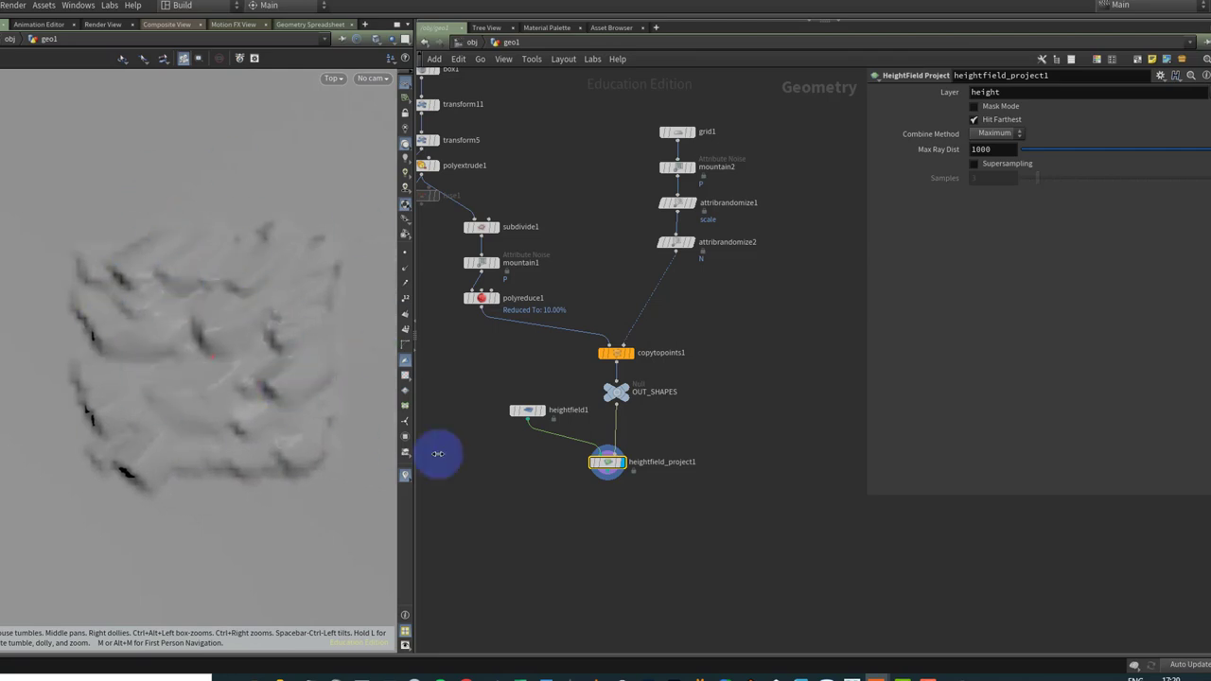
pyautogui.click(527, 412)
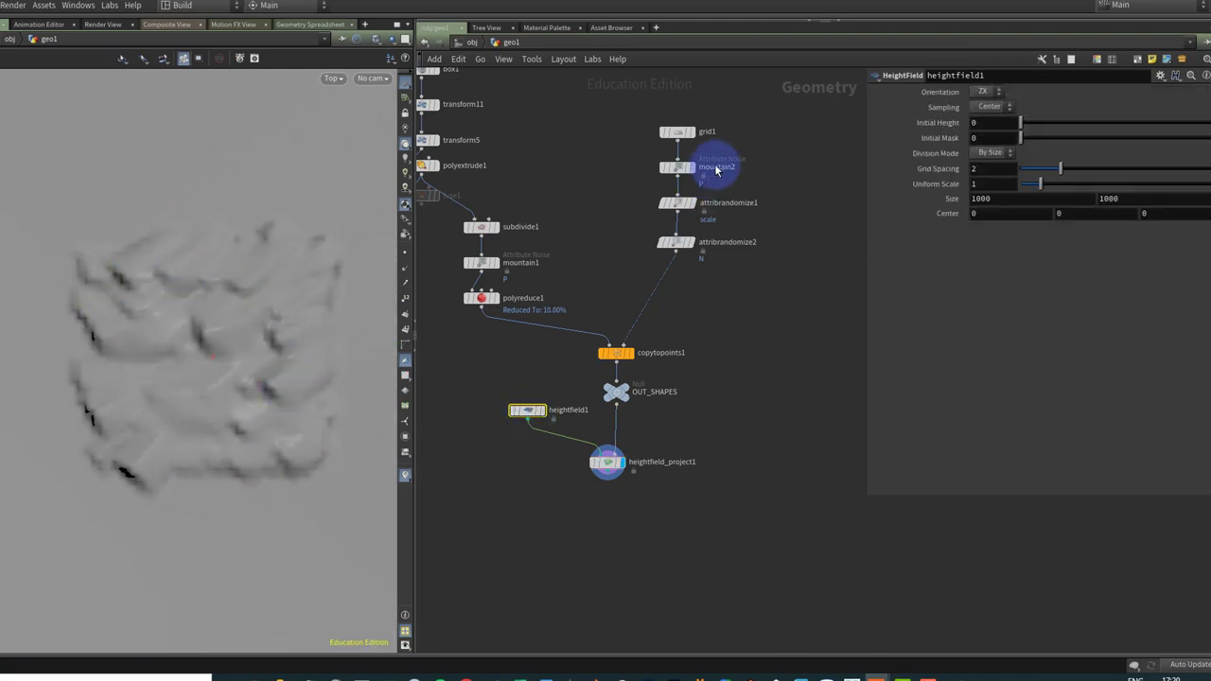
pyautogui.click(684, 135)
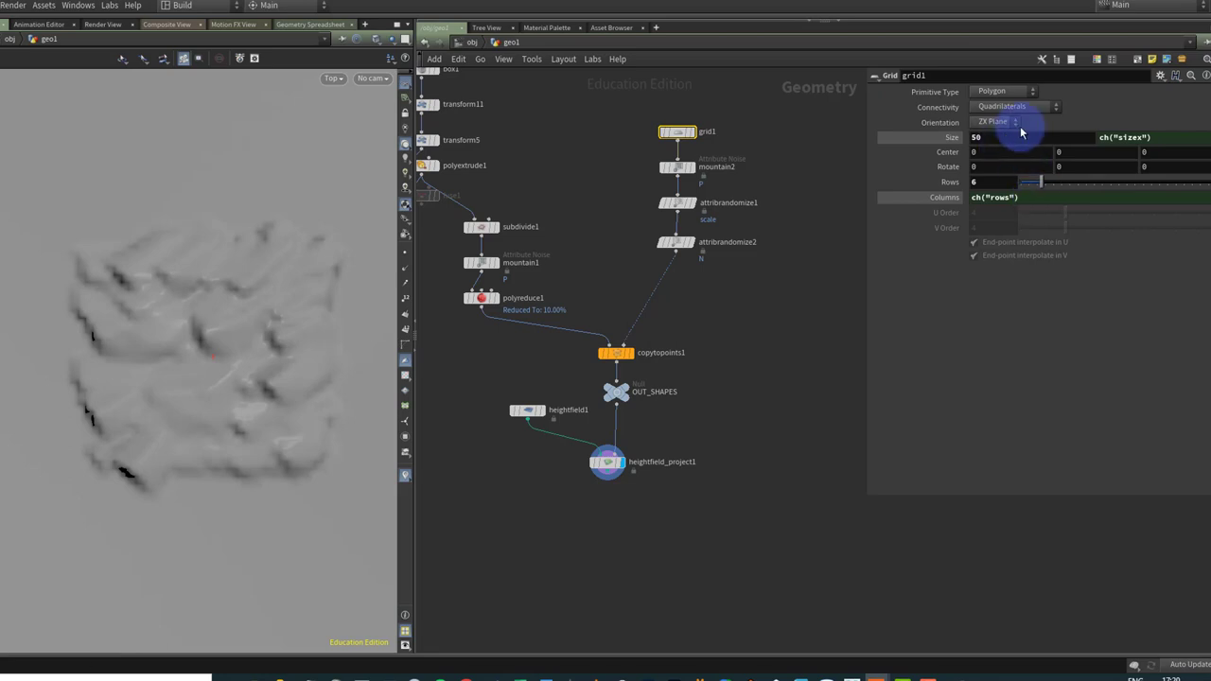
pyautogui.rightClick(995, 139)
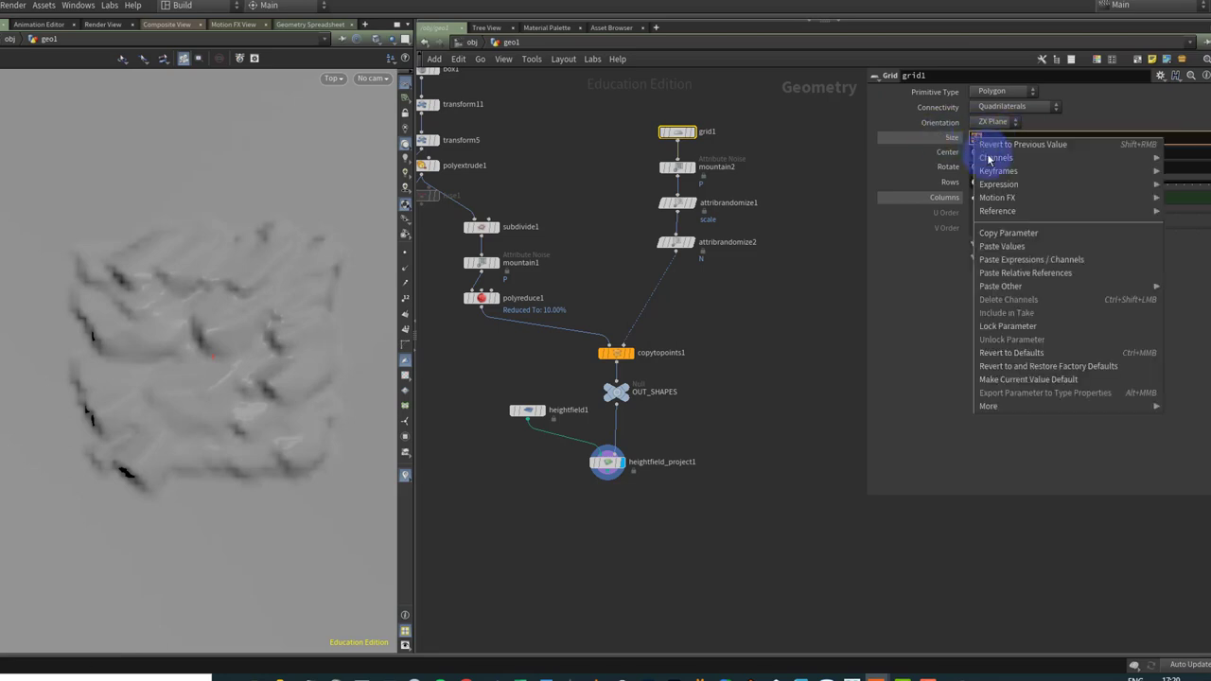
pyautogui.click(994, 243)
# Link both Size values of heightfield1 to the grid's X size with the relative reference ch("../grid1/sizex").
pyautogui.click(527, 409)
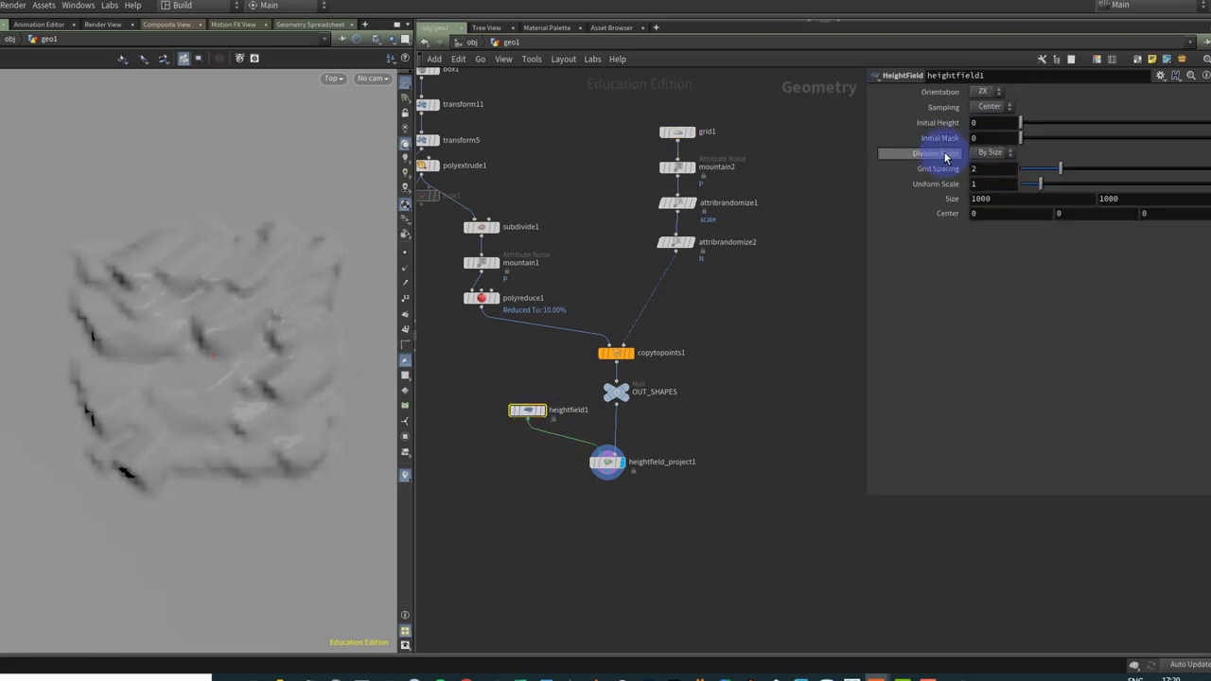
pyautogui.rightClick(984, 200)
pyautogui.moveTo(1010, 353)
pyautogui.click(943, 367)
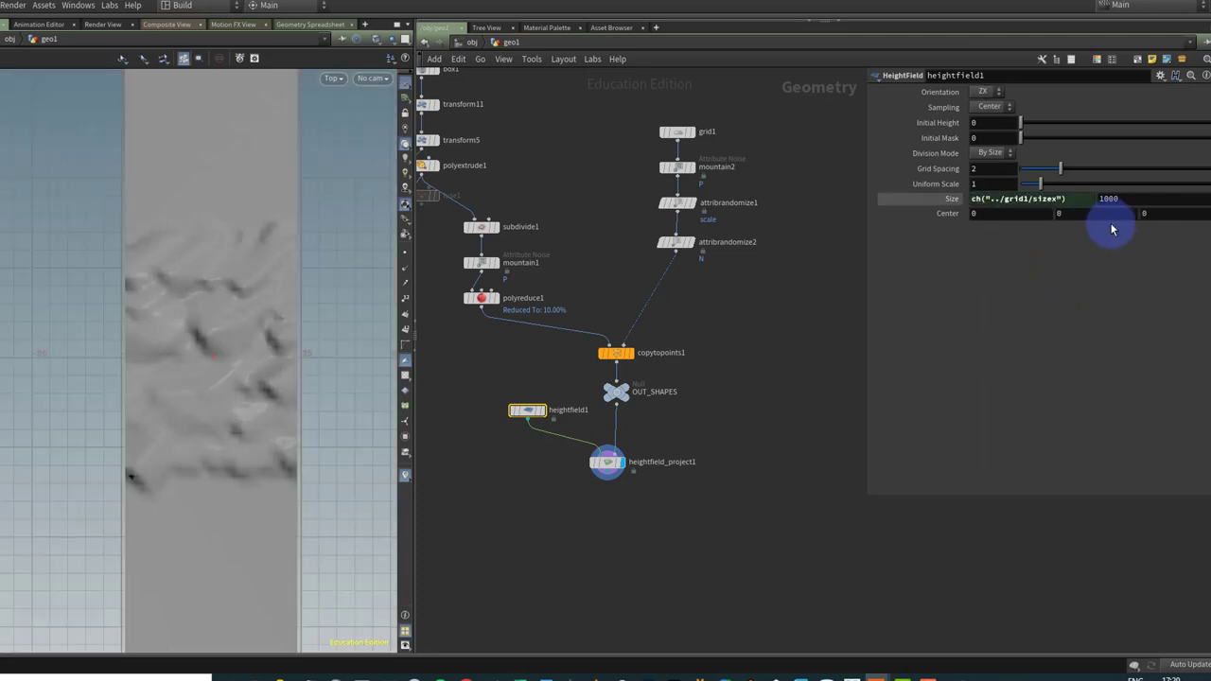
pyautogui.rightClick(1119, 200)
pyautogui.click(1149, 338)
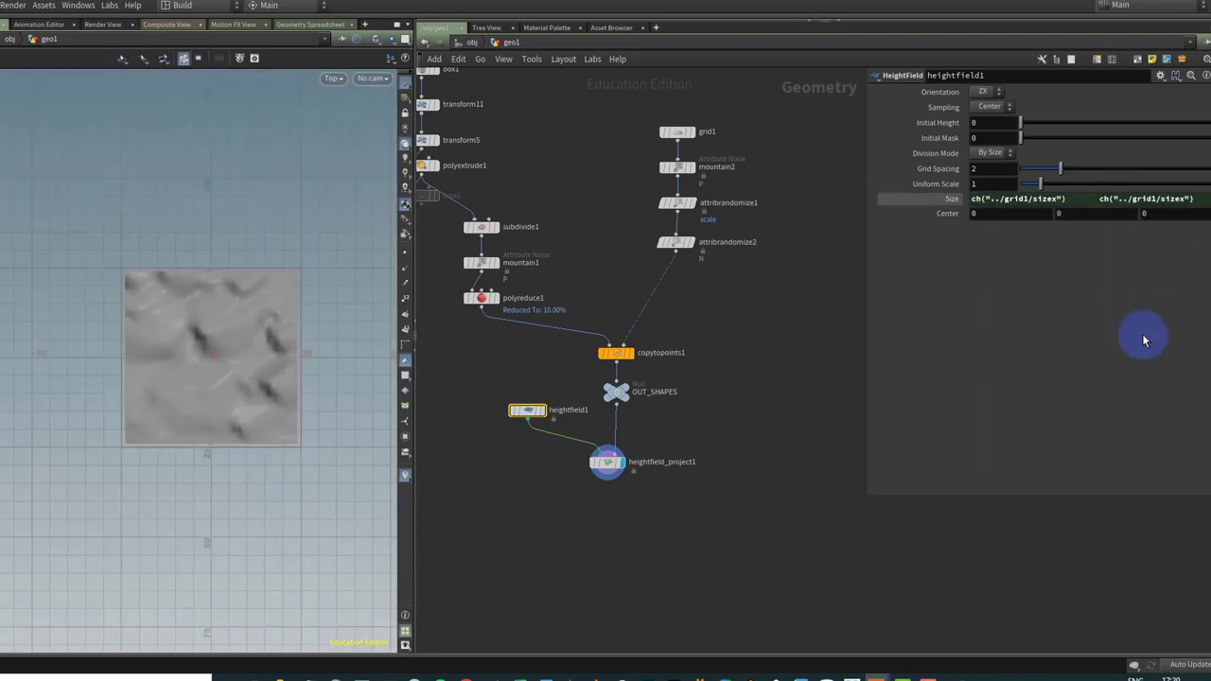
# Switch heightfield1's Division Mode to By Axis and inspect the projected surface up close.
pyautogui.click(511, 409)
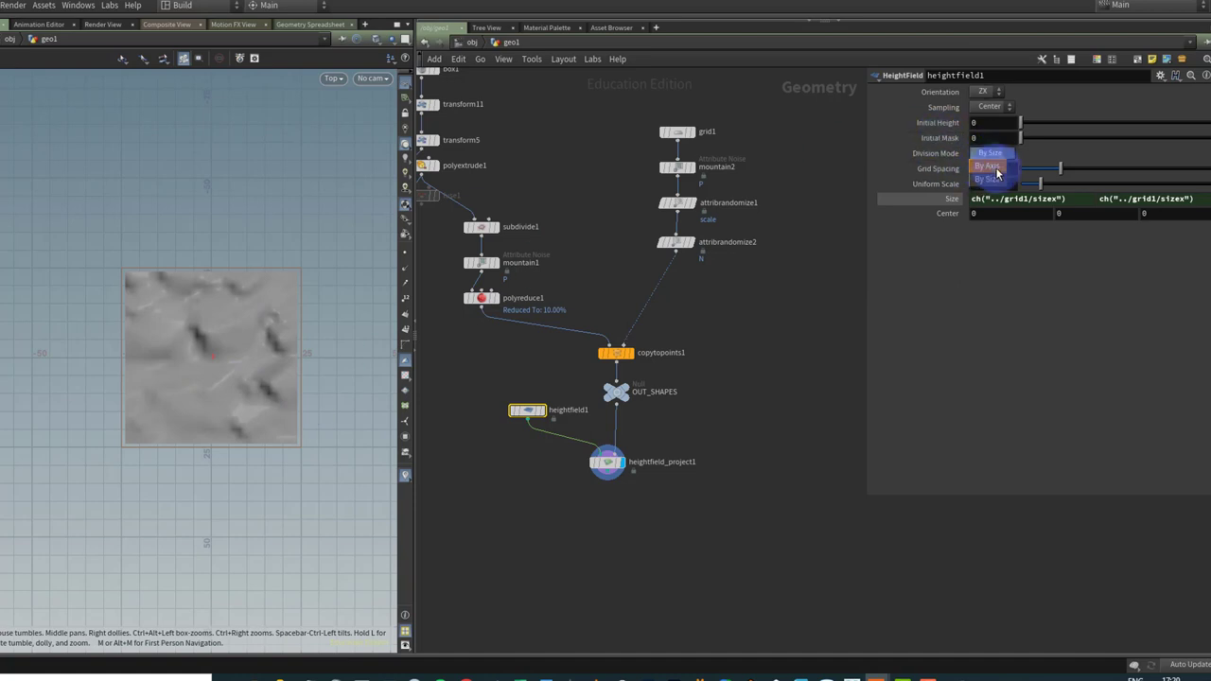
pyautogui.click(993, 166)
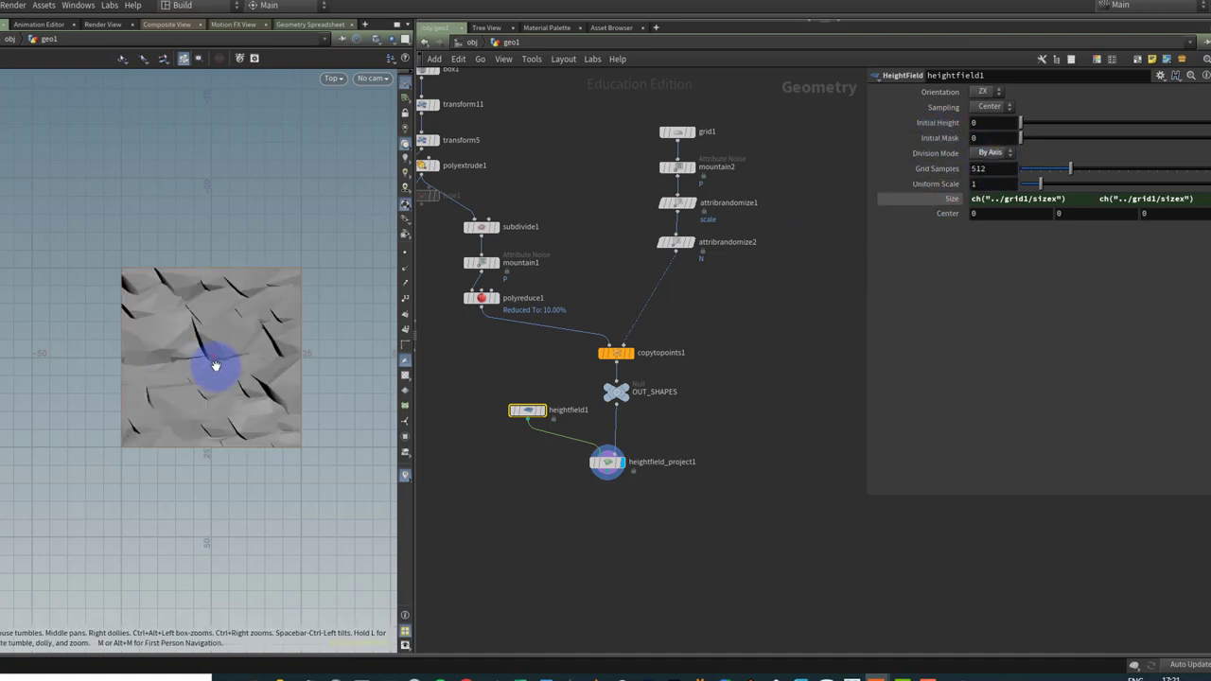
pyautogui.scroll(3, 216, 365)
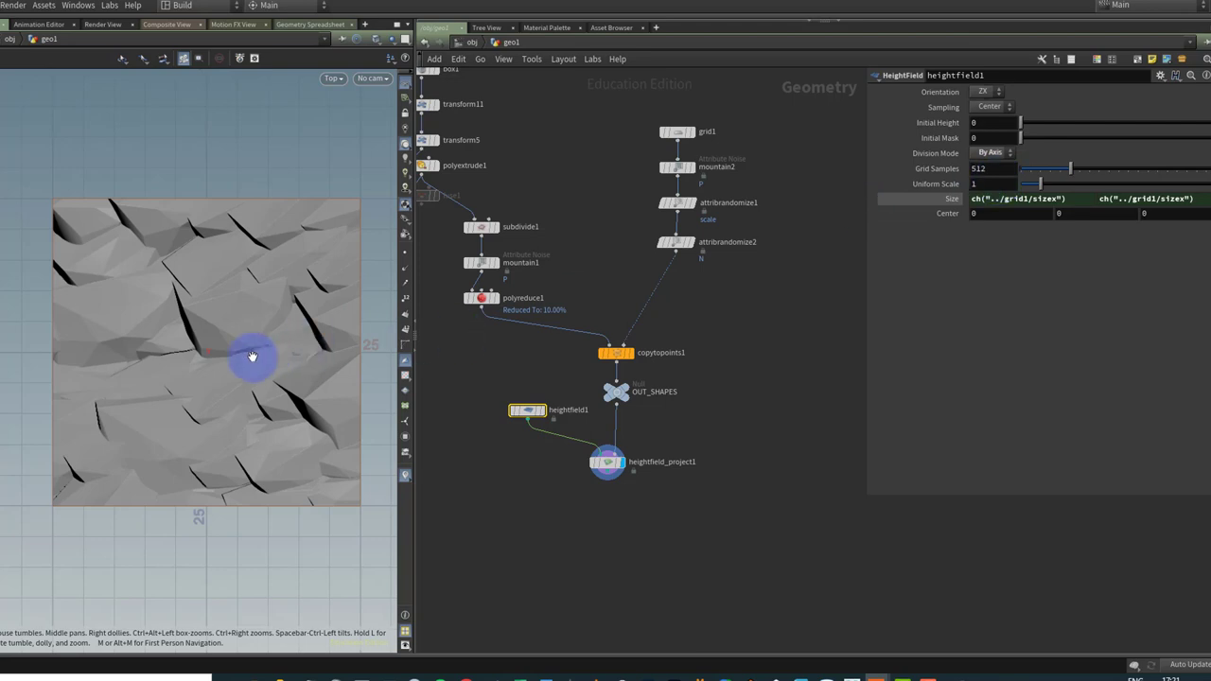
pyautogui.scroll(2, 178, 368)
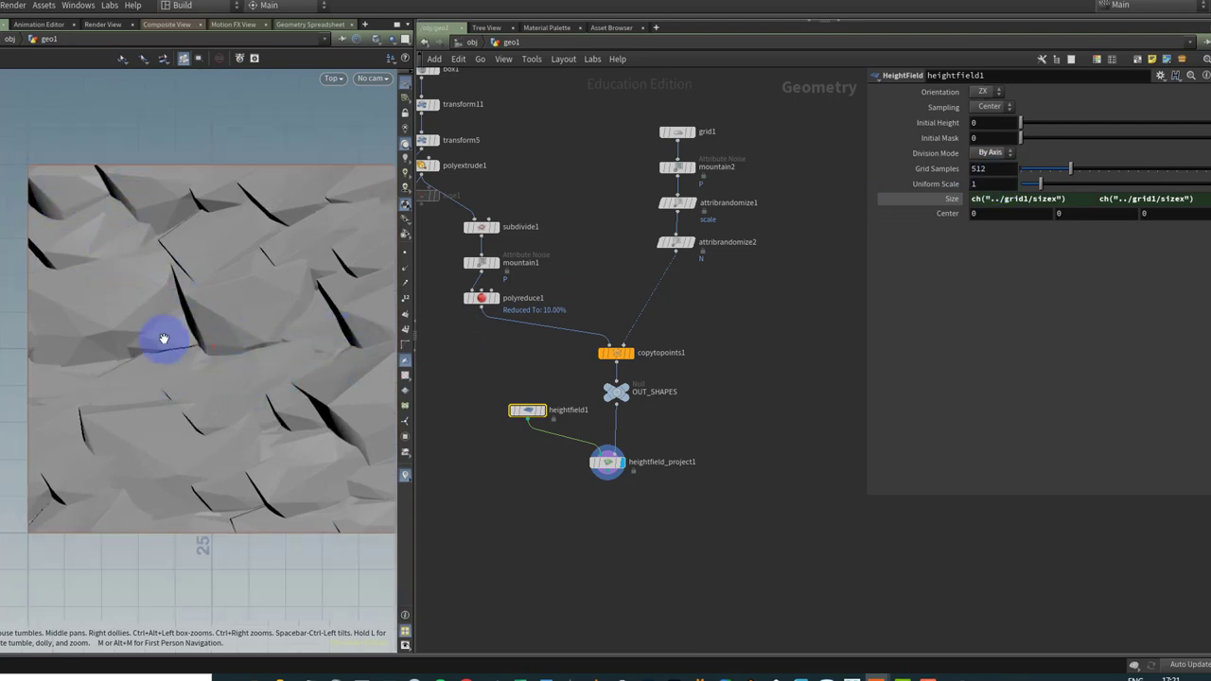
pyautogui.moveTo(235, 287); pyautogui.dragTo(200, 282, button='middle')
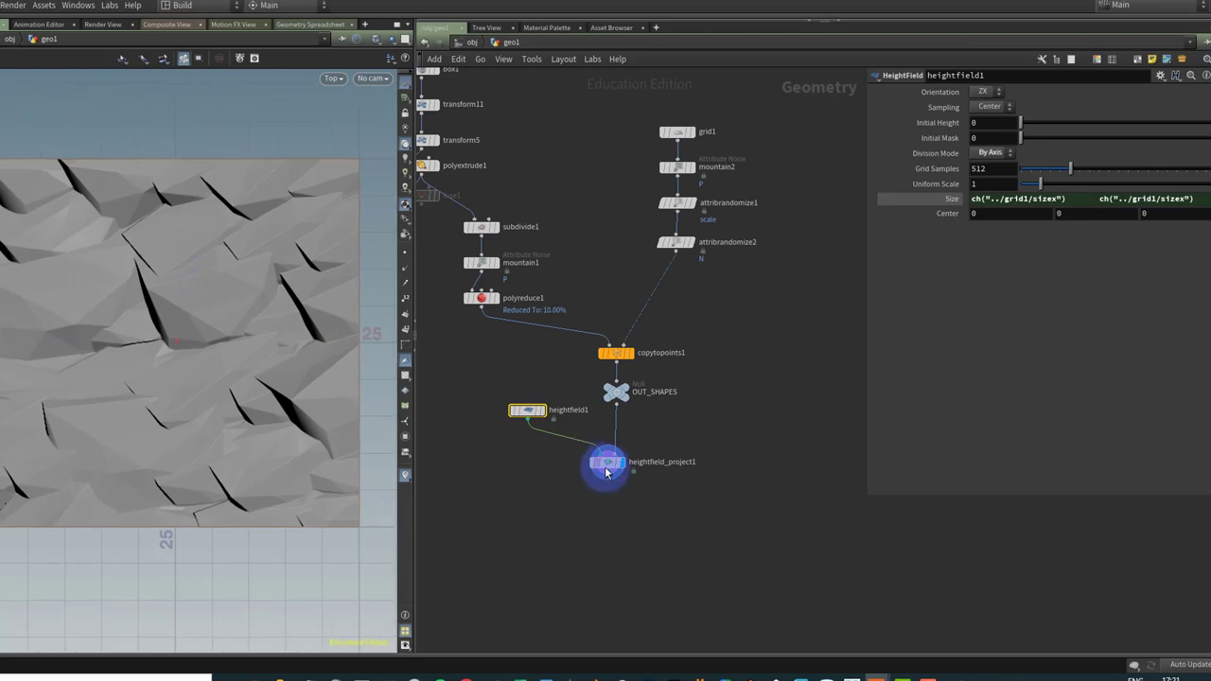
# Nudge heightfield_project1 under OUT_SHAPES and add a HeightField Distort by Noise node.
pyautogui.moveTo(613, 467); pyautogui.dragTo(615, 460)
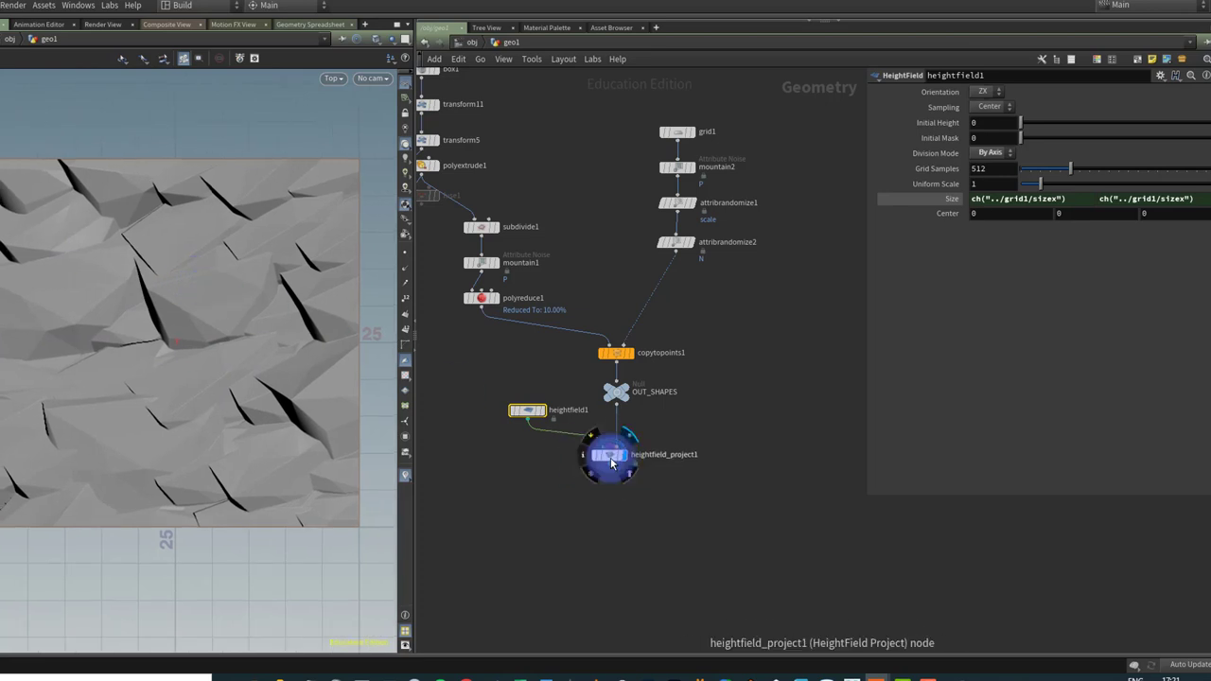
pyautogui.press('Tab')
pyautogui.write('hf')
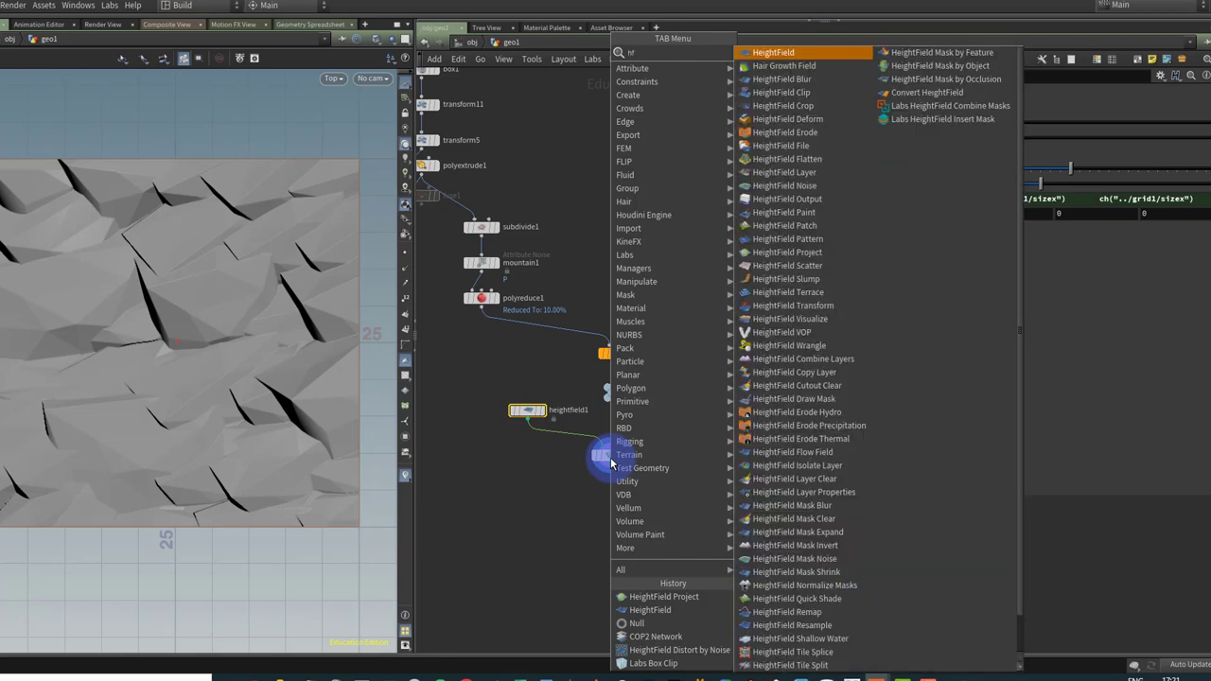
pyautogui.write('nois')
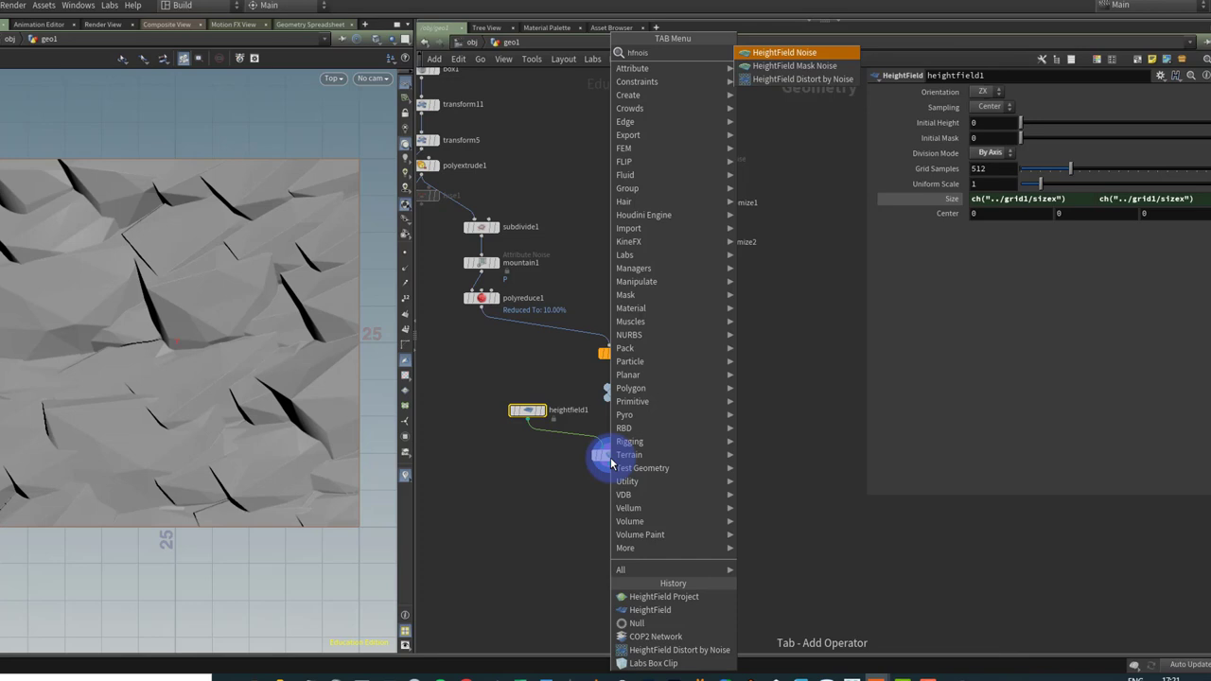
pyautogui.press('Down')
pyautogui.press('Down')
pyautogui.press('Return')
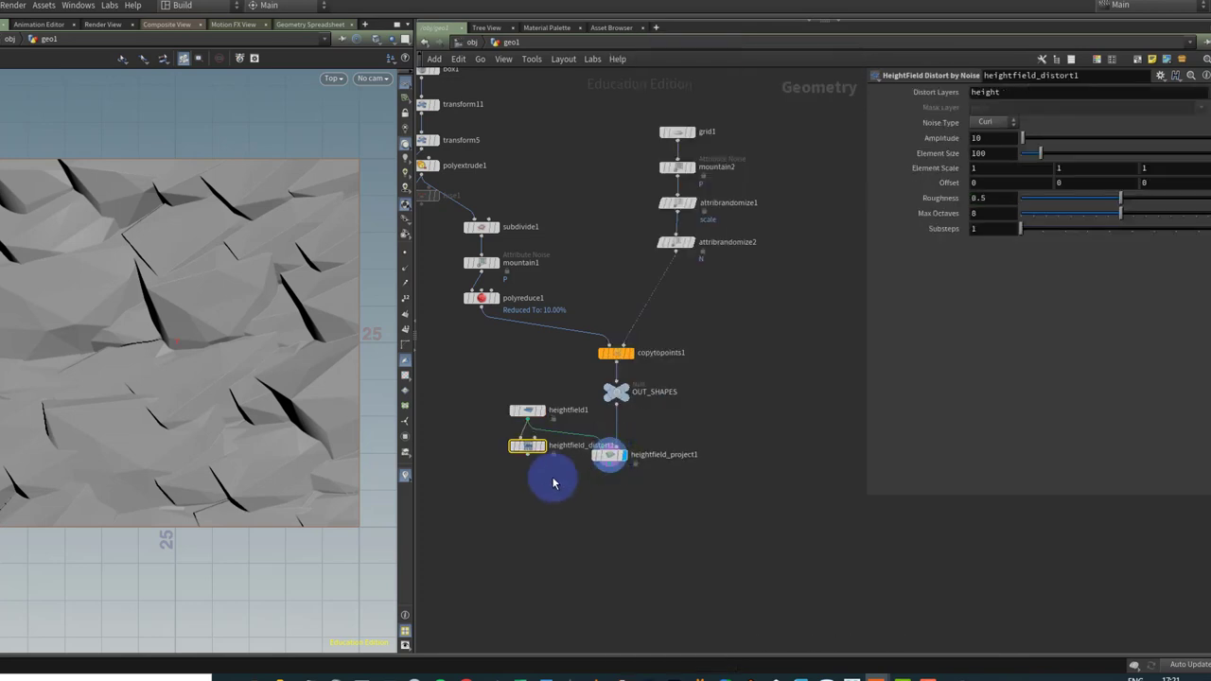
# Move heightfield_distort1 below heightfield_project1, feed it from that node's output, and display it.
pyautogui.moveTo(530, 446); pyautogui.dragTo(617, 521)
pyautogui.click(610, 471)
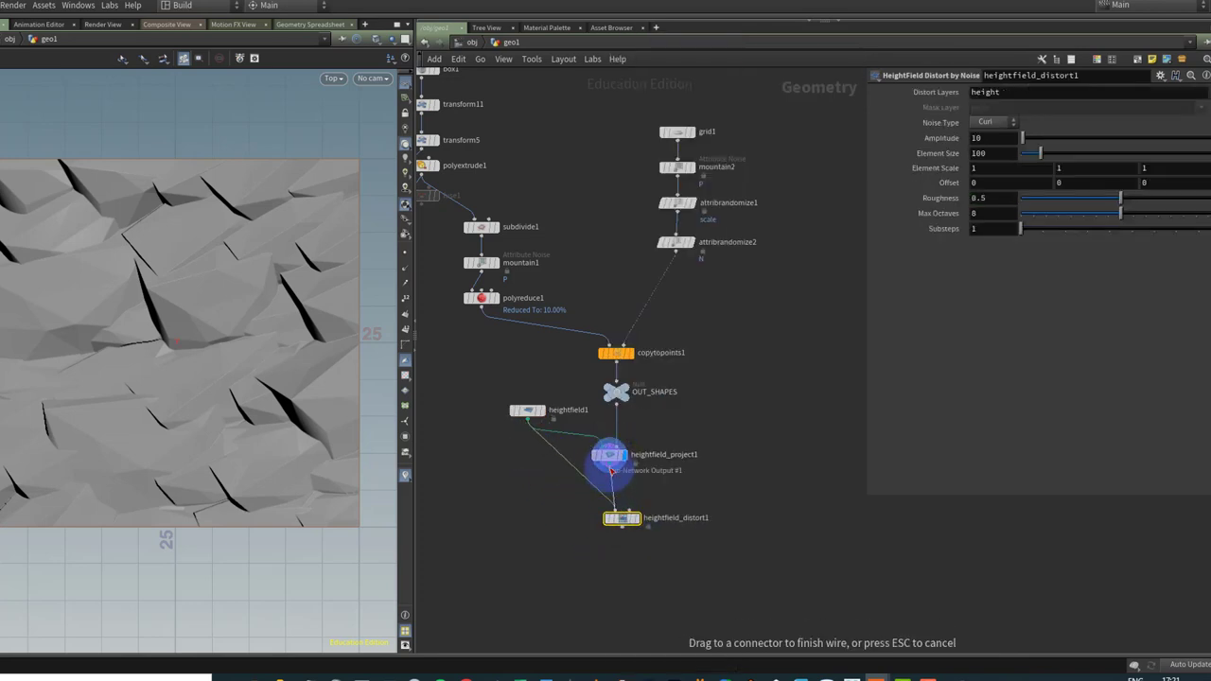
pyautogui.moveTo(612, 471); pyautogui.dragTo(611, 466)
pyautogui.click(635, 518)
pyautogui.moveTo(624, 519); pyautogui.dragTo(620, 509)
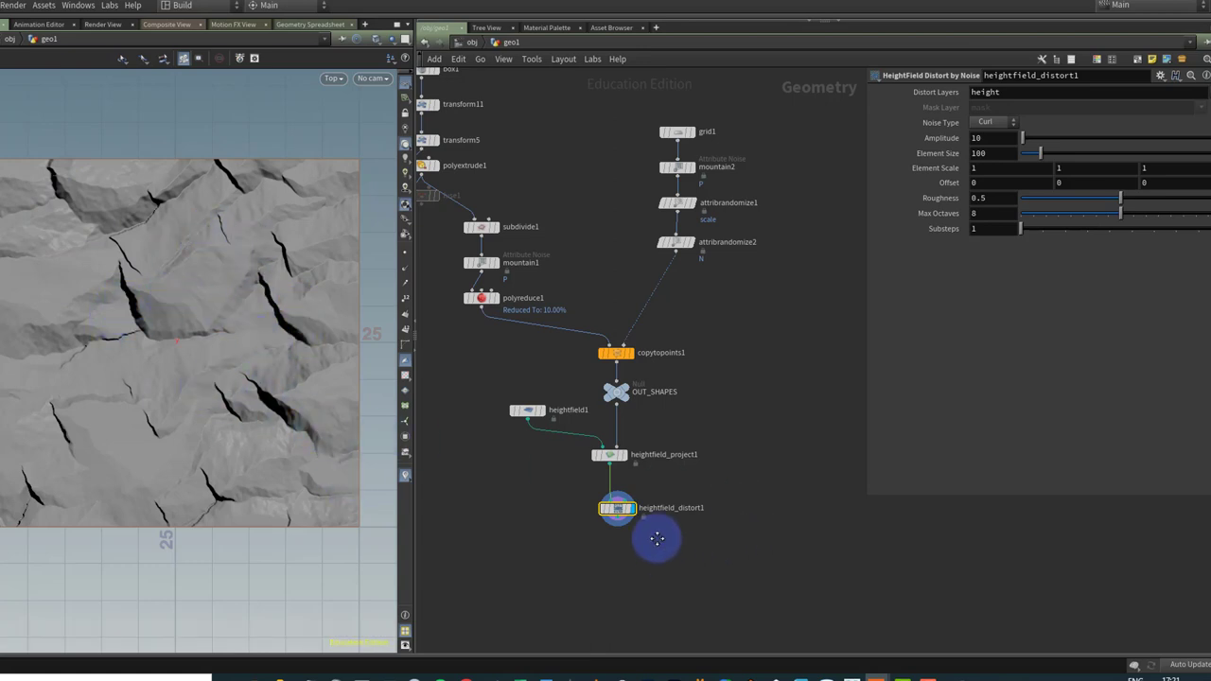
# Attach a displayed Null node below heightfield_distort1 and name it OUT_TO_COPS.
pyautogui.moveTo(659, 550); pyautogui.dragTo(657, 502, button='middle')
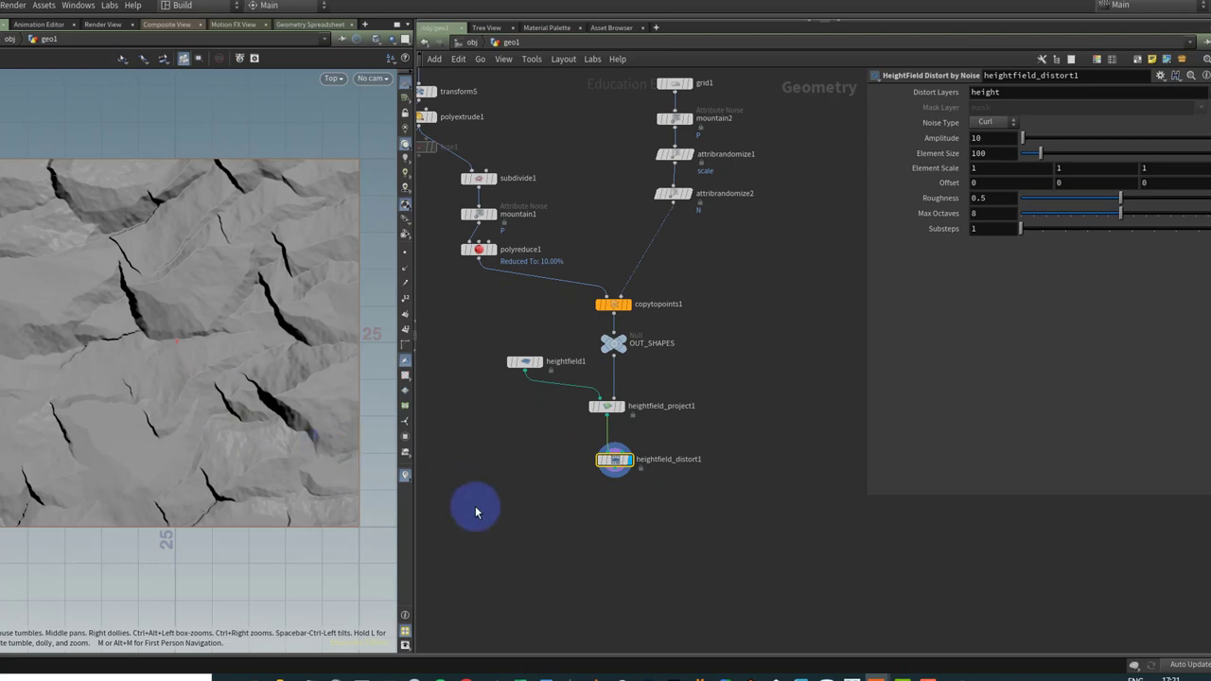
pyautogui.press('Tab')
pyautogui.write('n')
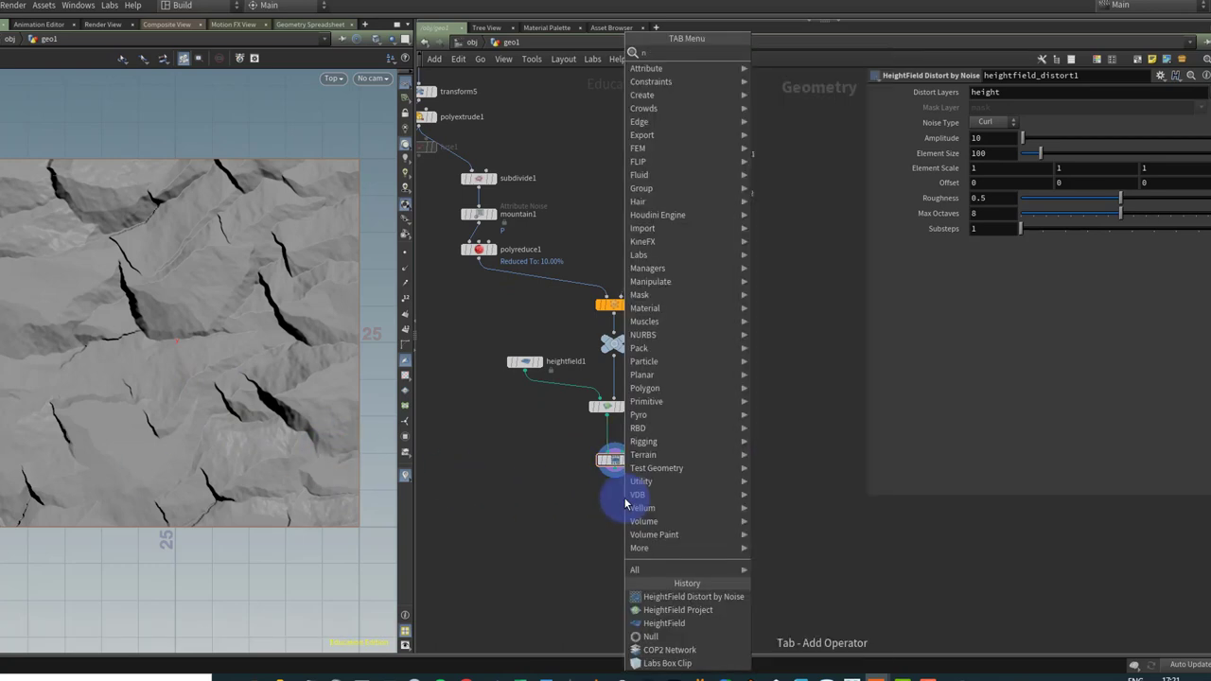
pyautogui.write('ull')
pyautogui.press('Return')
pyautogui.click(624, 503)
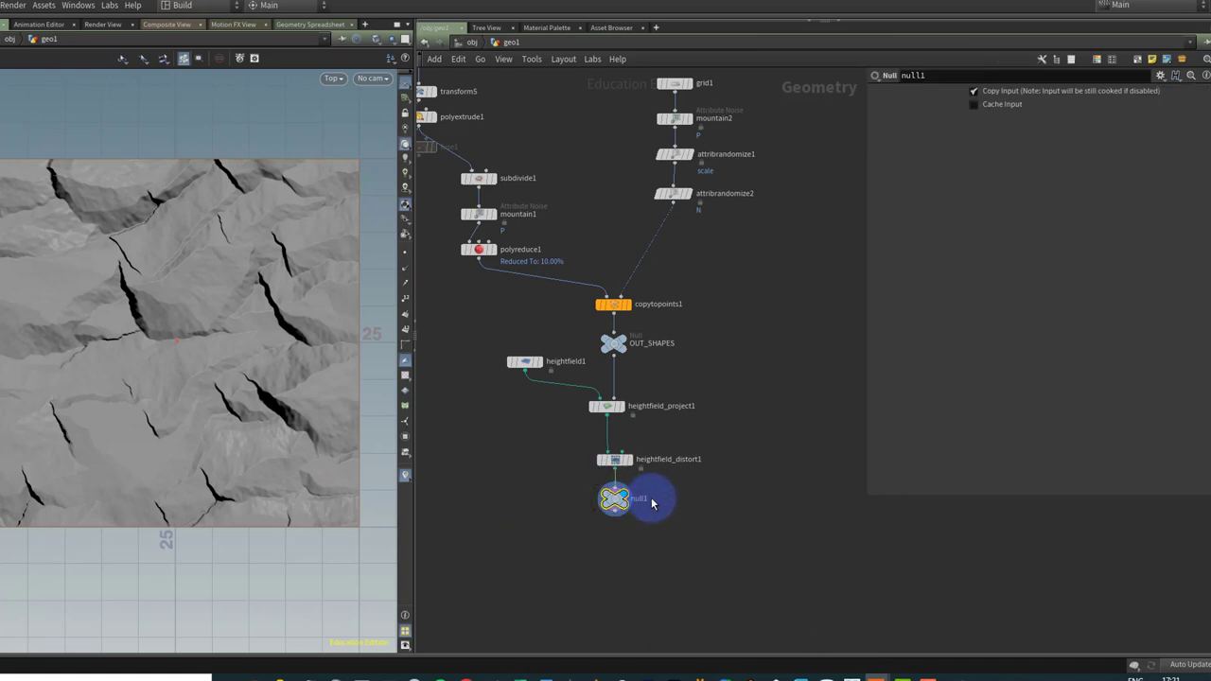
pyautogui.doubleClick(644, 499)
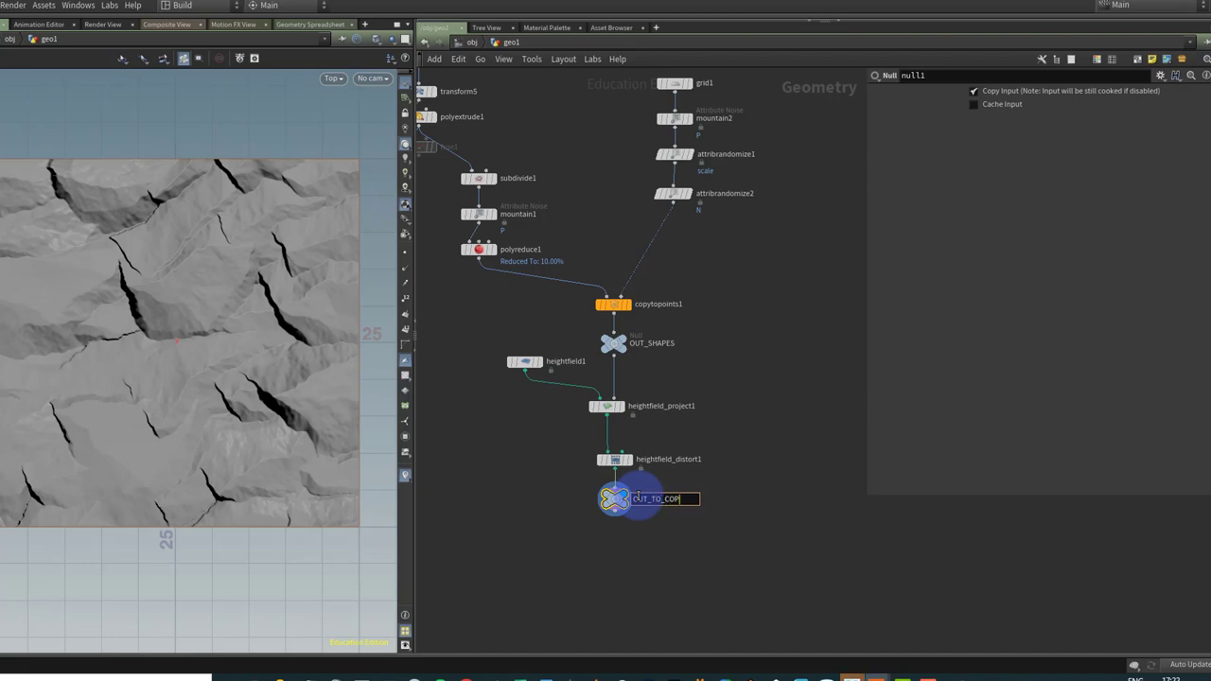
pyautogui.press('Return')
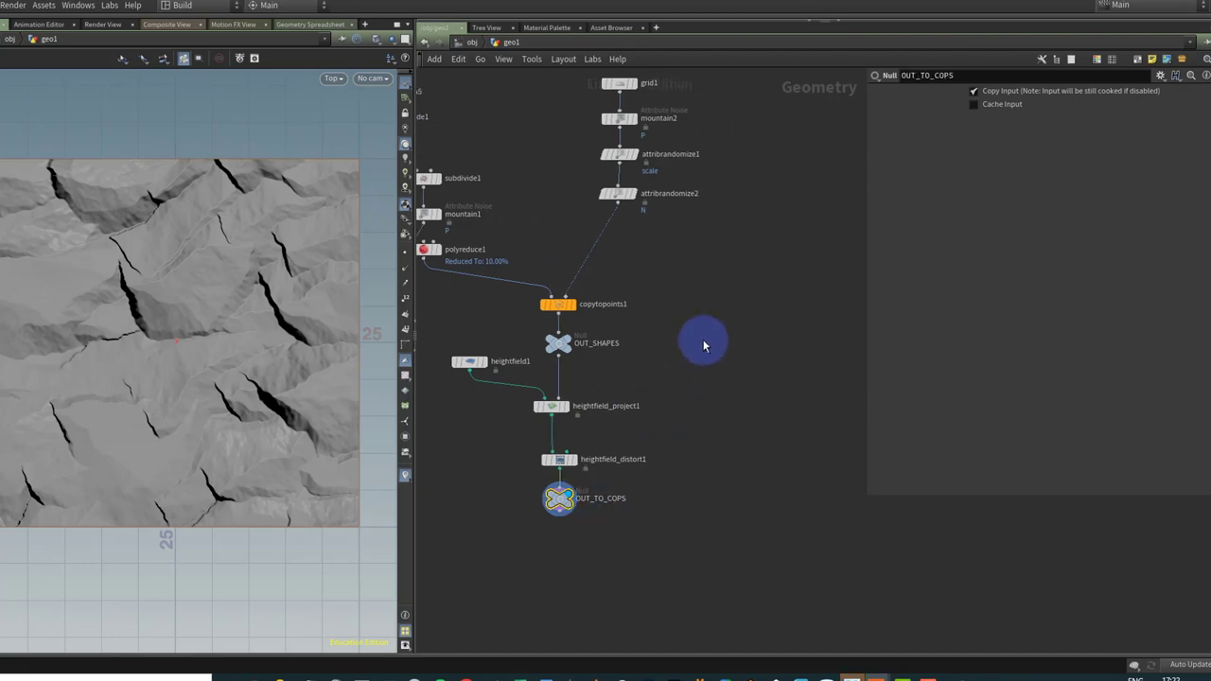
# Add a COP2 Network node beside the rock network, go inside it, and show it in the Composite View.
pyautogui.press('Tab')
pyautogui.write('cop')
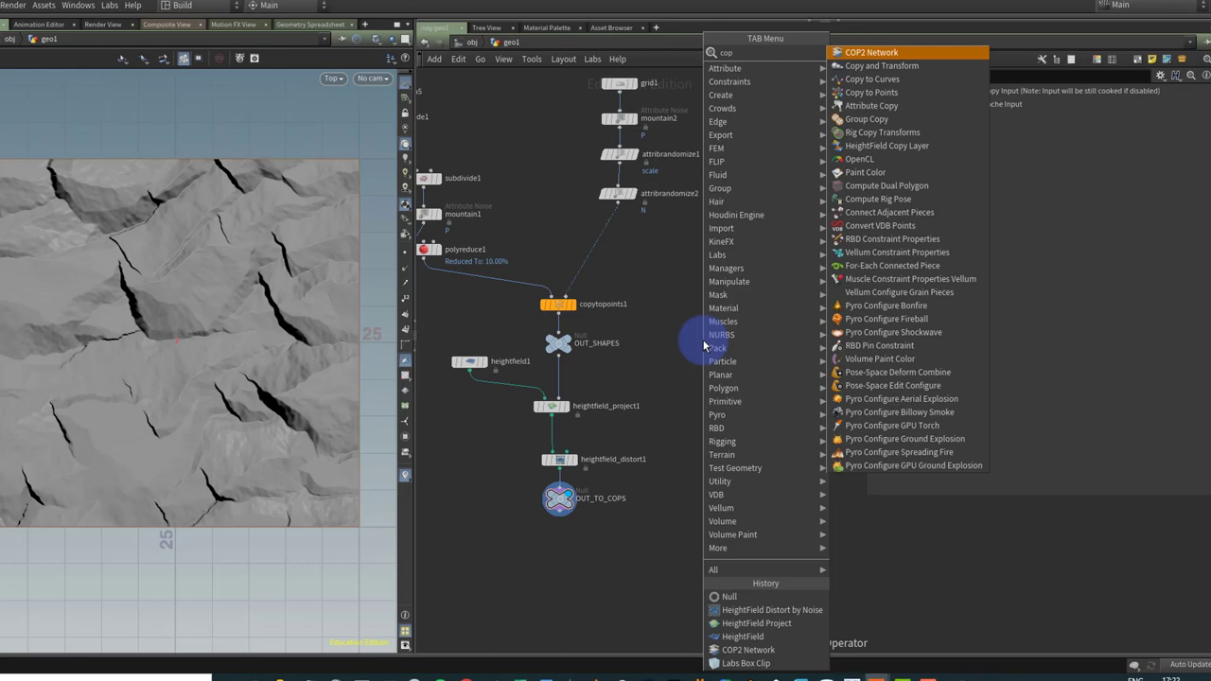
pyautogui.press('Return')
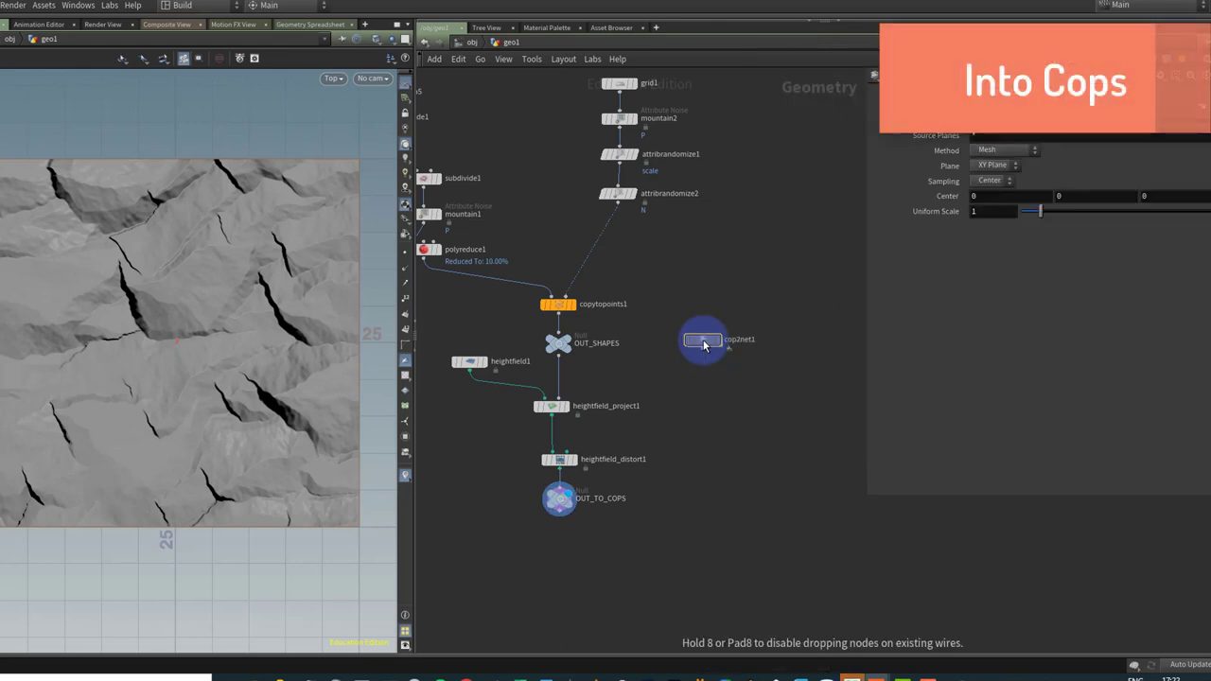
pyautogui.click(704, 325)
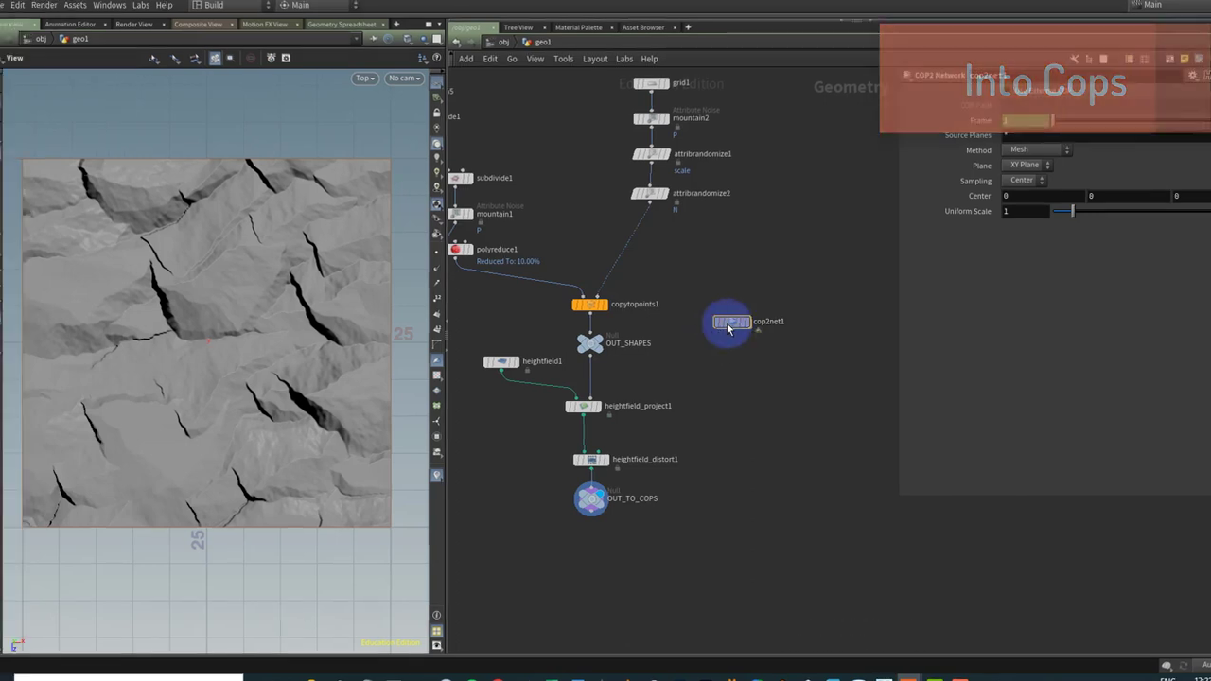
pyautogui.doubleClick(733, 308)
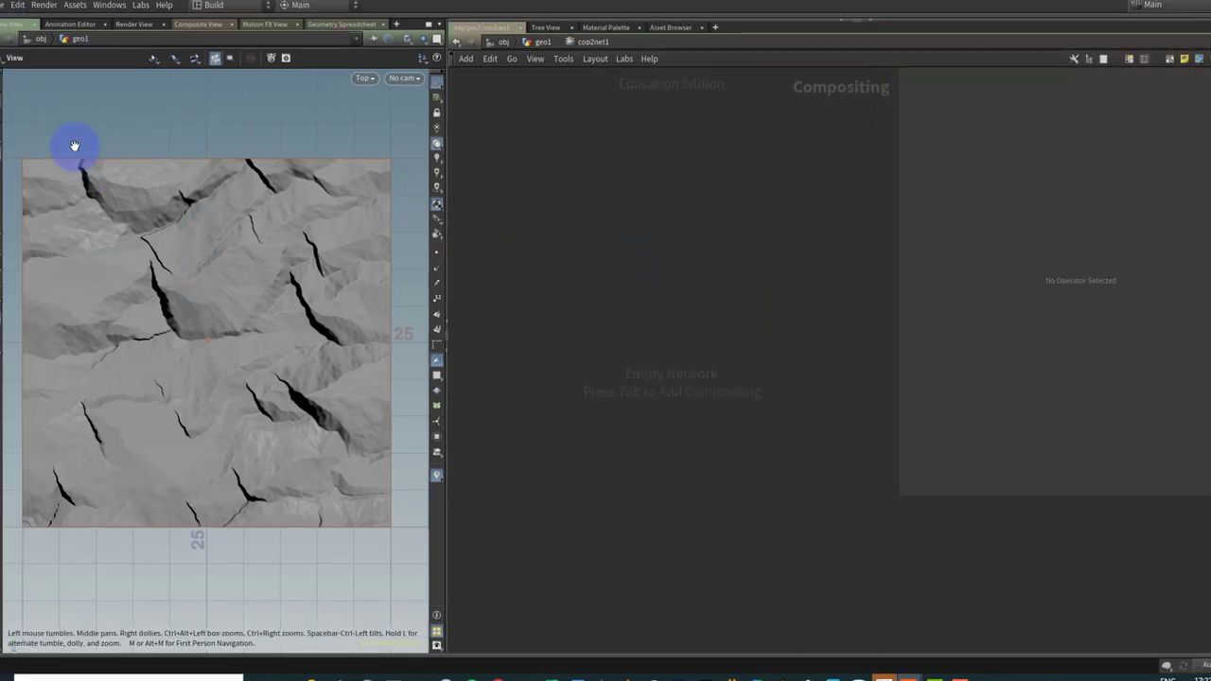
pyautogui.click(204, 26)
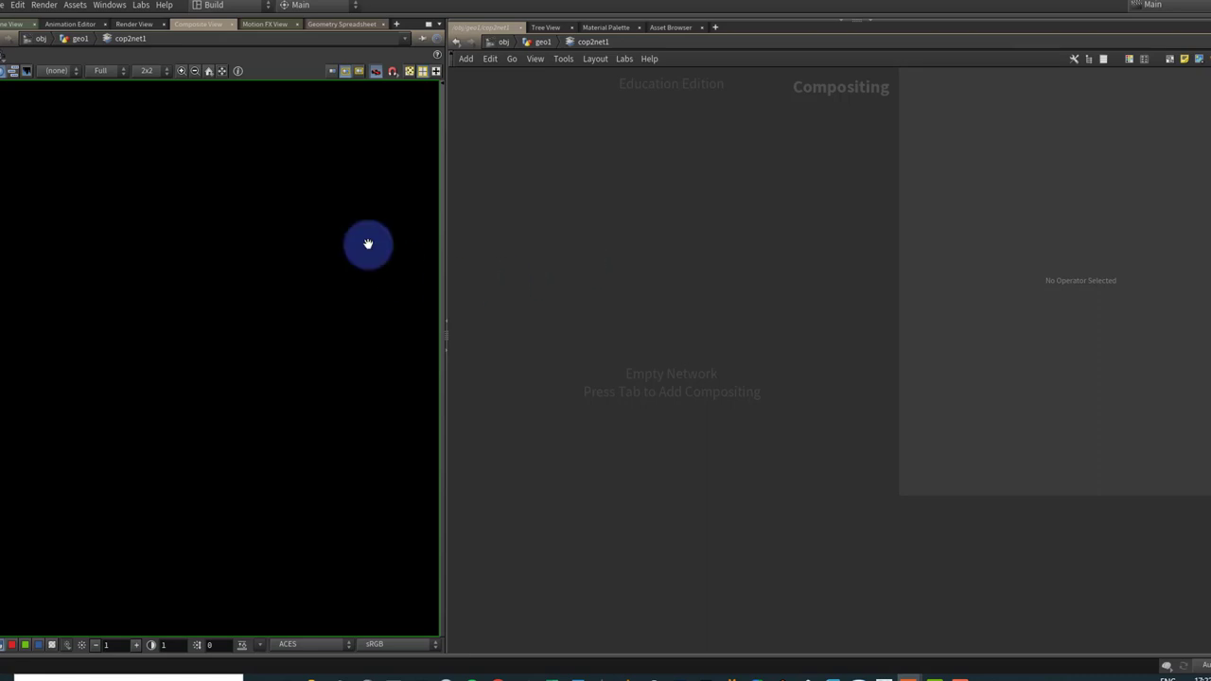
# Set the image resolution to 512 by 512 in the Compositing Settings and close them.
pyautogui.click(17, 6)
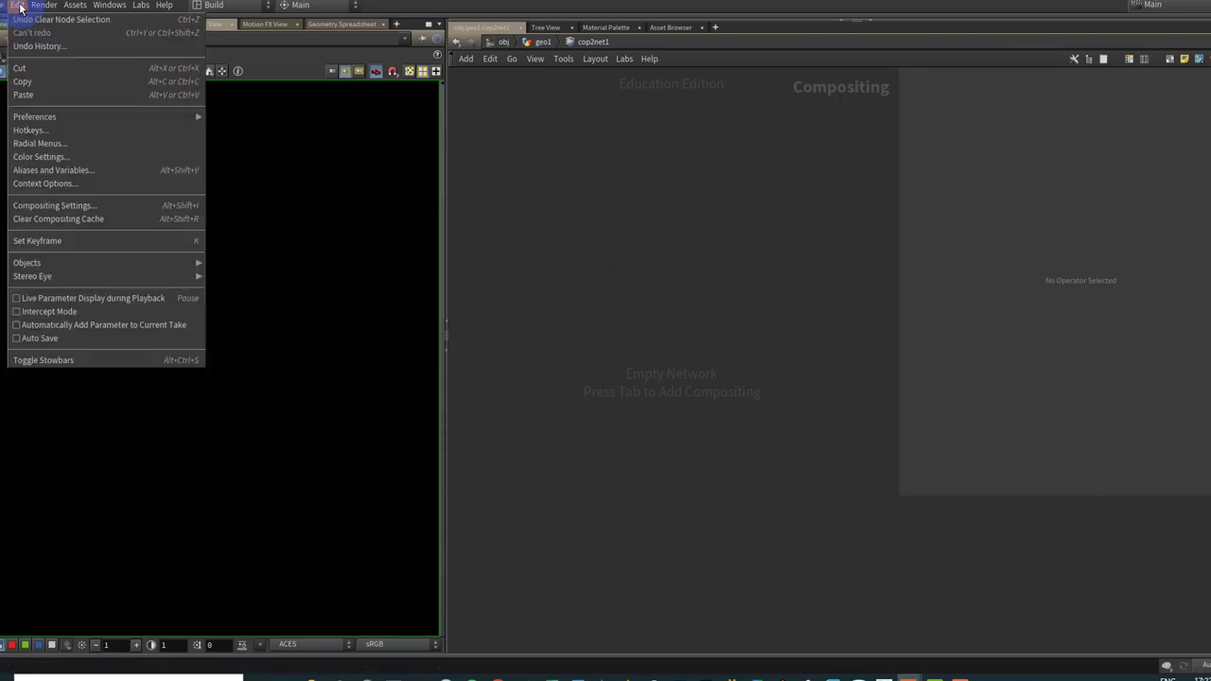
pyautogui.click(116, 204)
pyautogui.click(228, 227)
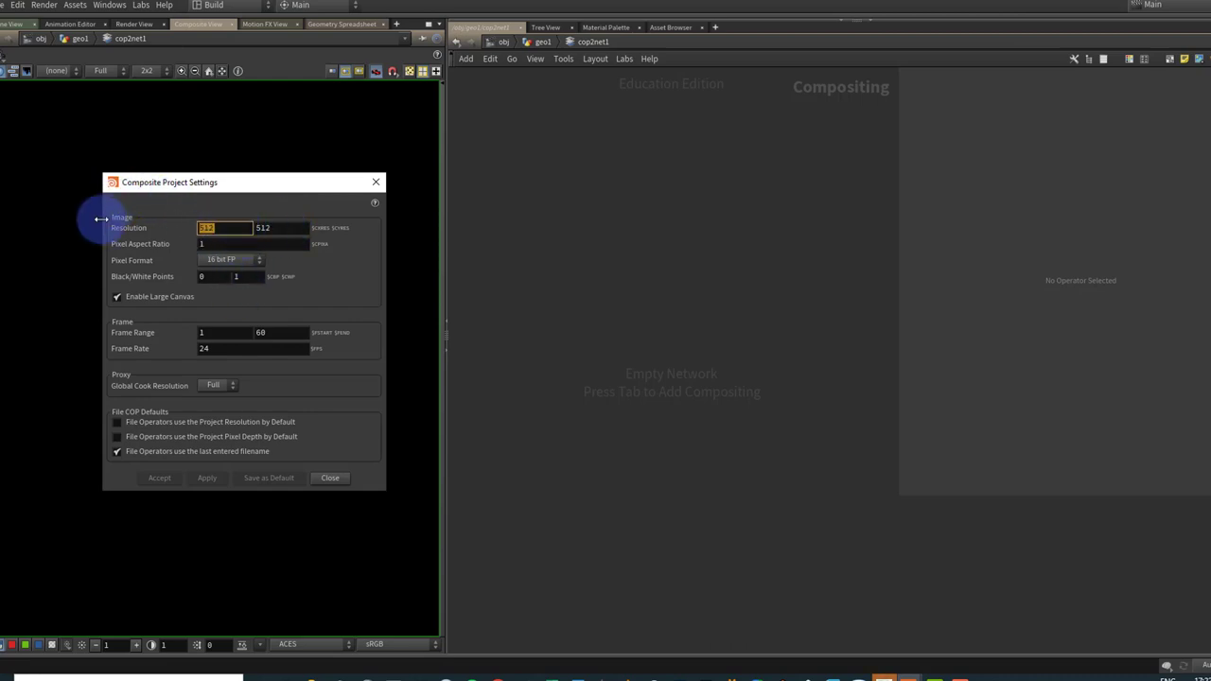
pyautogui.write('2')
pyautogui.press('Tab')
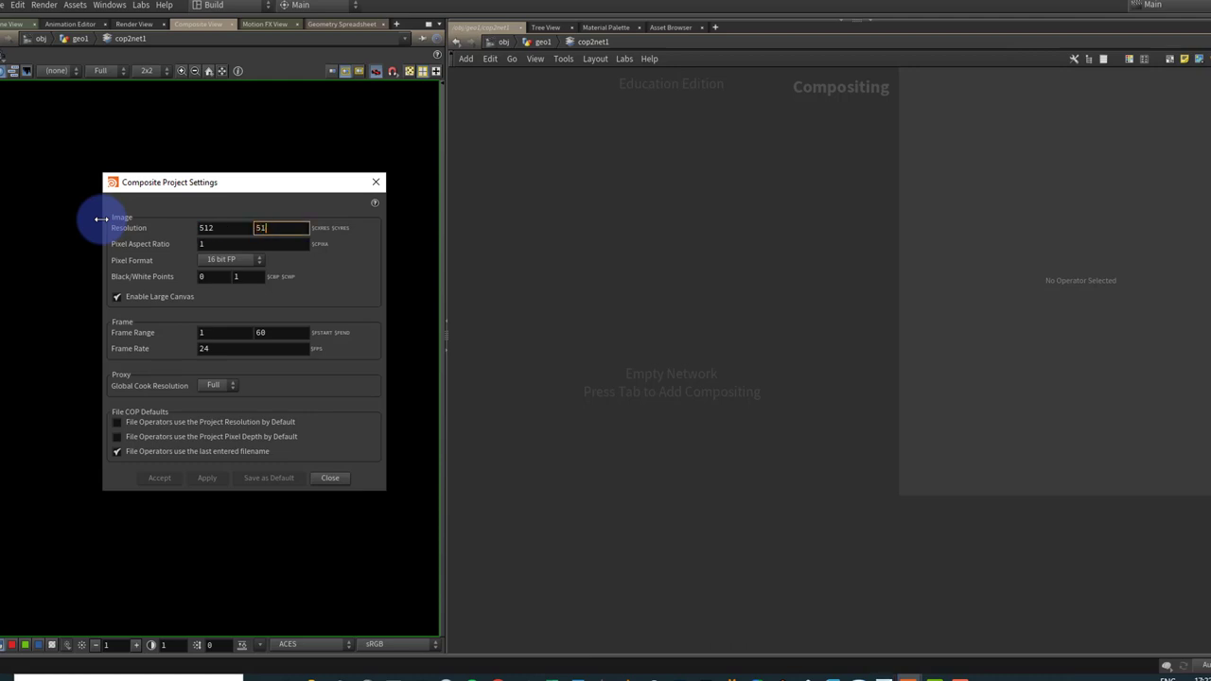
pyautogui.press('Return')
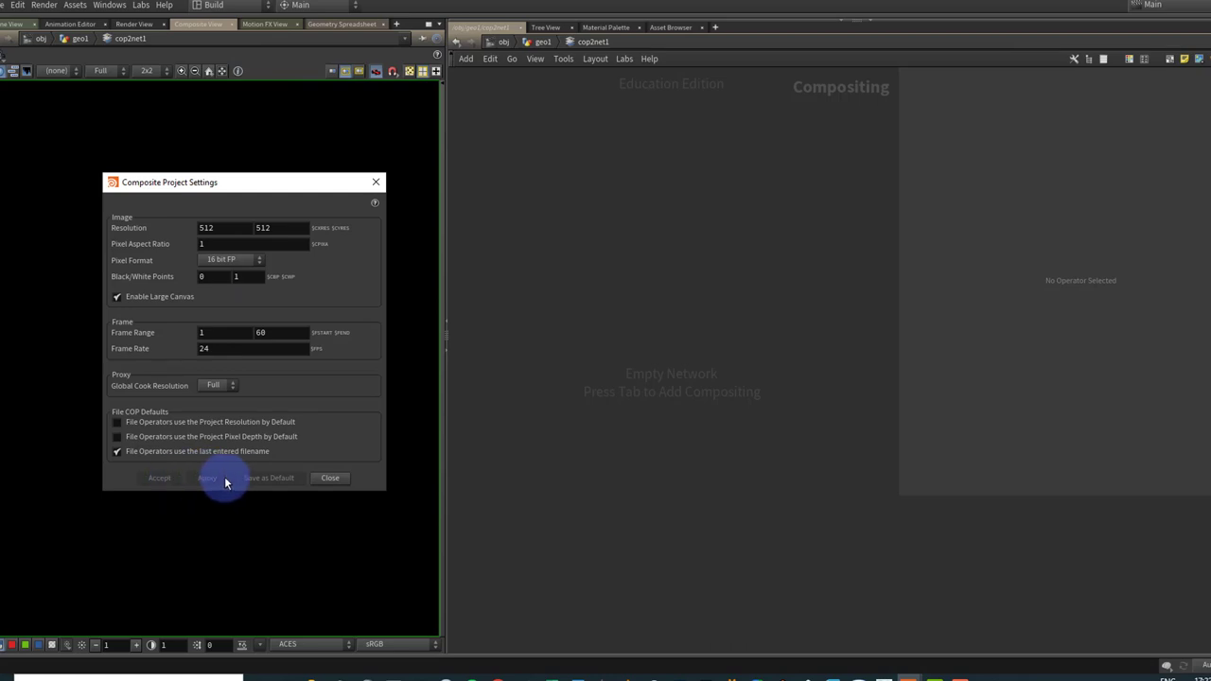
pyautogui.click(376, 182)
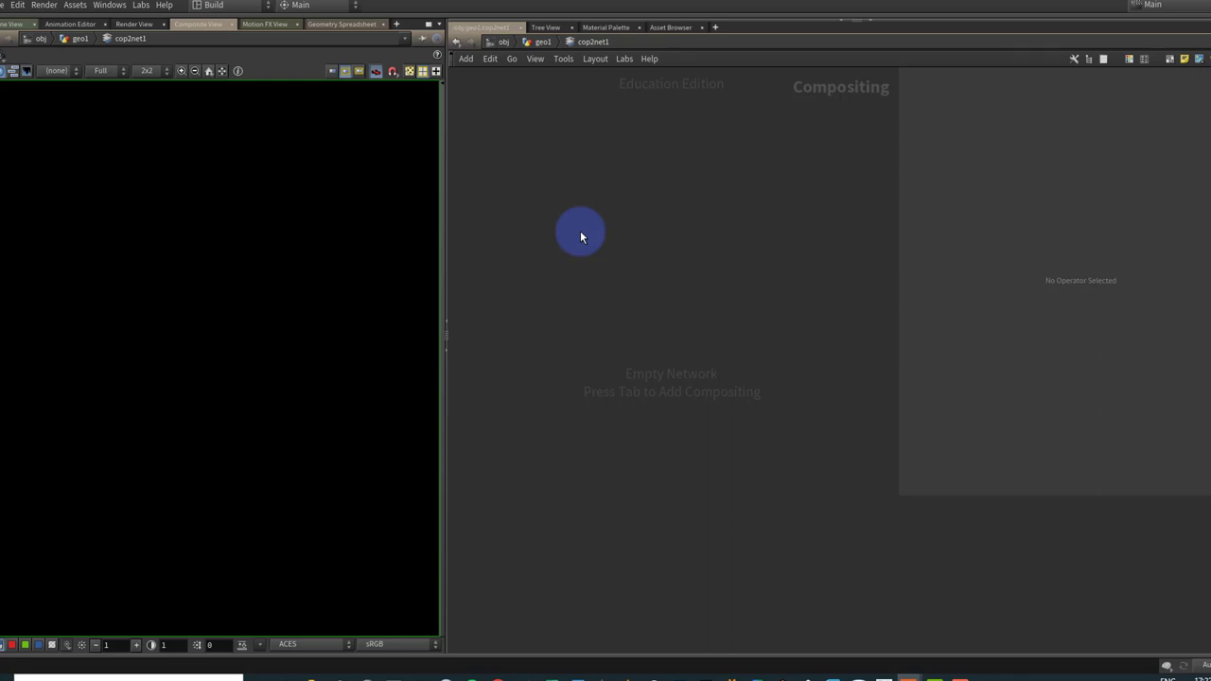
# Add a SOP Import node to the empty COP2 network and adjust its placement.
pyautogui.press('Tab')
pyautogui.write('sop i')
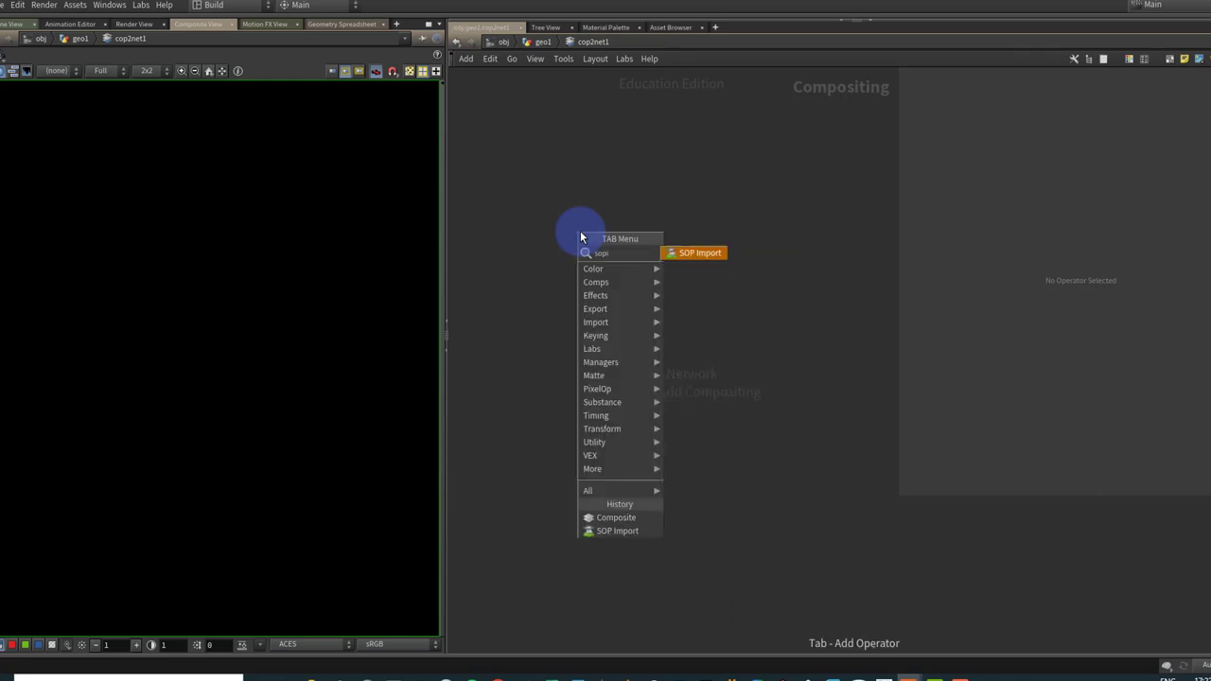
pyautogui.press('Return')
pyautogui.click(582, 236)
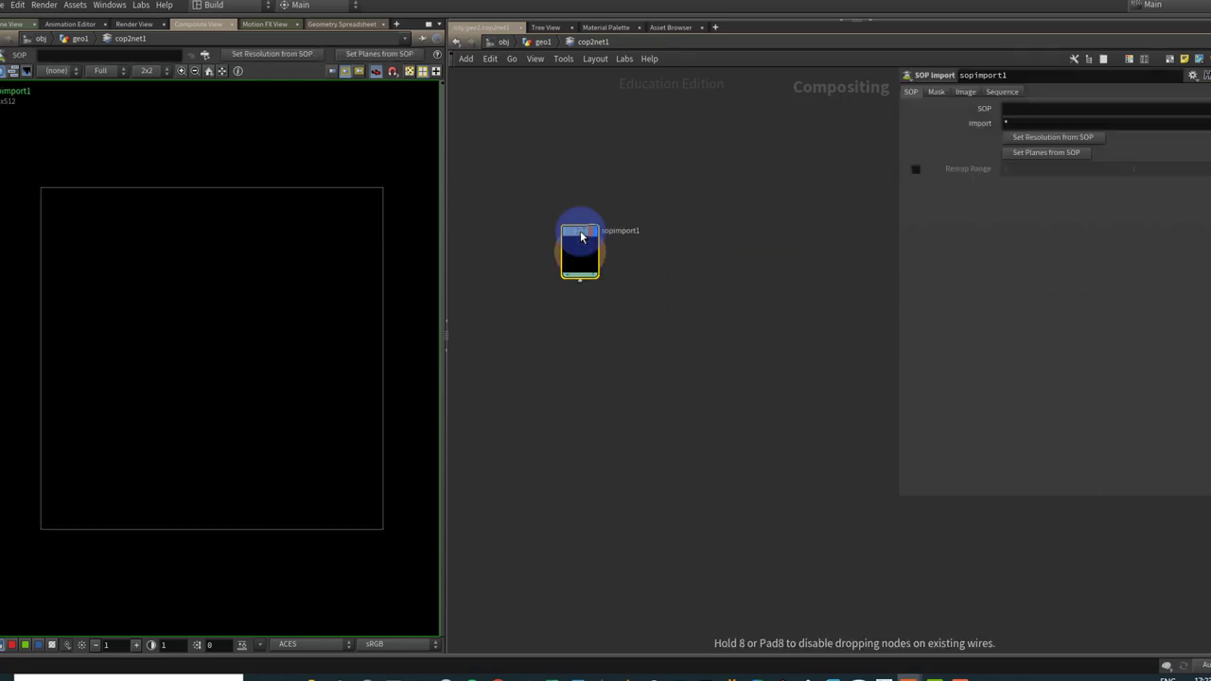
pyautogui.moveTo(581, 231); pyautogui.dragTo(598, 242)
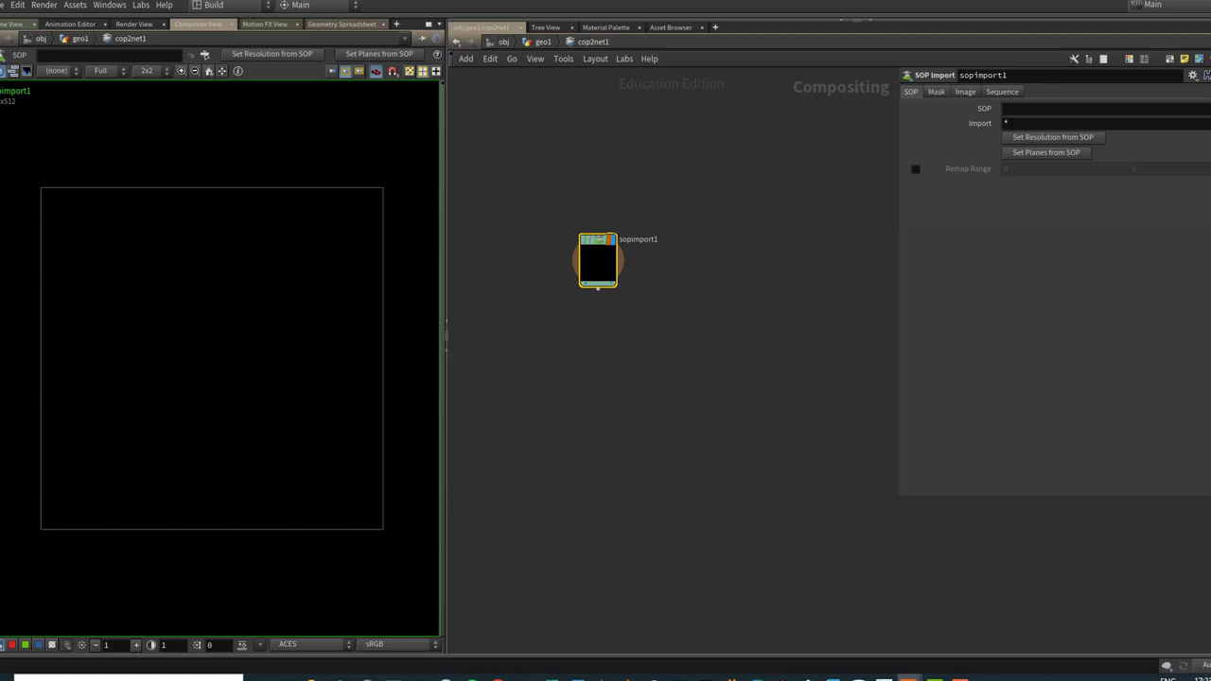
# Set the SOP Import node's source to /obj/geo1/OUT_TO_COPS.
pyautogui.click(1206, 108)
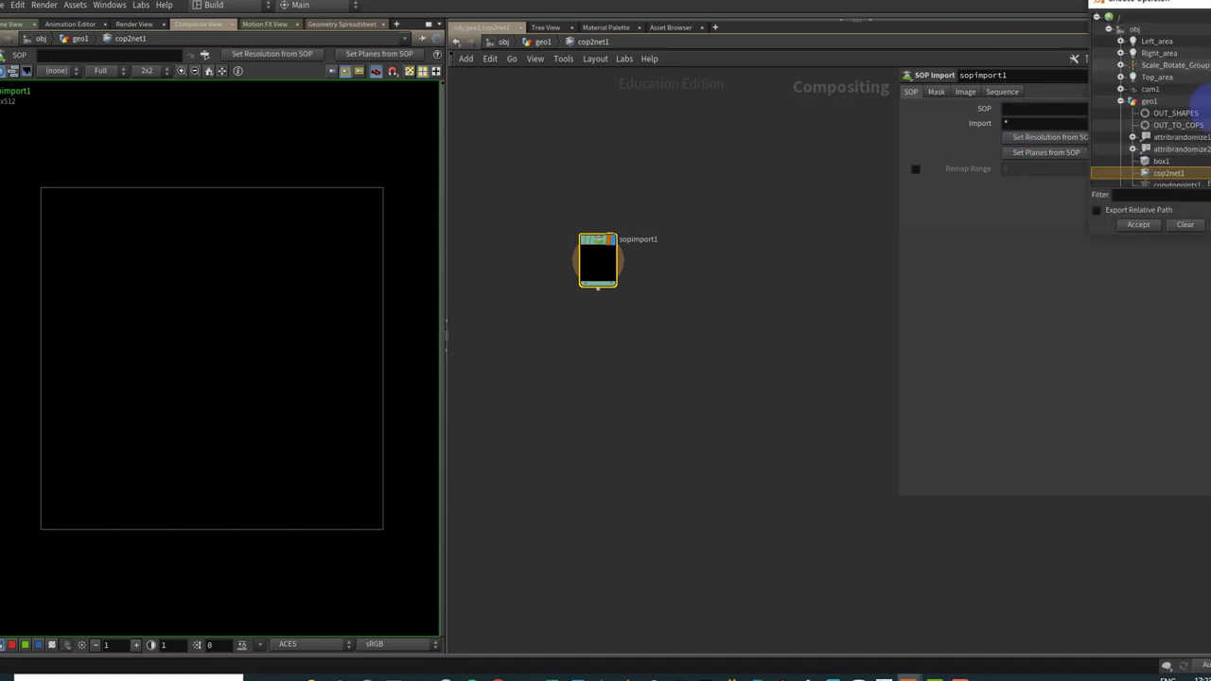
pyautogui.click(1178, 126)
pyautogui.click(1142, 224)
pyautogui.click(546, 256)
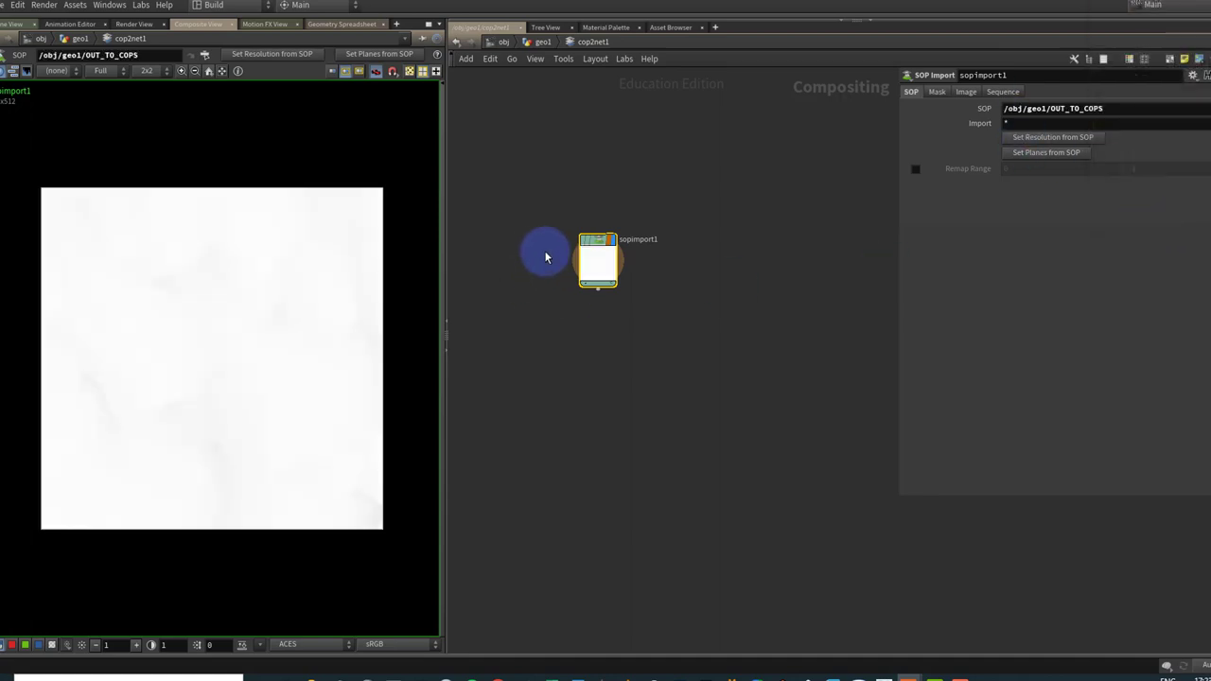
# Enable Remap Range on sopimport1 with a range of 0 to 1 and inspect the imported height image.
pyautogui.moveTo(543, 241); pyautogui.dragTo(565, 250, button='middle')
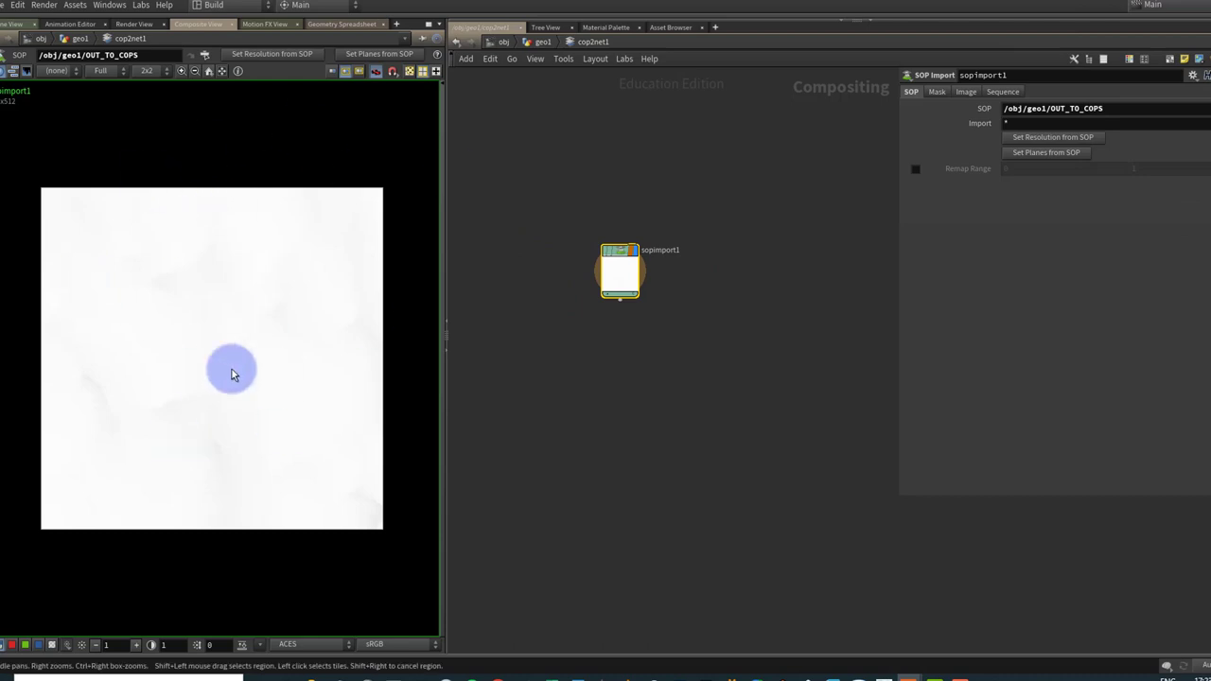
pyautogui.scroll(2, 154, 445)
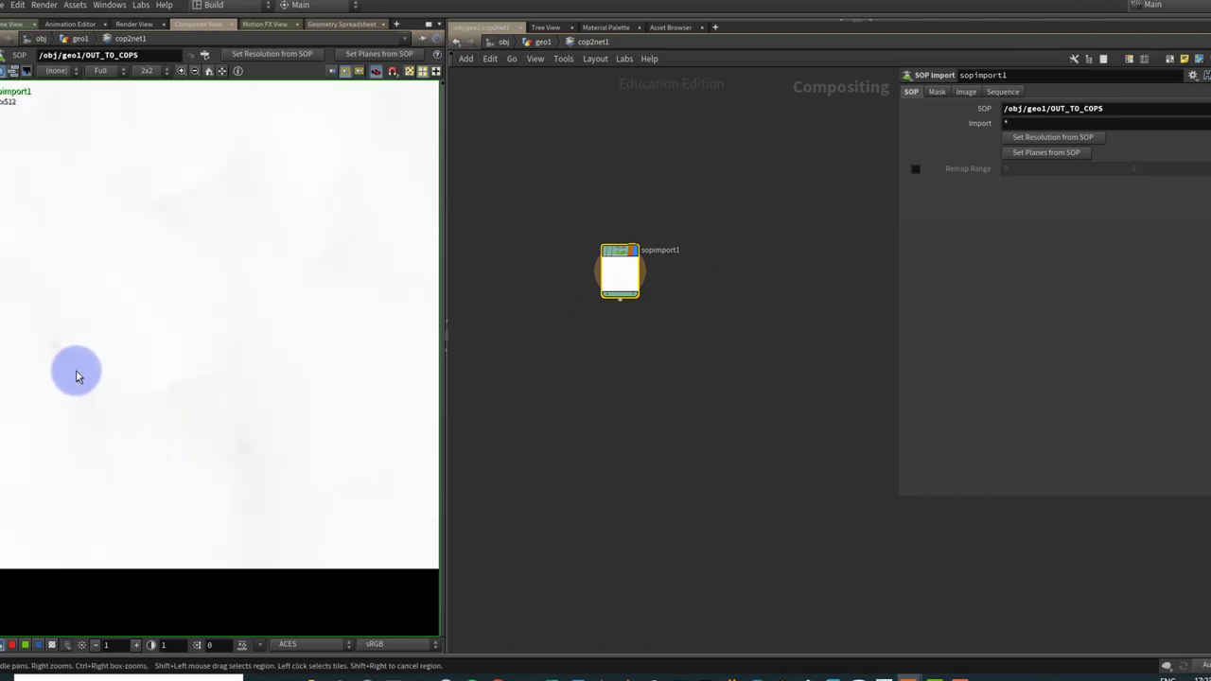
pyautogui.scroll(-3, 362, 417)
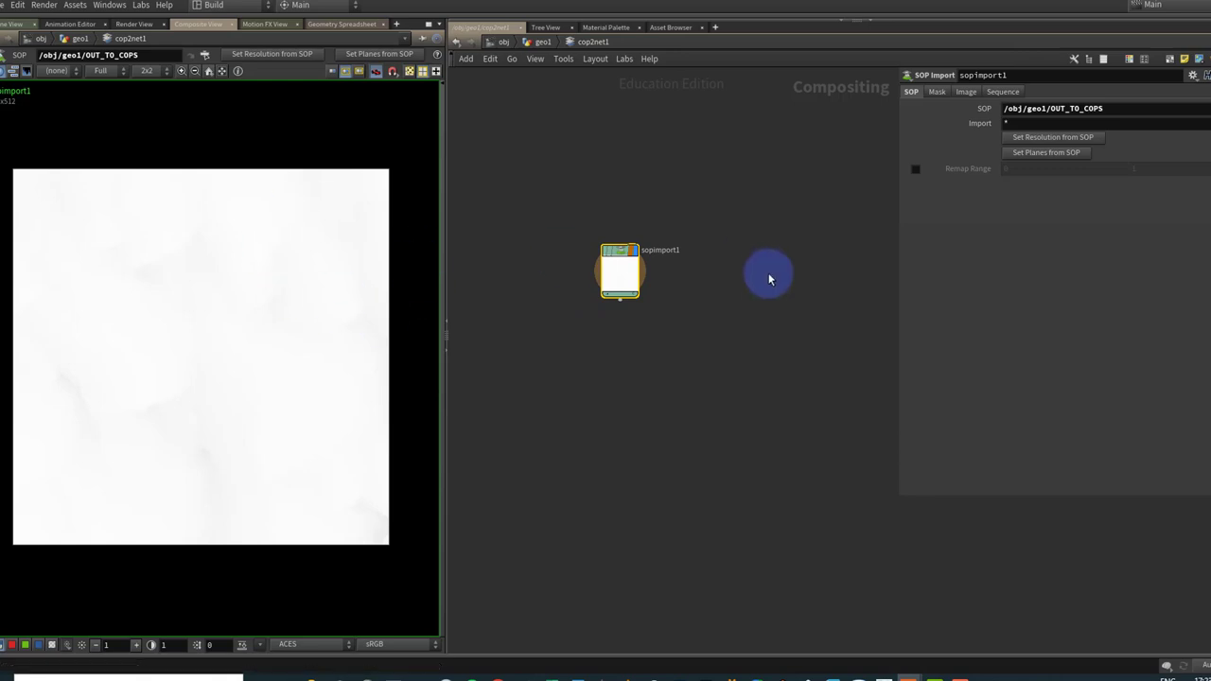
pyautogui.click(916, 170)
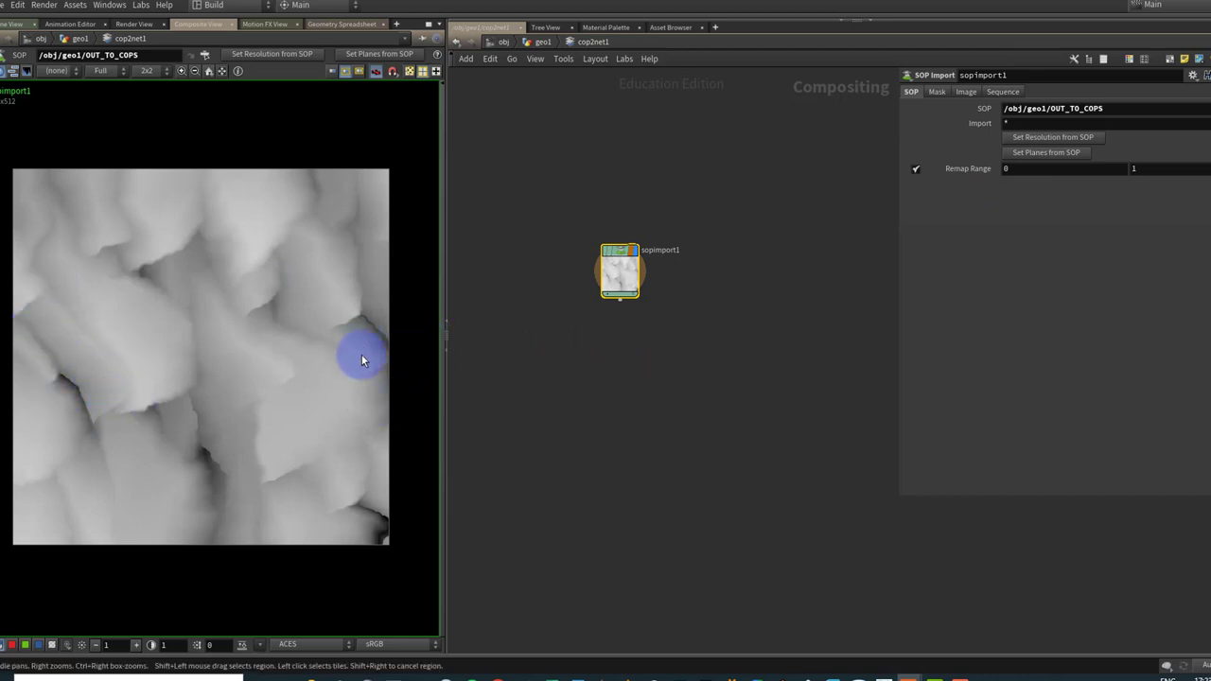
pyautogui.scroll(1, 140, 331)
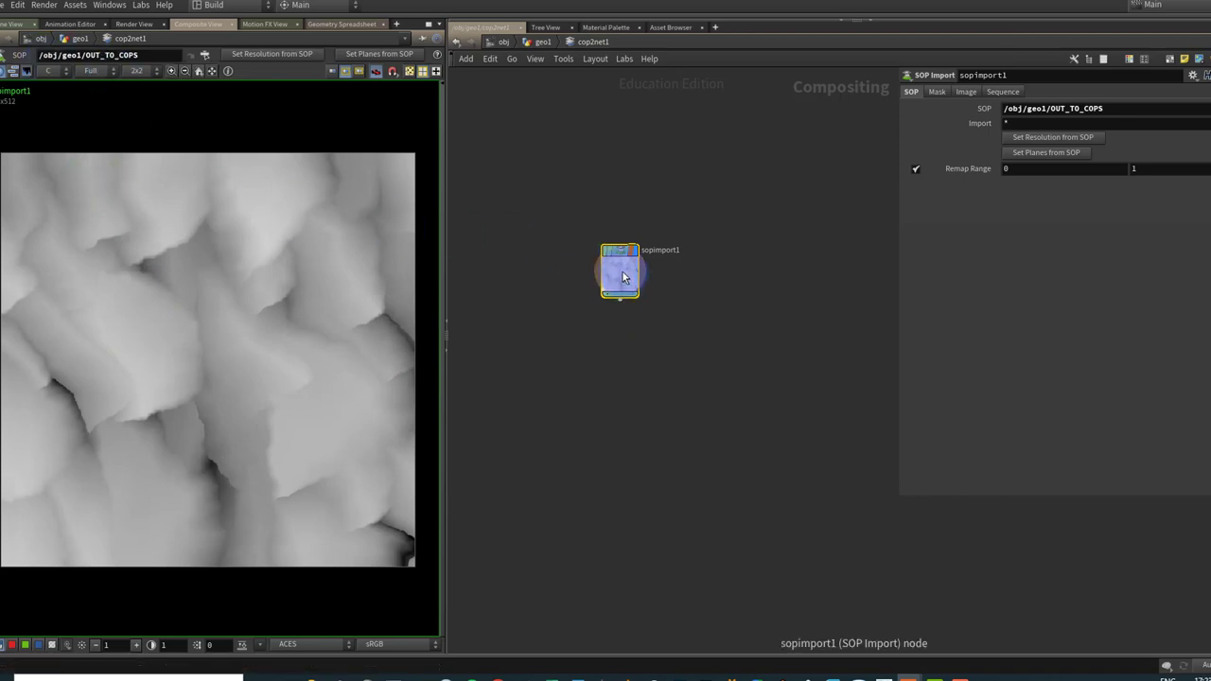
pyautogui.scroll(5, 635, 299)
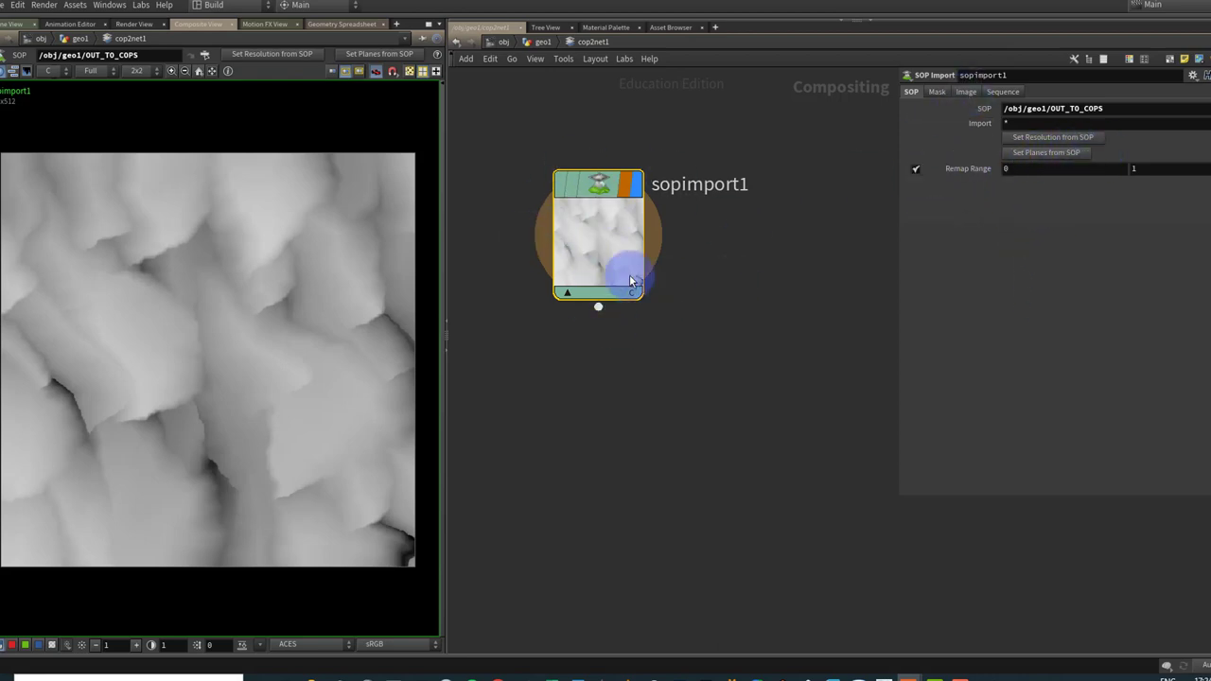
# Review sopimport1's image plane and raster depth options, then return to its SOP import settings.
pyautogui.click(966, 92)
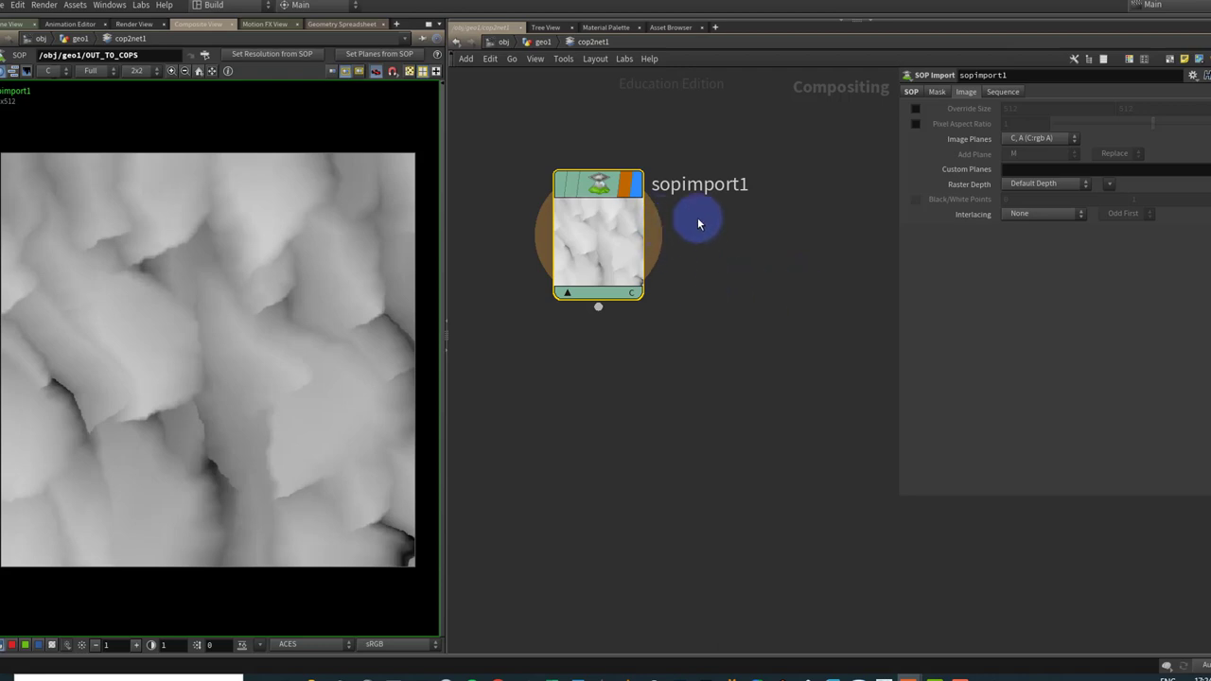
pyautogui.moveTo(588, 219)
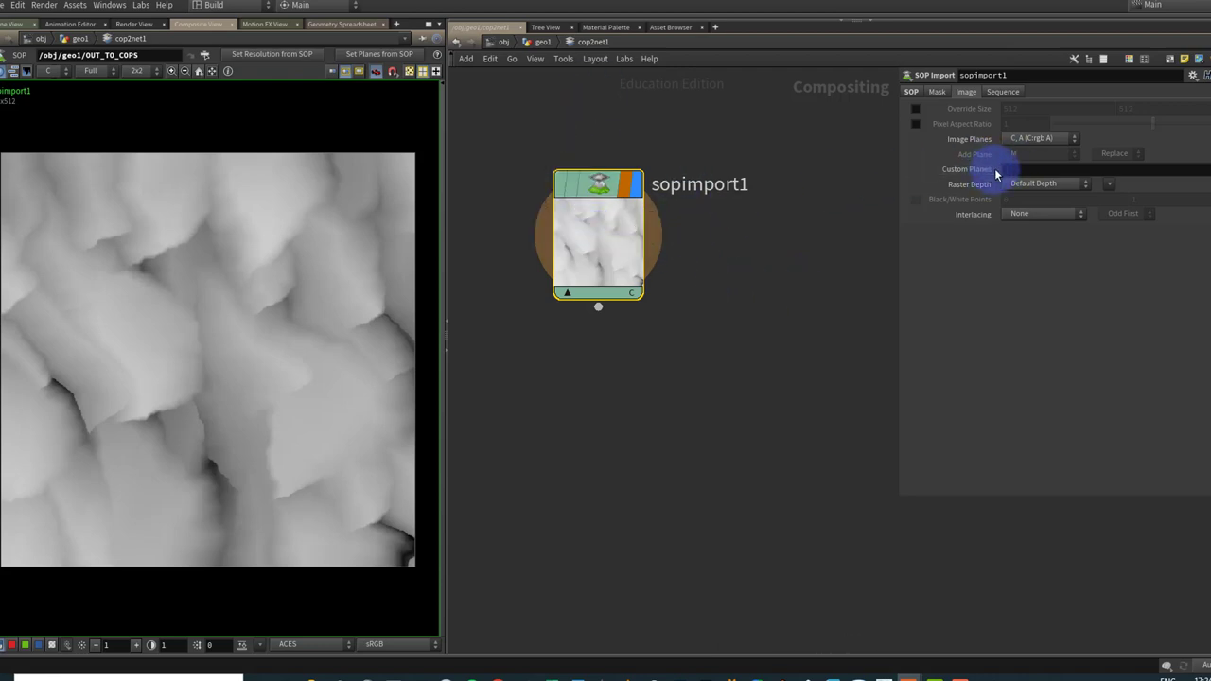
pyautogui.click(911, 91)
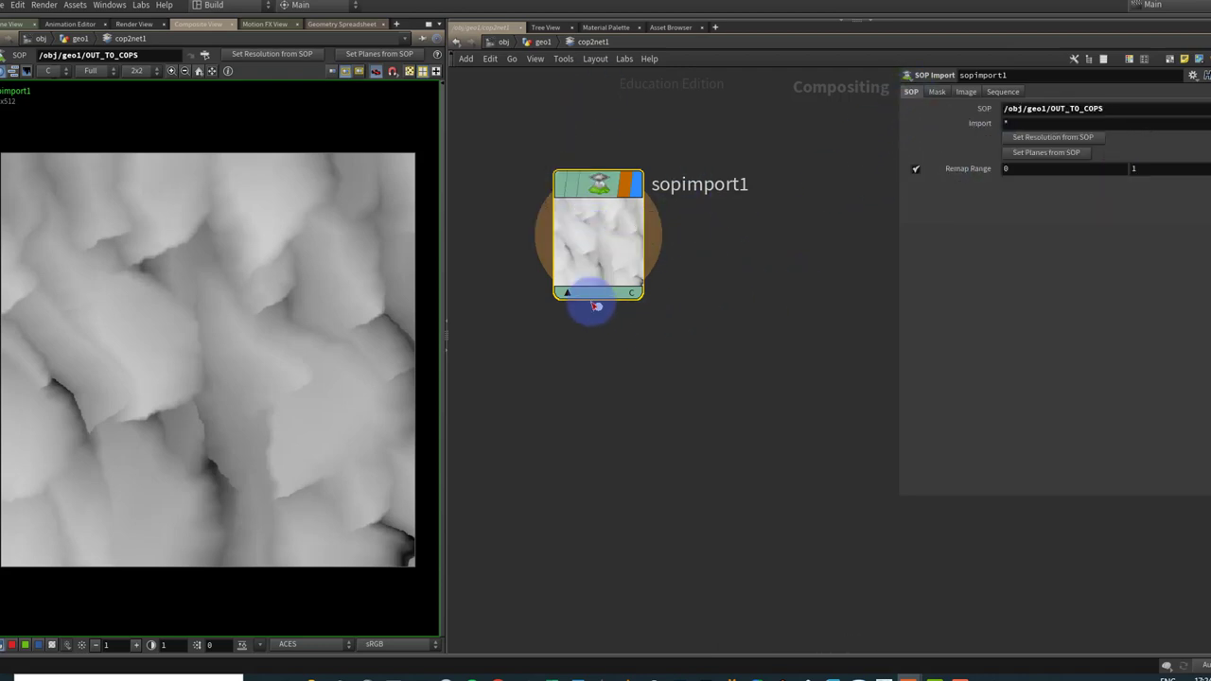
pyautogui.moveTo(517, 168)
pyautogui.moveTo(579, 278); pyautogui.dragTo(614, 281)
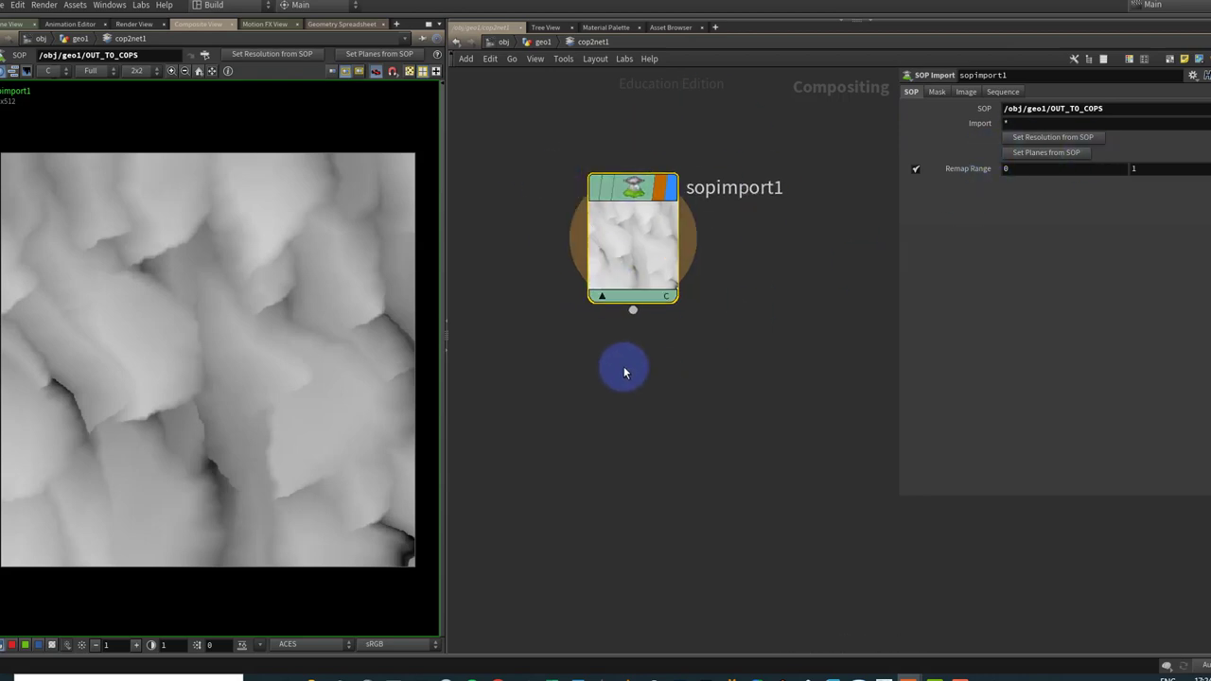
pyautogui.moveTo(600, 357); pyautogui.dragTo(662, 339, button='middle')
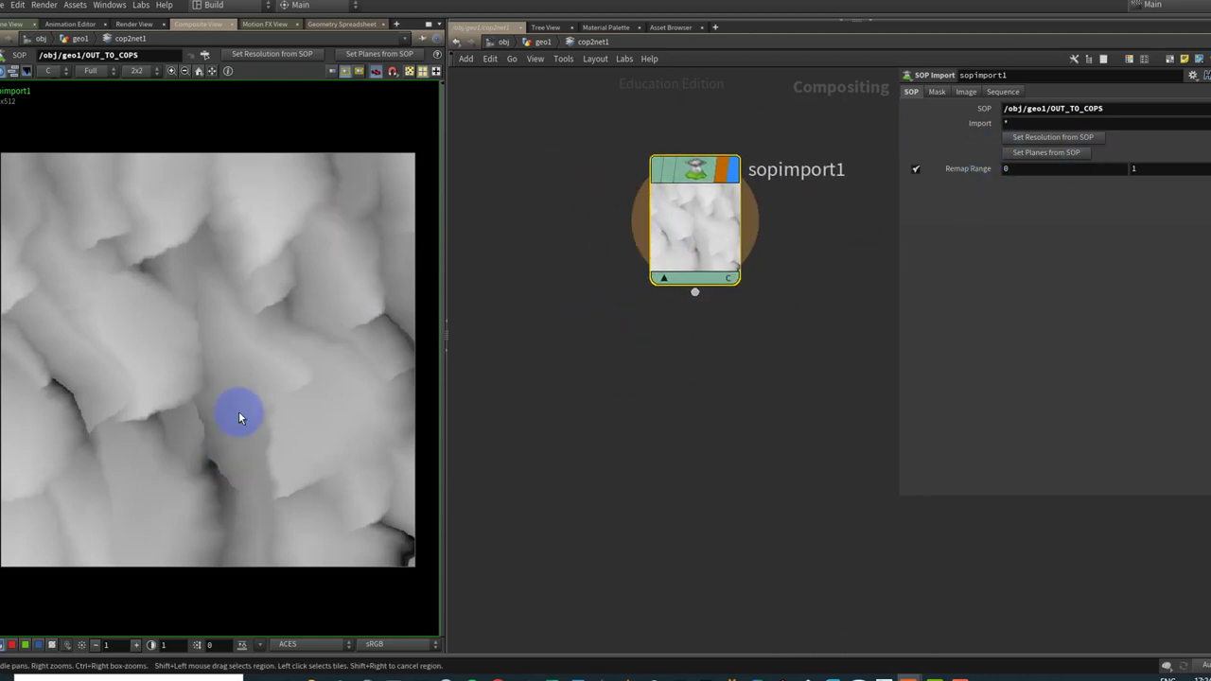
pyautogui.moveTo(793, 379); pyautogui.dragTo(685, 336, button='middle')
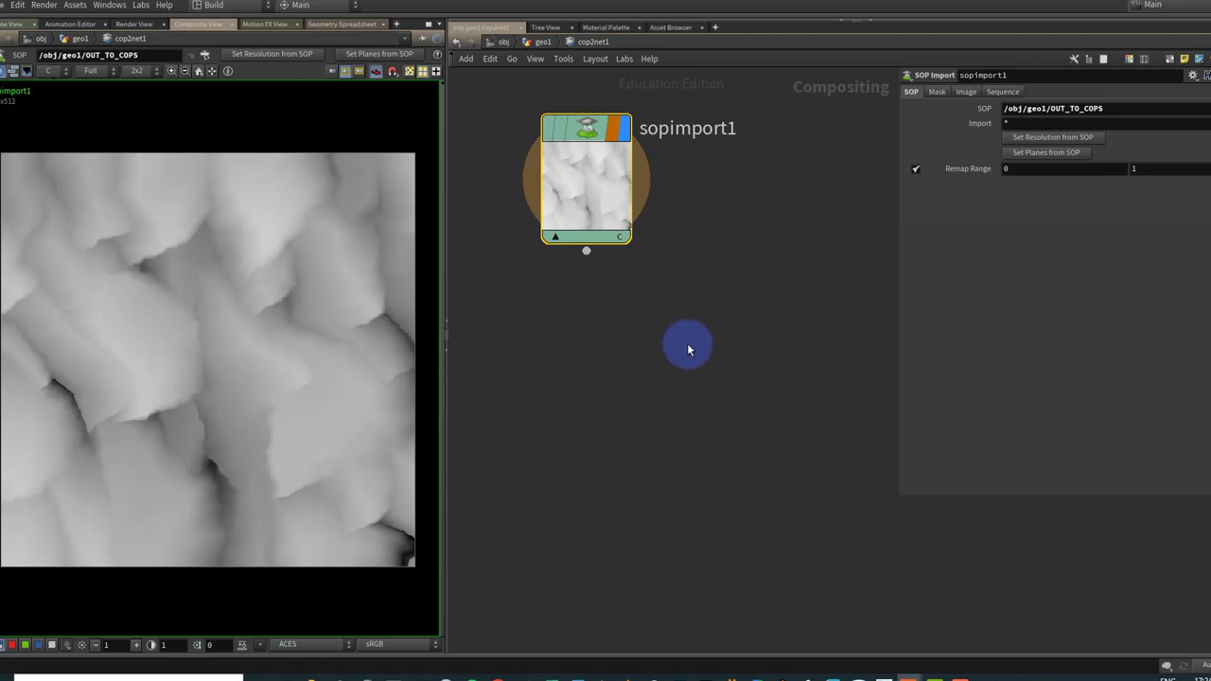
# Add a Levels node below sopimport1, fed by its output.
pyautogui.press('Tab')
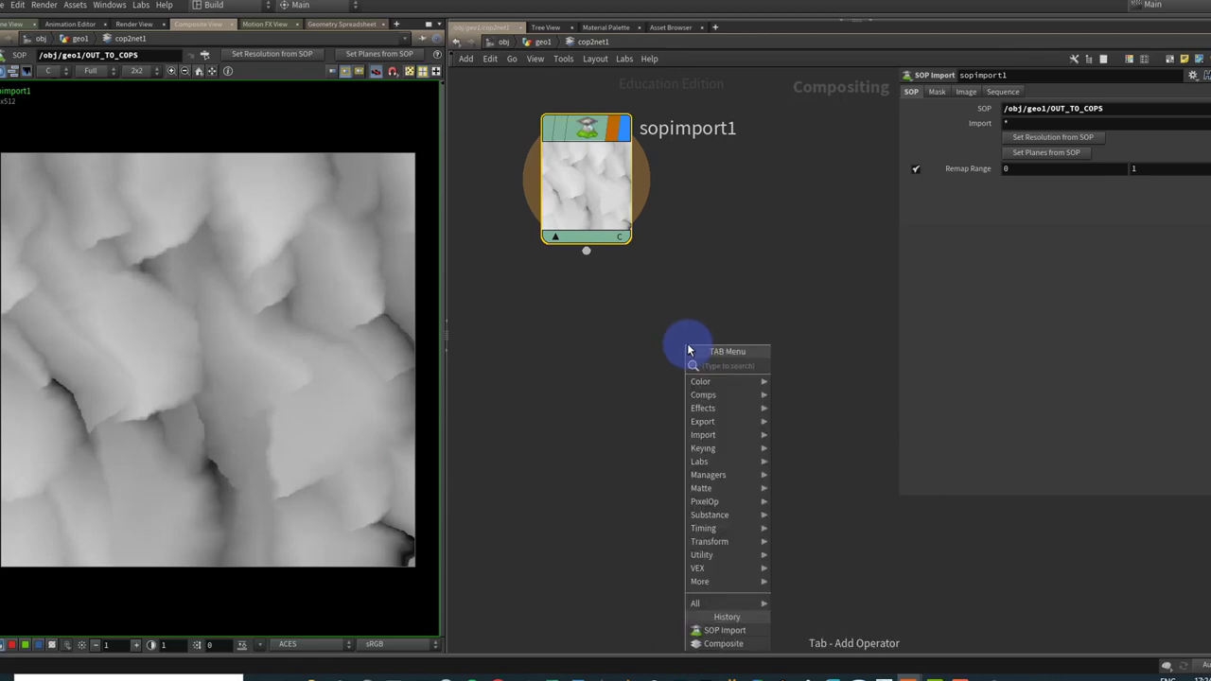
pyautogui.press('Escape')
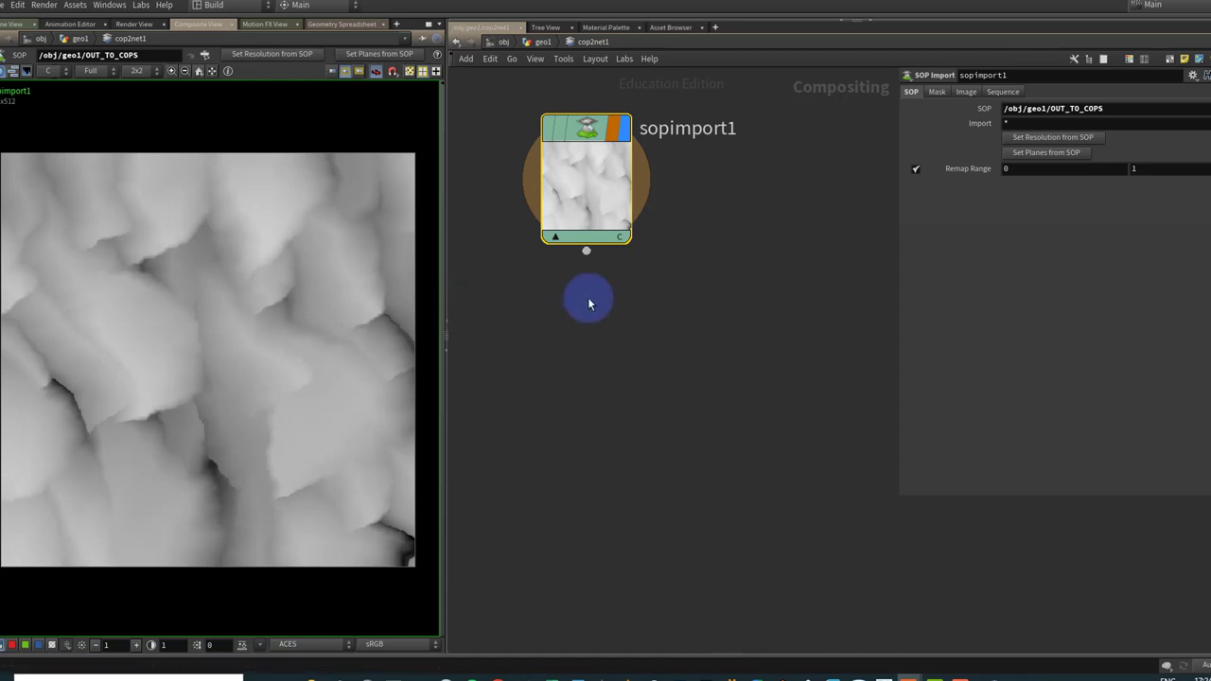
pyautogui.click(584, 297)
pyautogui.press('Tab')
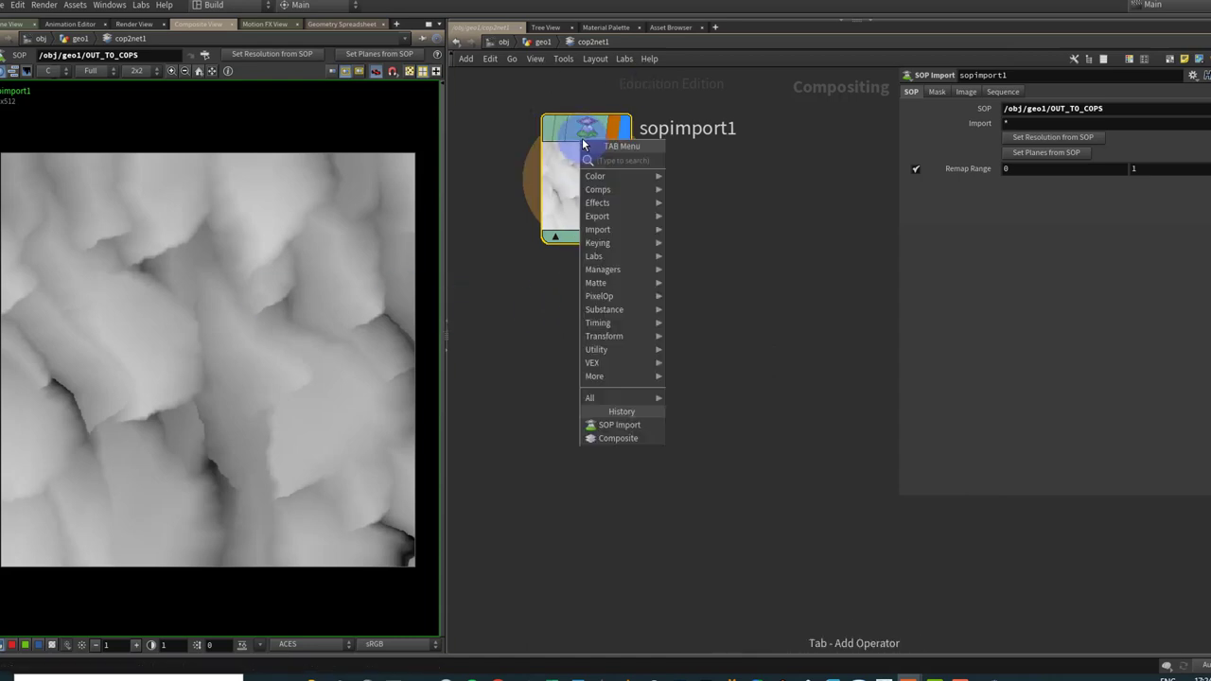
pyautogui.write('level')
pyautogui.press('Return')
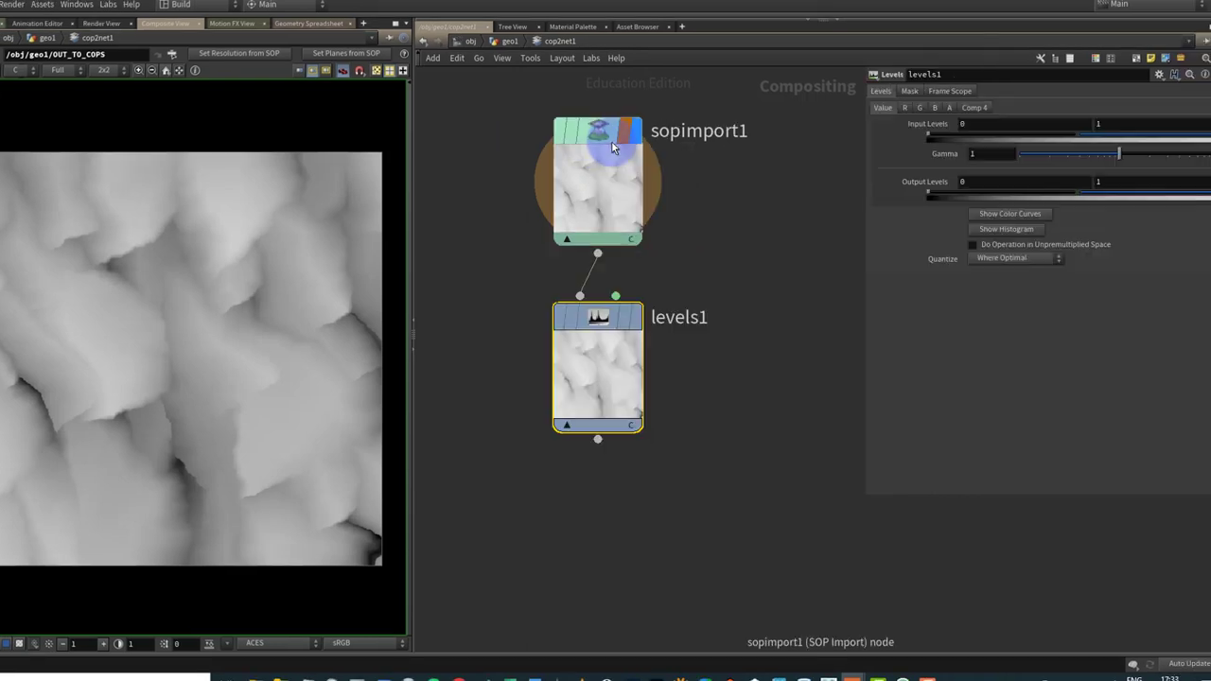
# Display levels1 and set its input levels to 0.256 and 0.822.
pyautogui.click(635, 322)
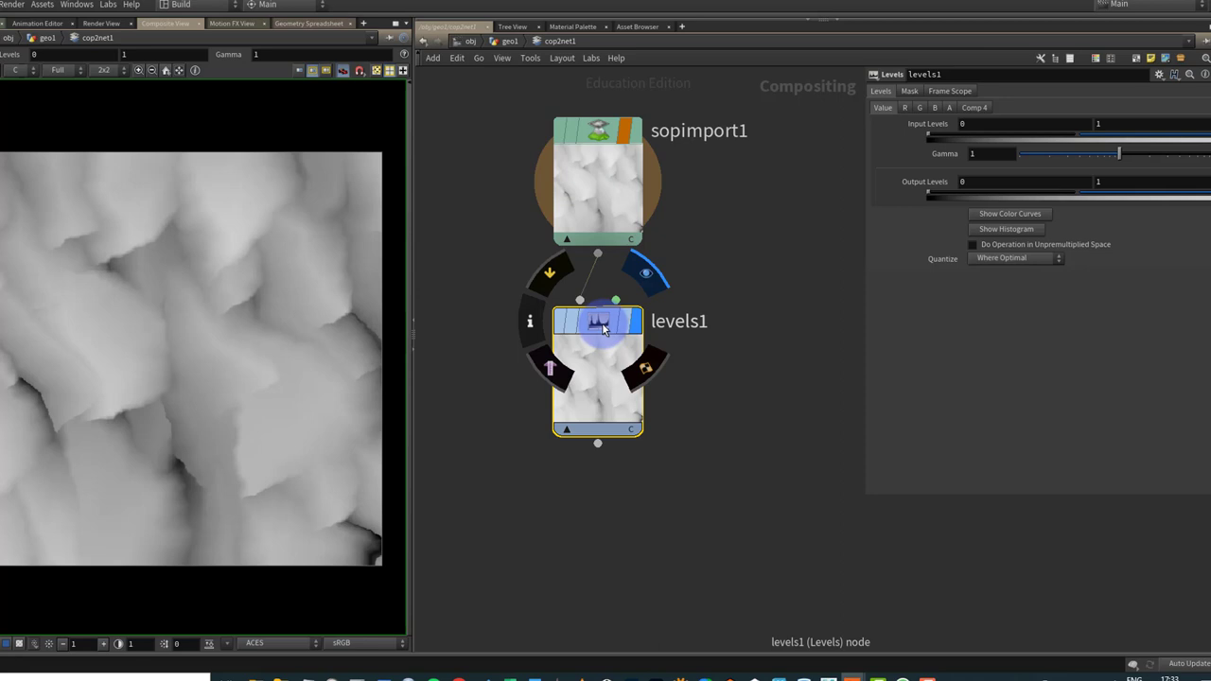
pyautogui.moveTo(925, 135); pyautogui.dragTo(965, 139)
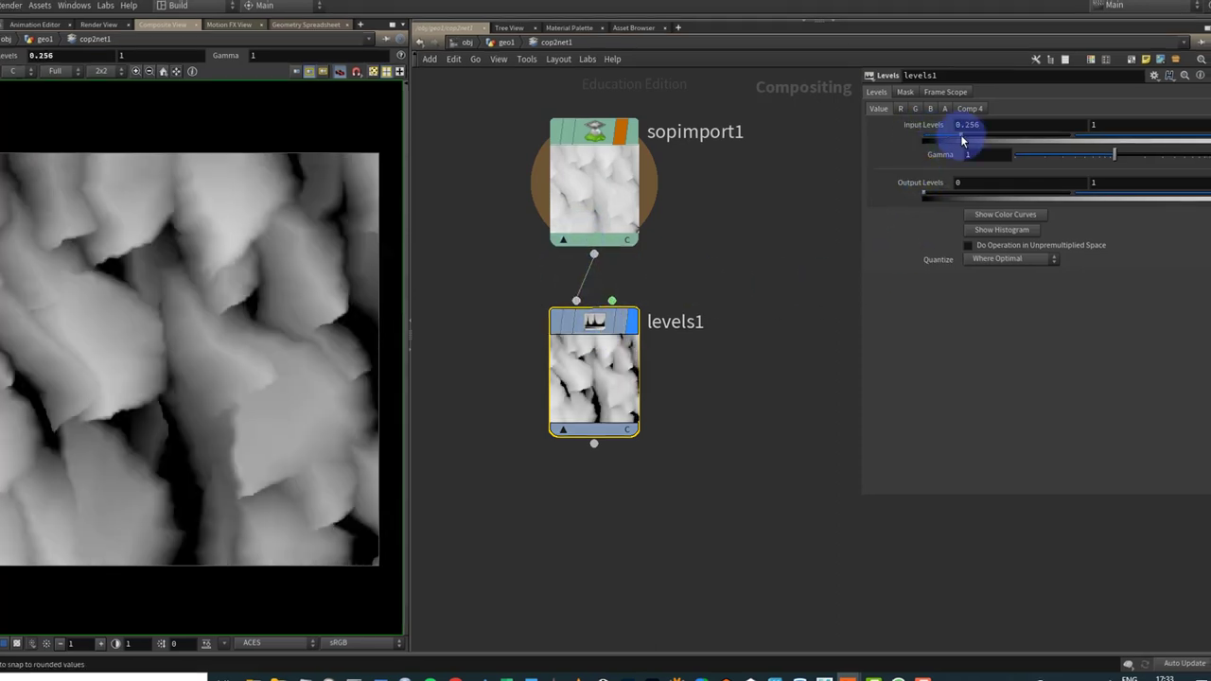
pyautogui.moveTo(1204, 138); pyautogui.dragTo(1187, 139)
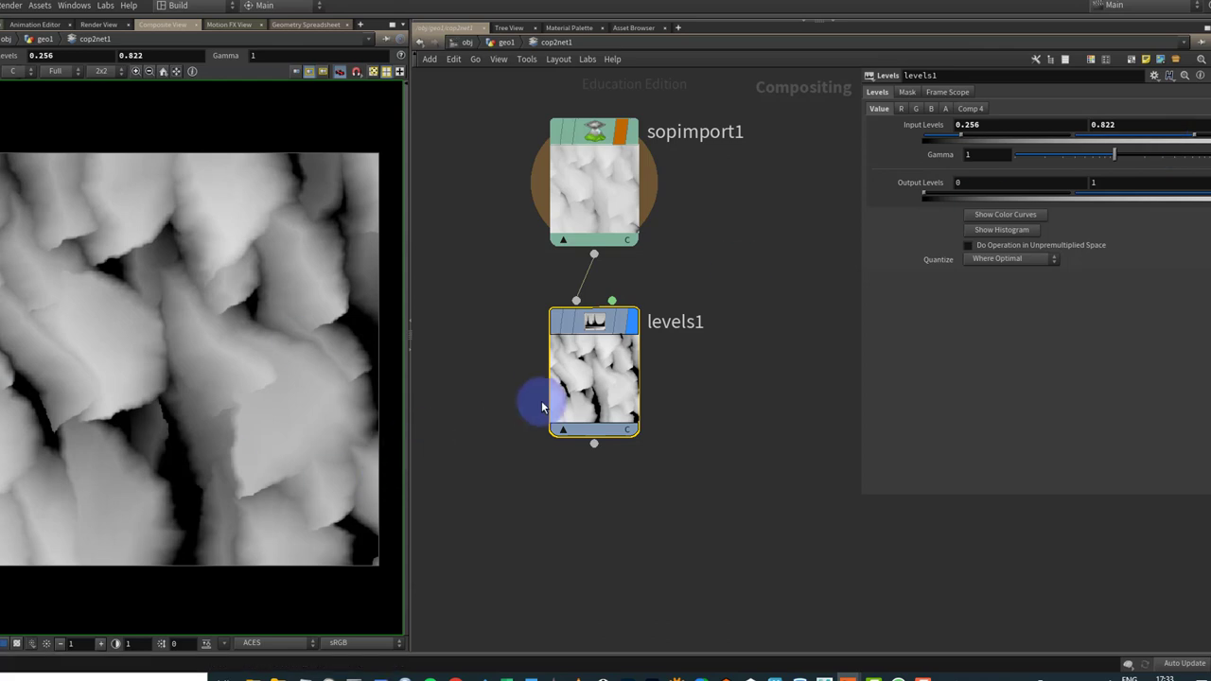
# Attach a displayed Blur node below levels1 and set its size to 20.7 pixels.
pyautogui.press('Tab')
pyautogui.write('blu')
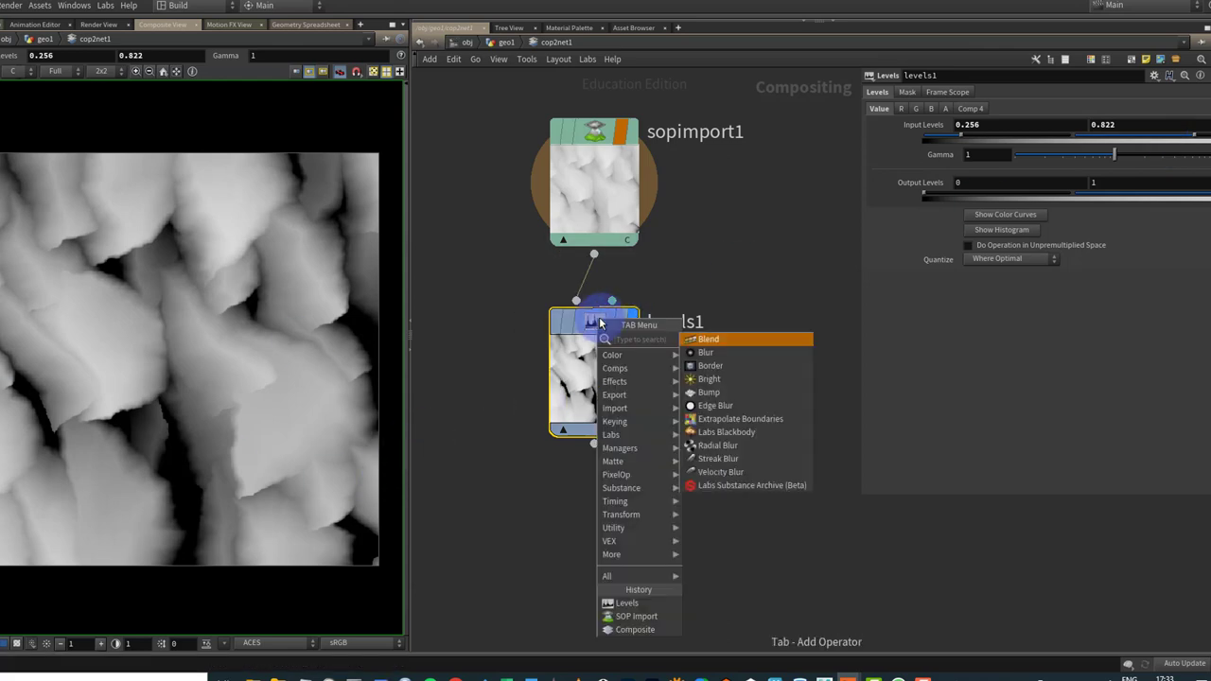
pyautogui.press('Return')
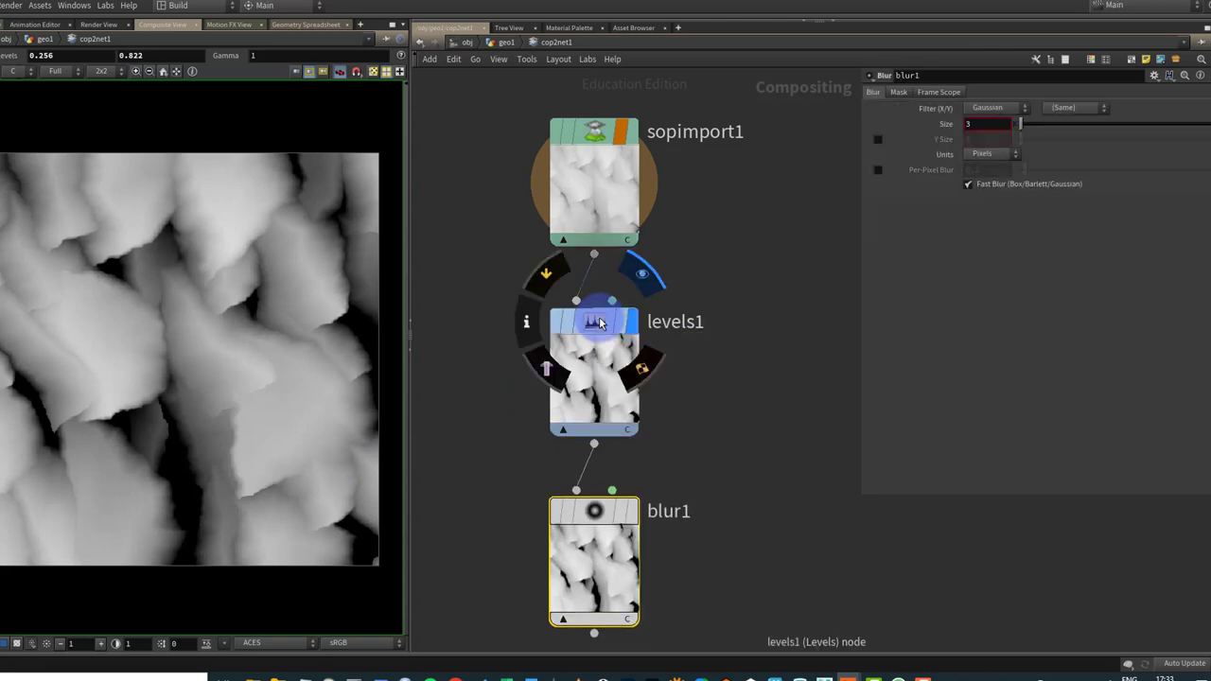
pyautogui.moveTo(1020, 124); pyautogui.dragTo(1056, 126)
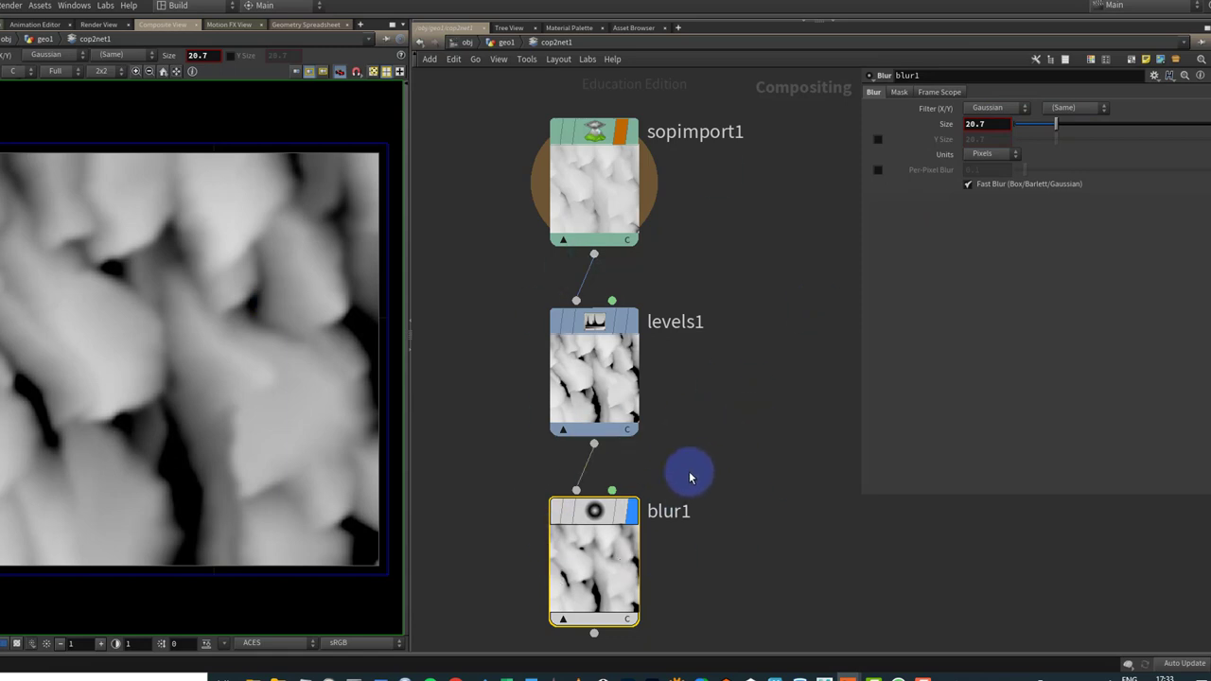
# Add a displayed Null node below blur1, fed by its output, and rename it COPOUT.
pyautogui.moveTo(695, 419); pyautogui.dragTo(630, 327, button='middle')
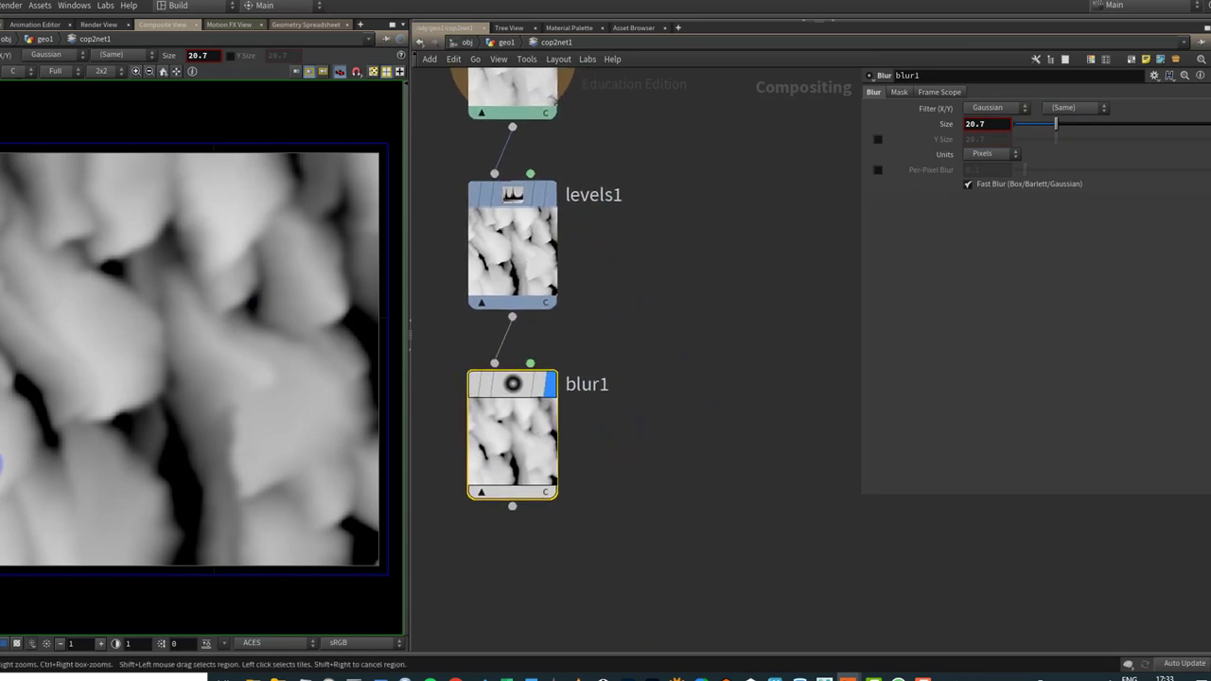
pyautogui.moveTo(565, 552); pyautogui.dragTo(569, 478, button='middle')
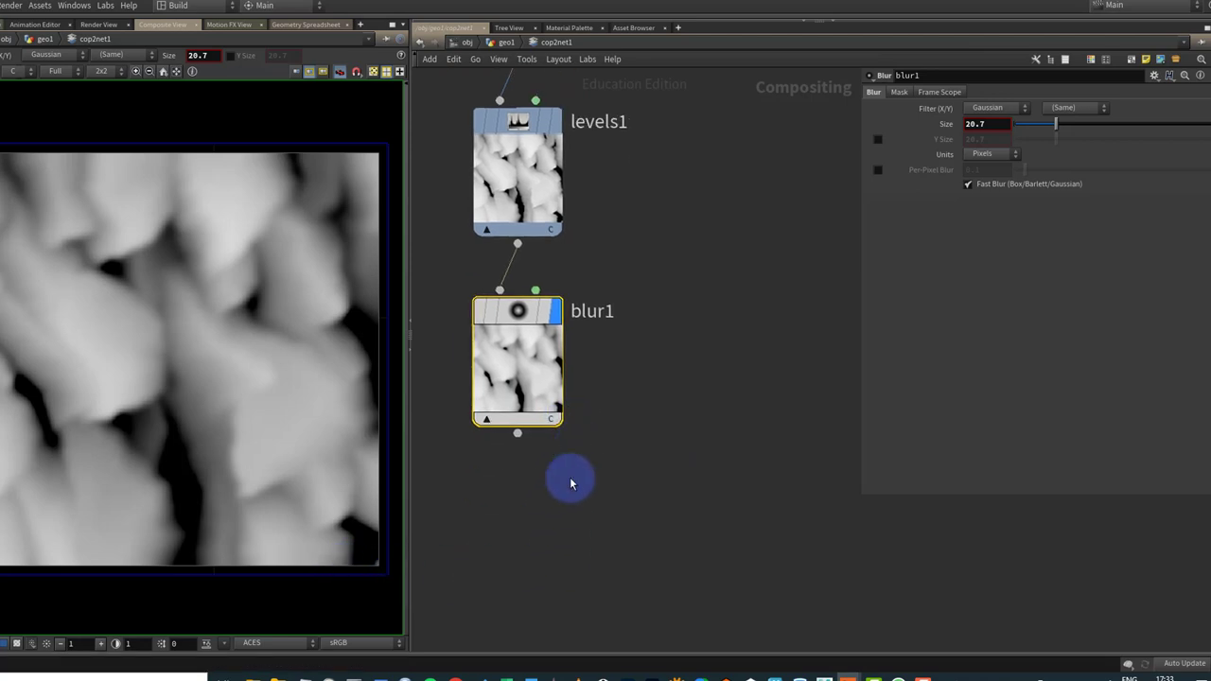
pyautogui.click(528, 494)
pyautogui.press('Tab')
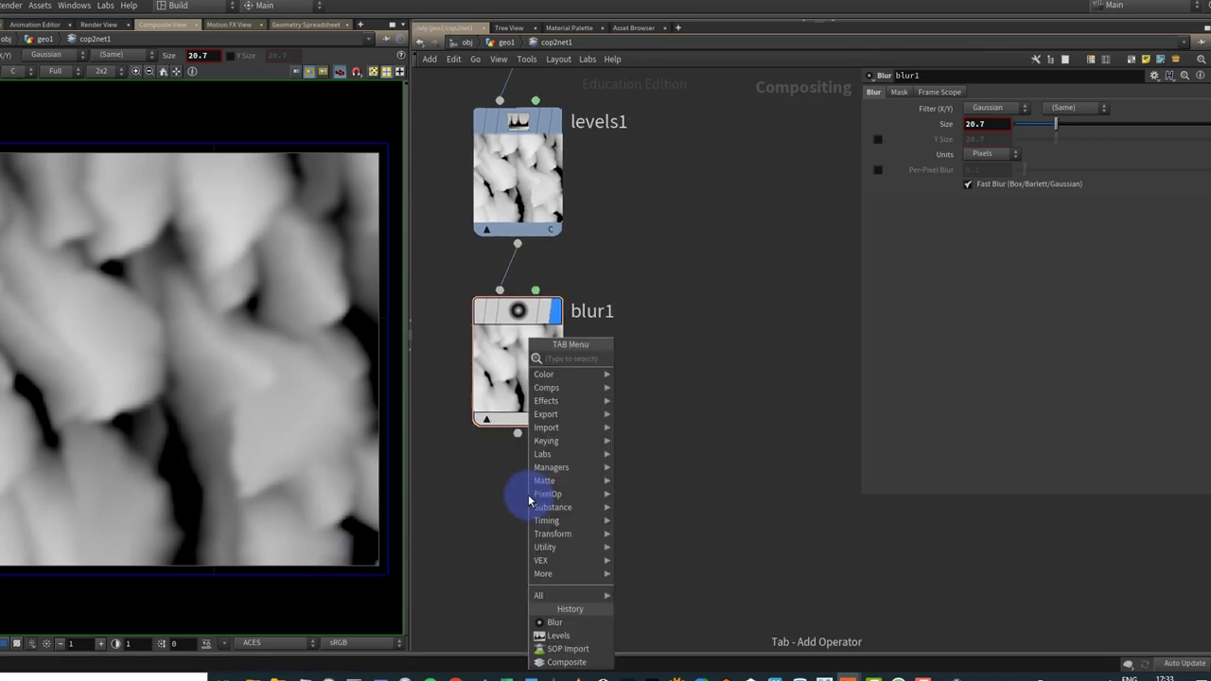
pyautogui.press('Escape')
pyautogui.click(528, 501)
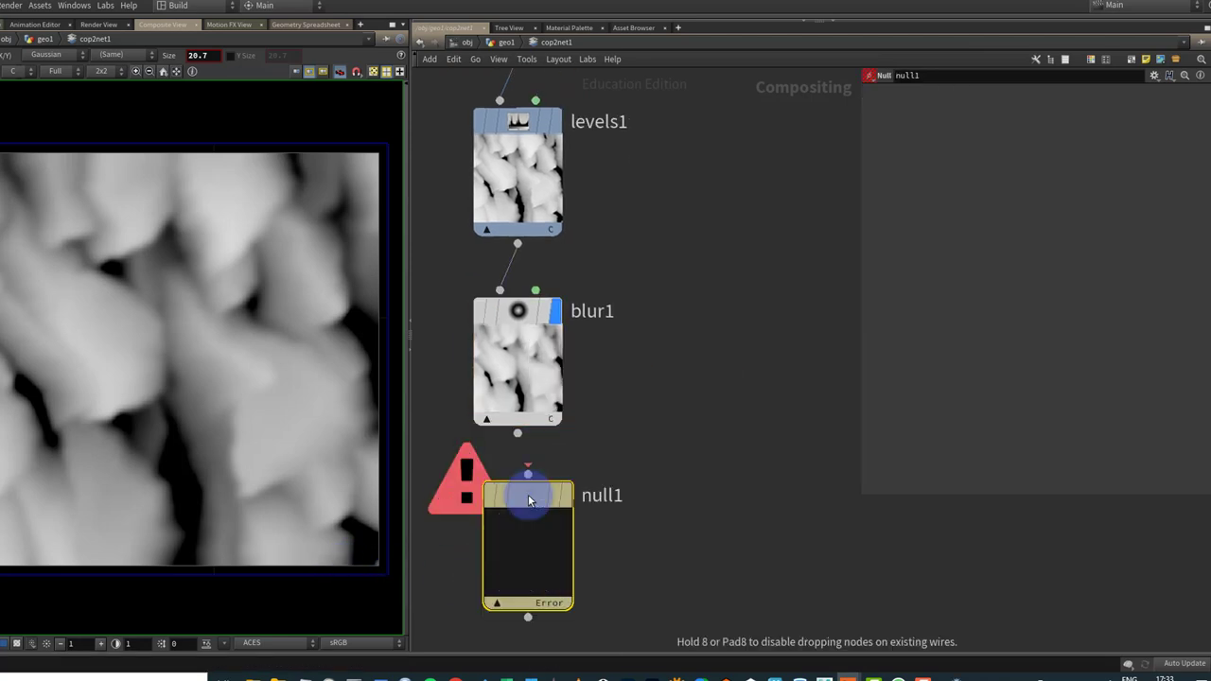
pyautogui.moveTo(529, 501); pyautogui.dragTo(510, 532)
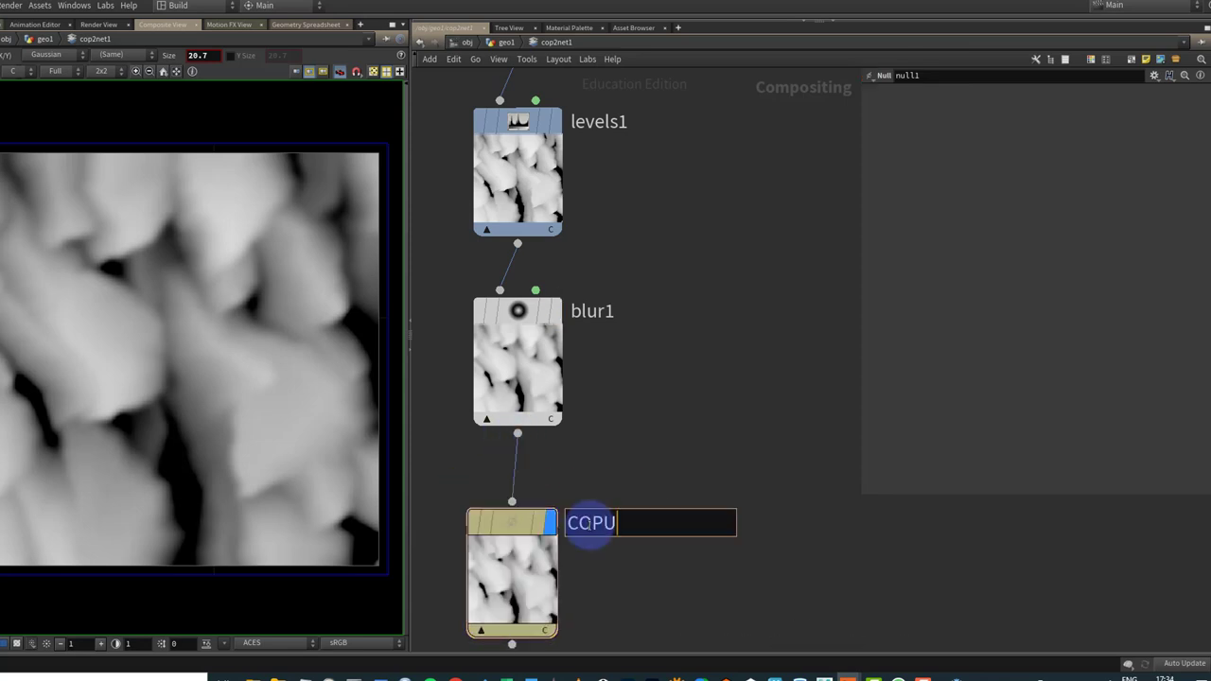
pyautogui.write('OUT')
pyautogui.press('Return')
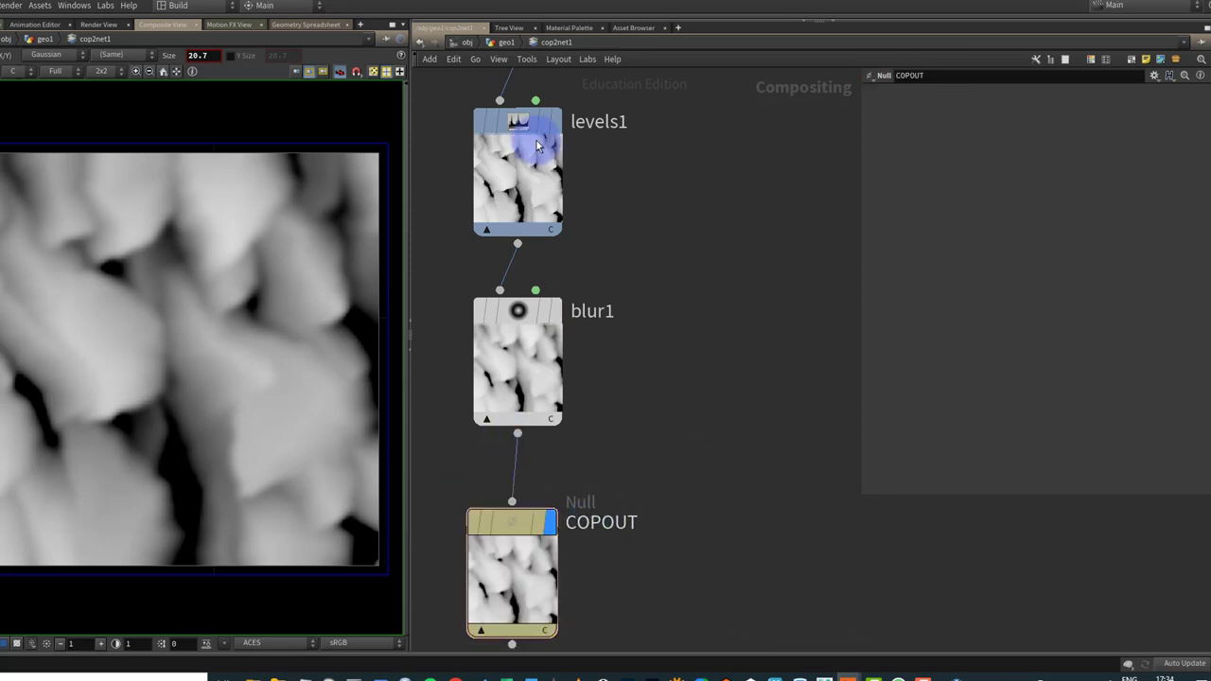
# Return to the geo1 network and its 3D scene view, moving cop2net1 further away from the main node chain.
pyautogui.click(507, 42)
pyautogui.moveTo(673, 518); pyautogui.dragTo(623, 480, button='middle')
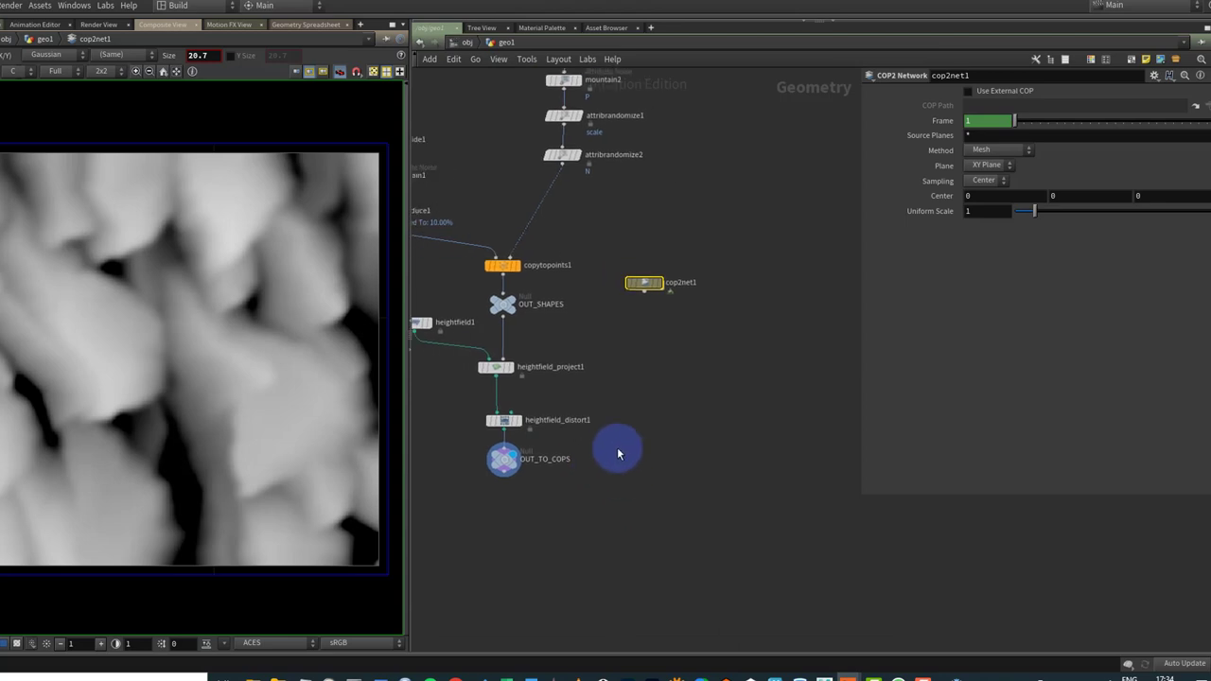
pyautogui.moveTo(649, 283); pyautogui.dragTo(681, 288)
pyautogui.click(625, 431)
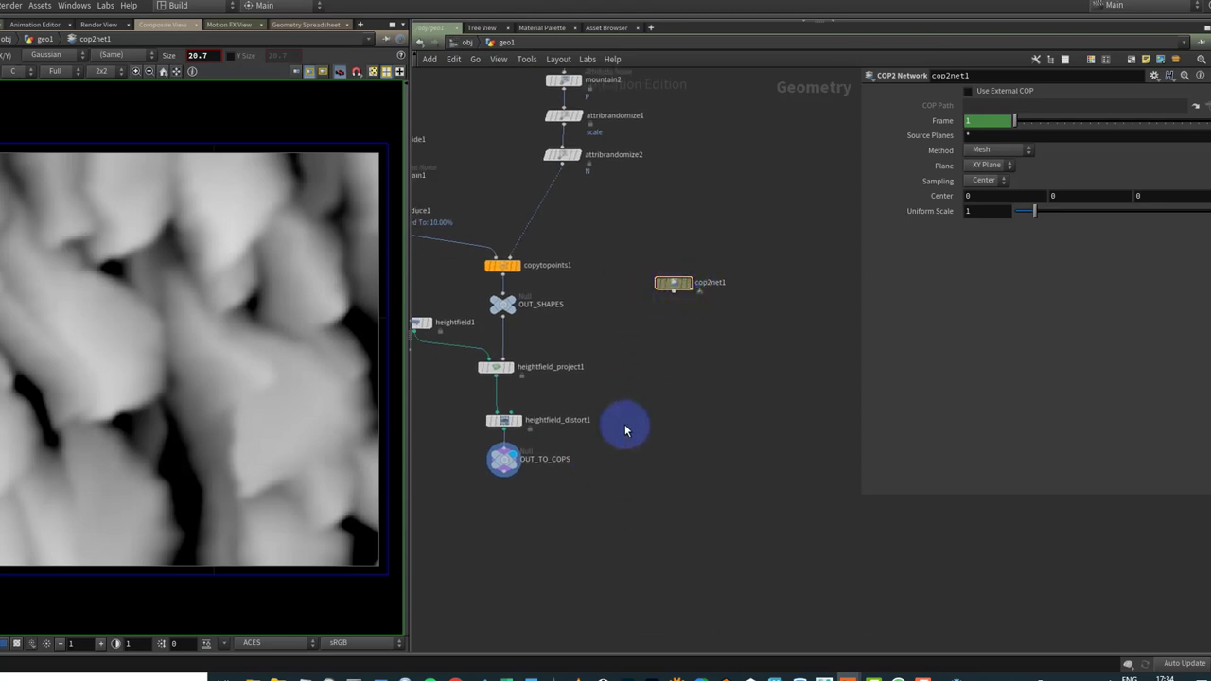
pyautogui.click(3, 25)
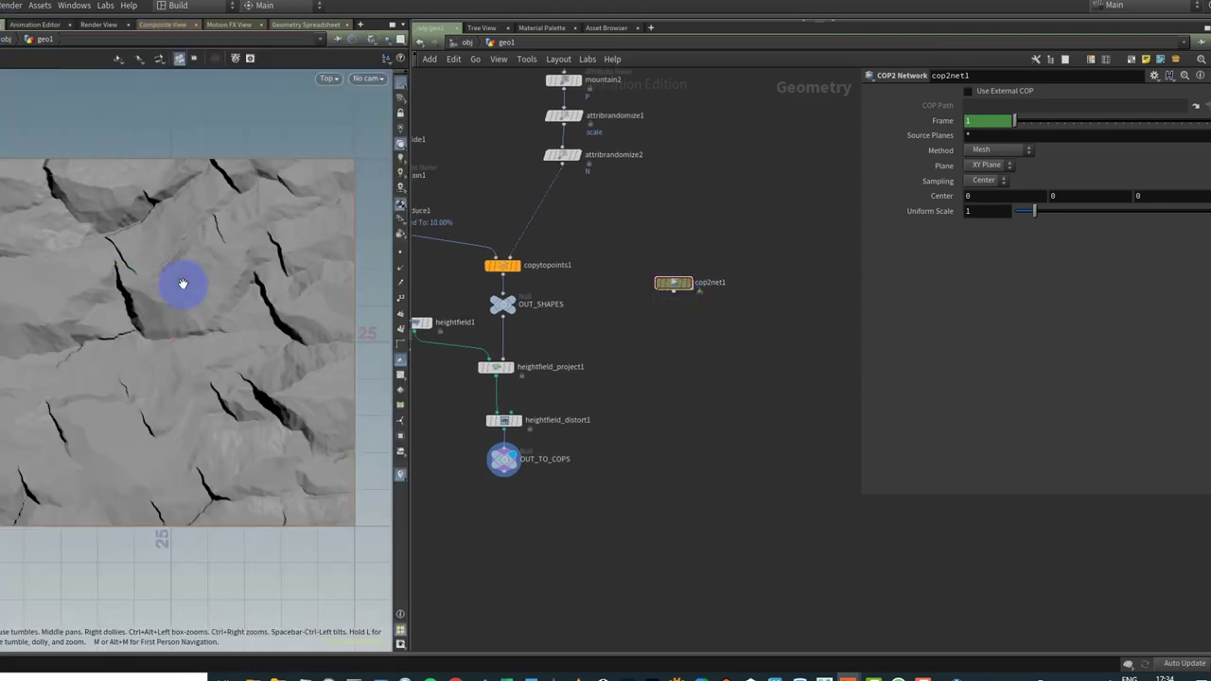
# Place a HeightField File node beside OUT_TO_COPS in the geo1 network.
pyautogui.press('Tab')
pyautogui.press('Escape')
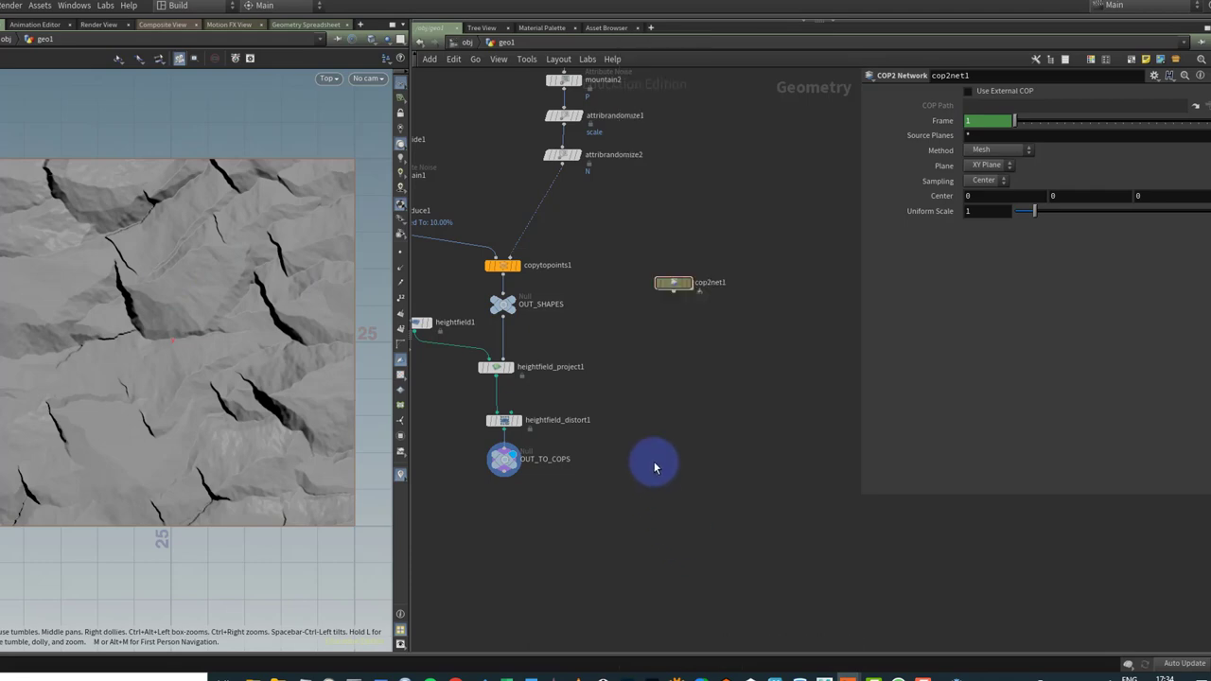
pyautogui.press('Tab')
pyautogui.write('heightfi')
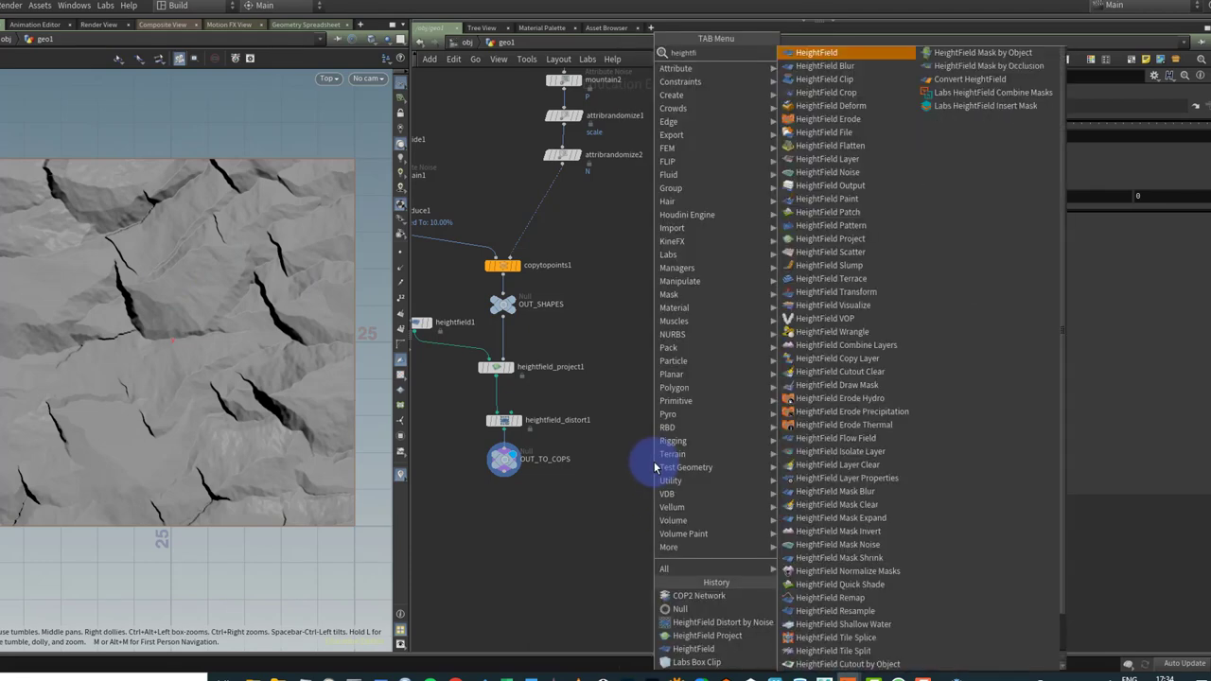
pyautogui.write('eld fi')
pyautogui.press('Return')
pyautogui.click(654, 466)
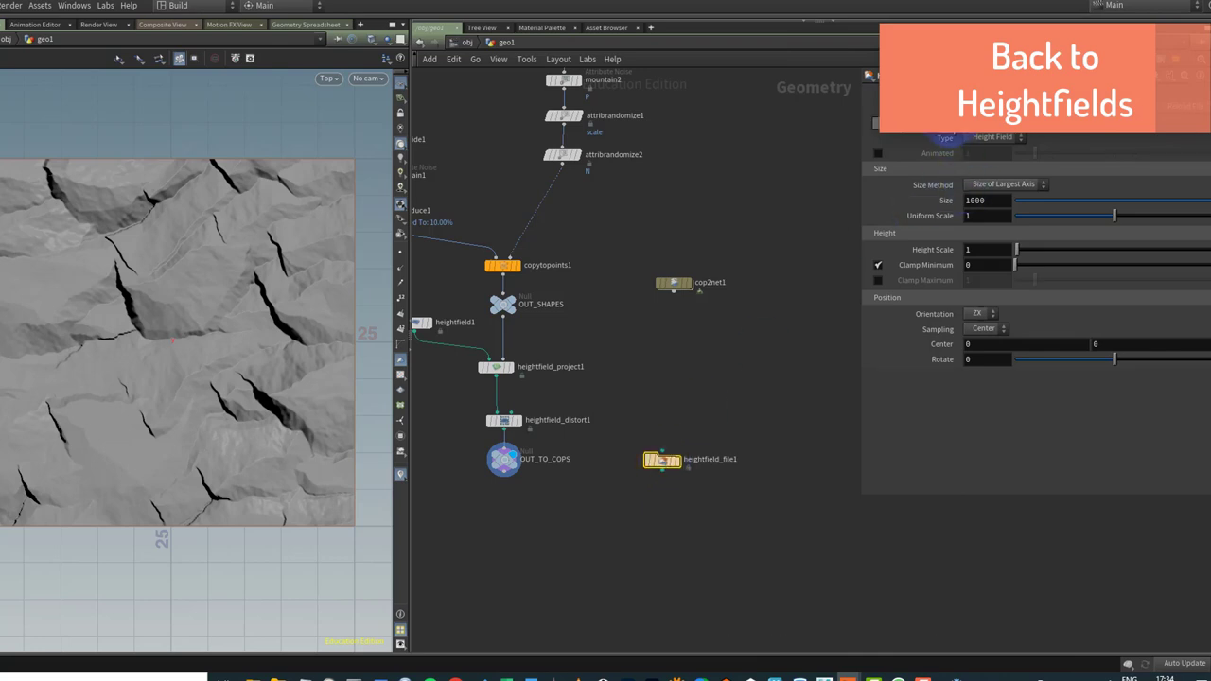
# Switch the HeightField File node's source to COP and point it to /obj/geo1/cop2net1/COPOUT.
pyautogui.click(1032, 112)
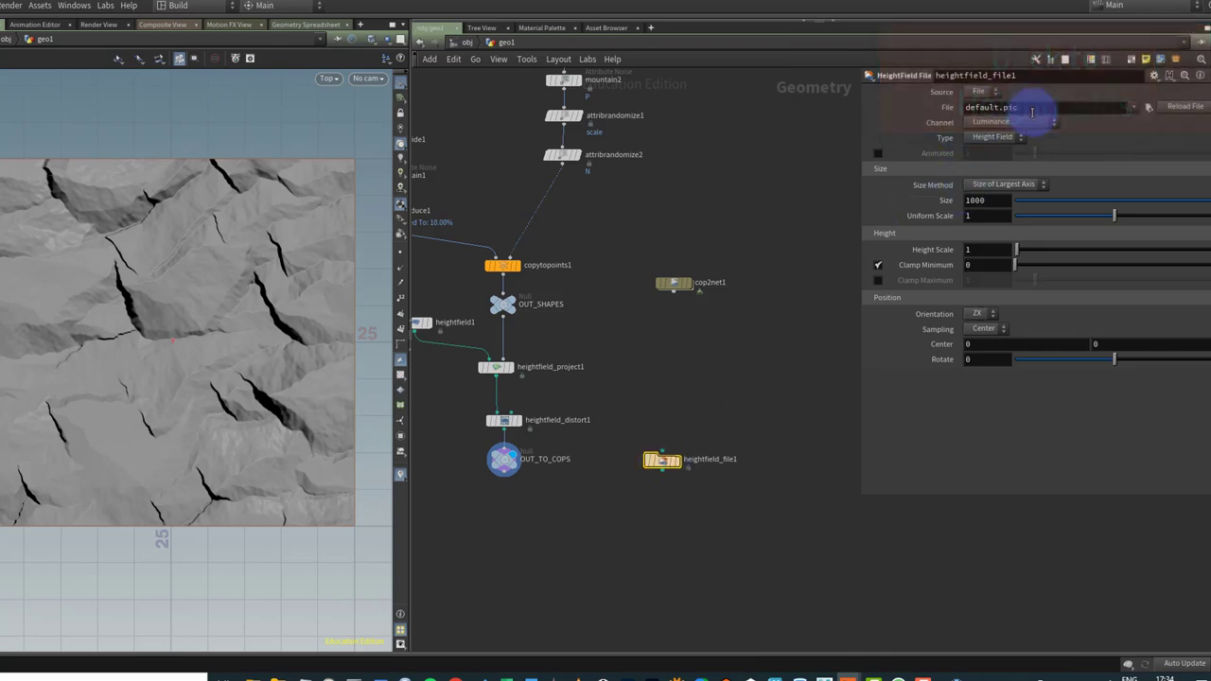
pyautogui.click(977, 110)
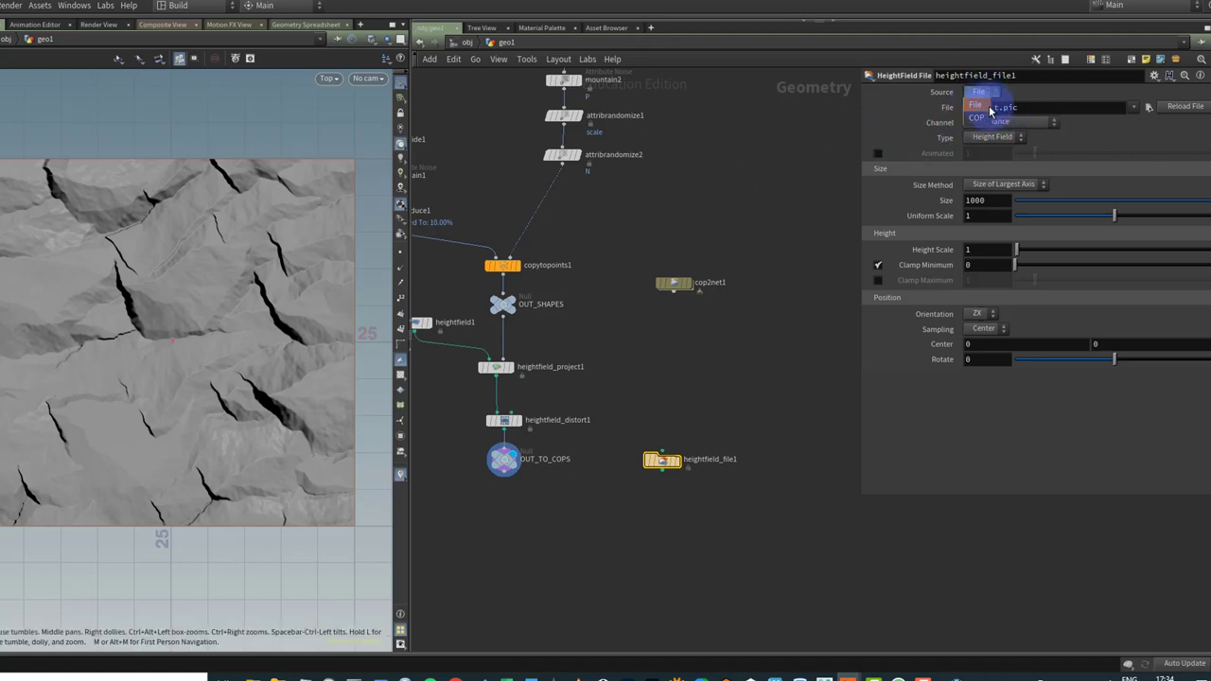
pyautogui.click(986, 103)
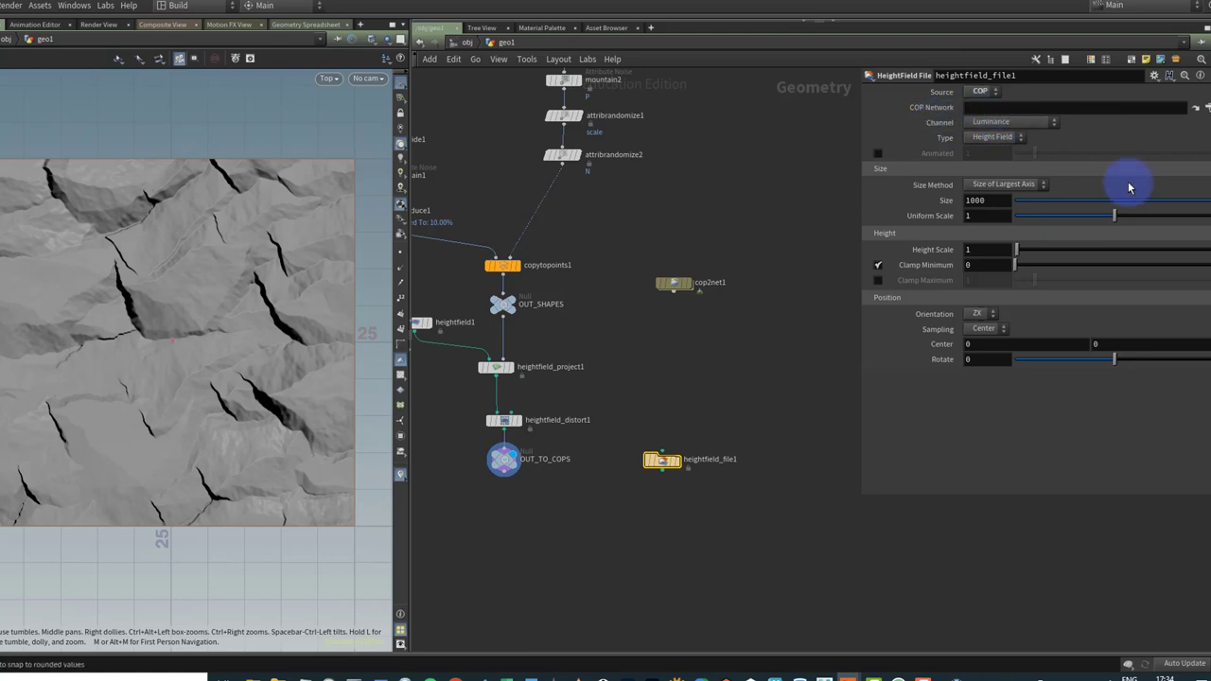
pyautogui.click(1207, 109)
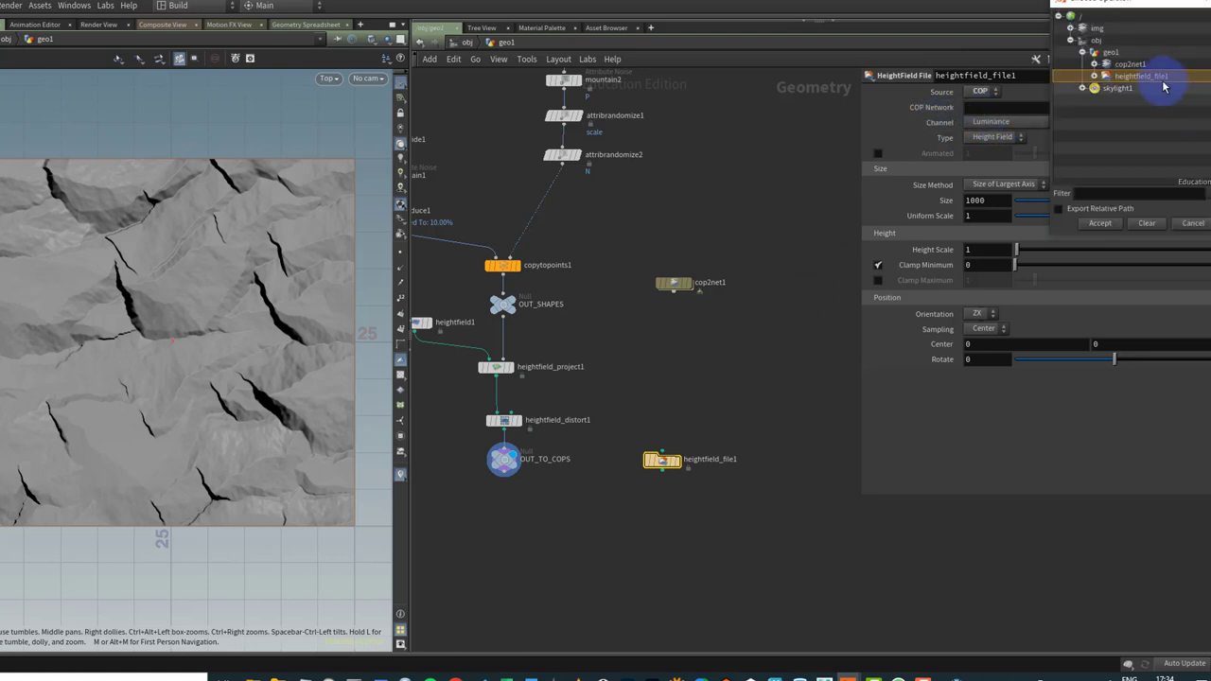
pyautogui.click(1093, 64)
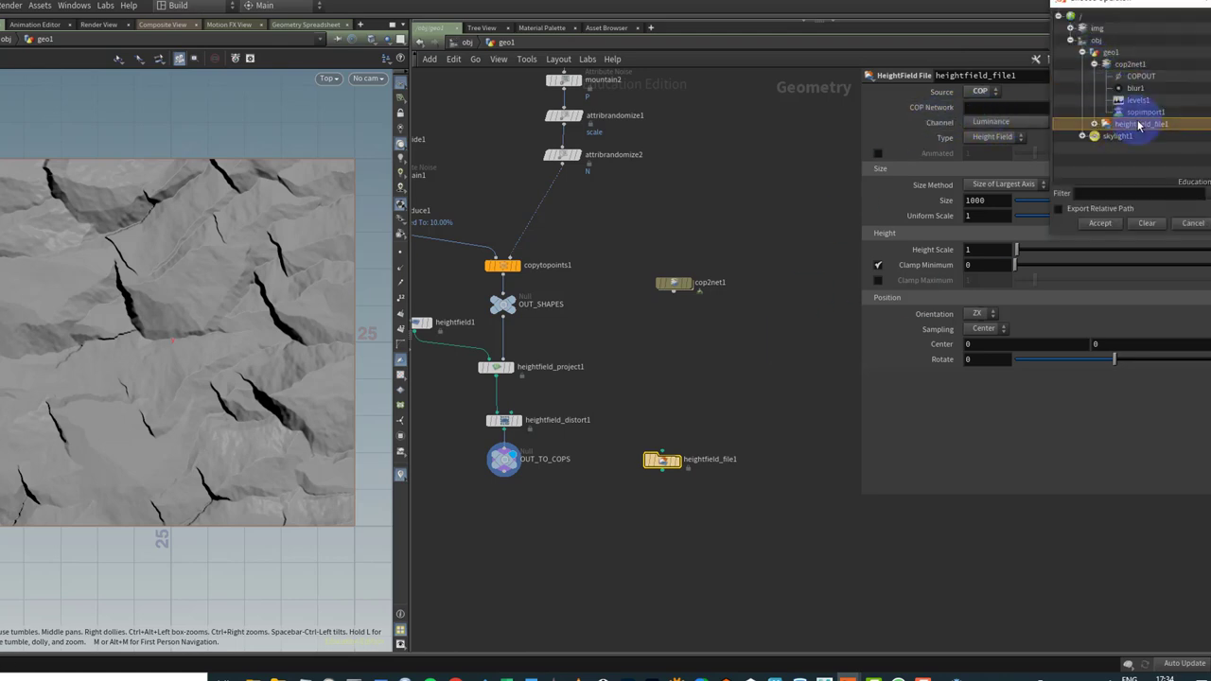
pyautogui.click(1142, 77)
pyautogui.click(1105, 225)
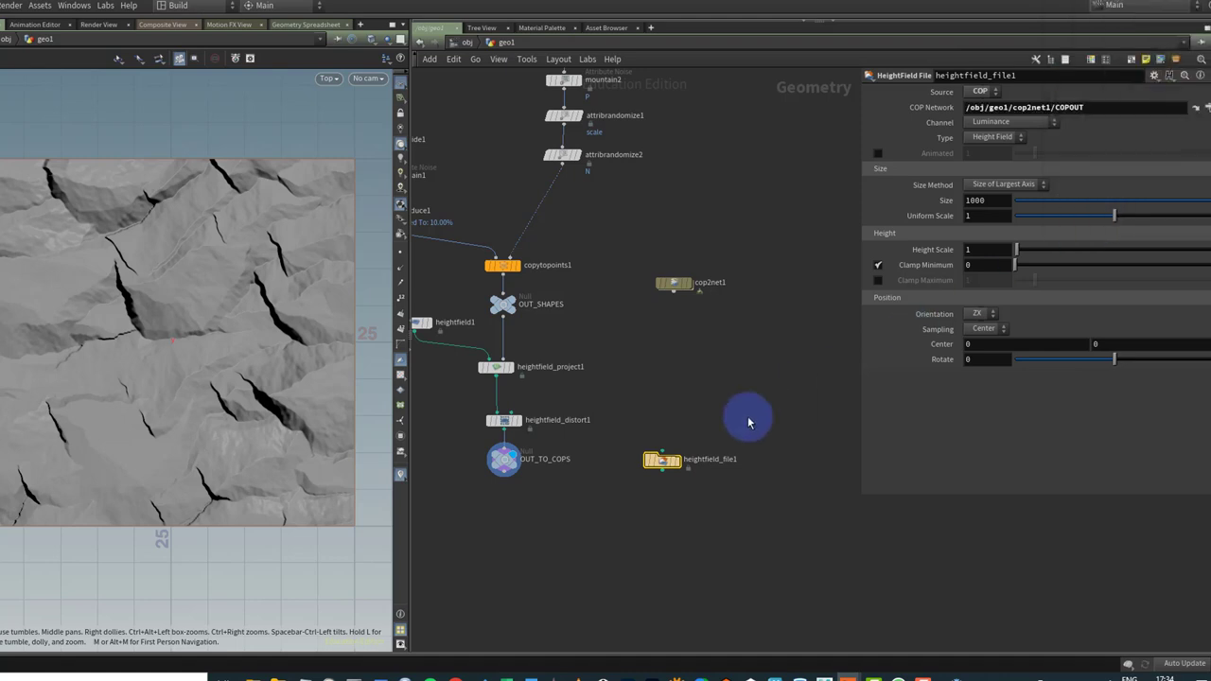
# Display heightfield_file1 in the perspective view and set its height scale to 200.
pyautogui.click(662, 460)
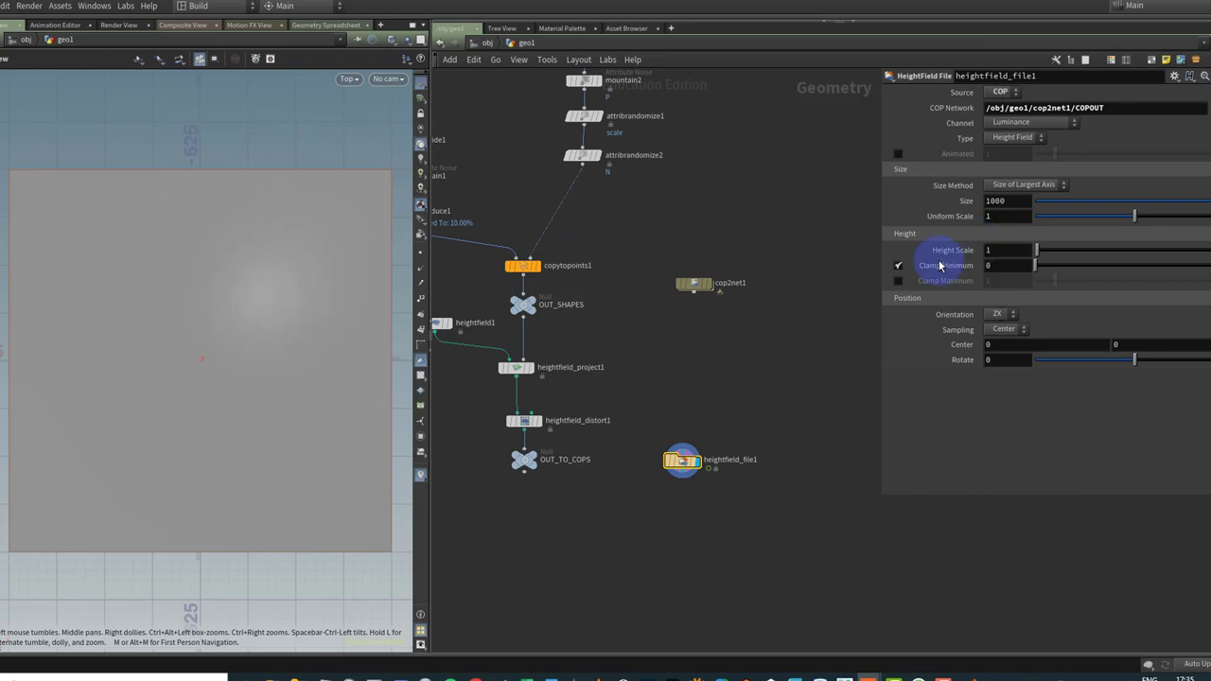
pyautogui.hotkey('space', '1')
pyautogui.hotkey('space', 'g')
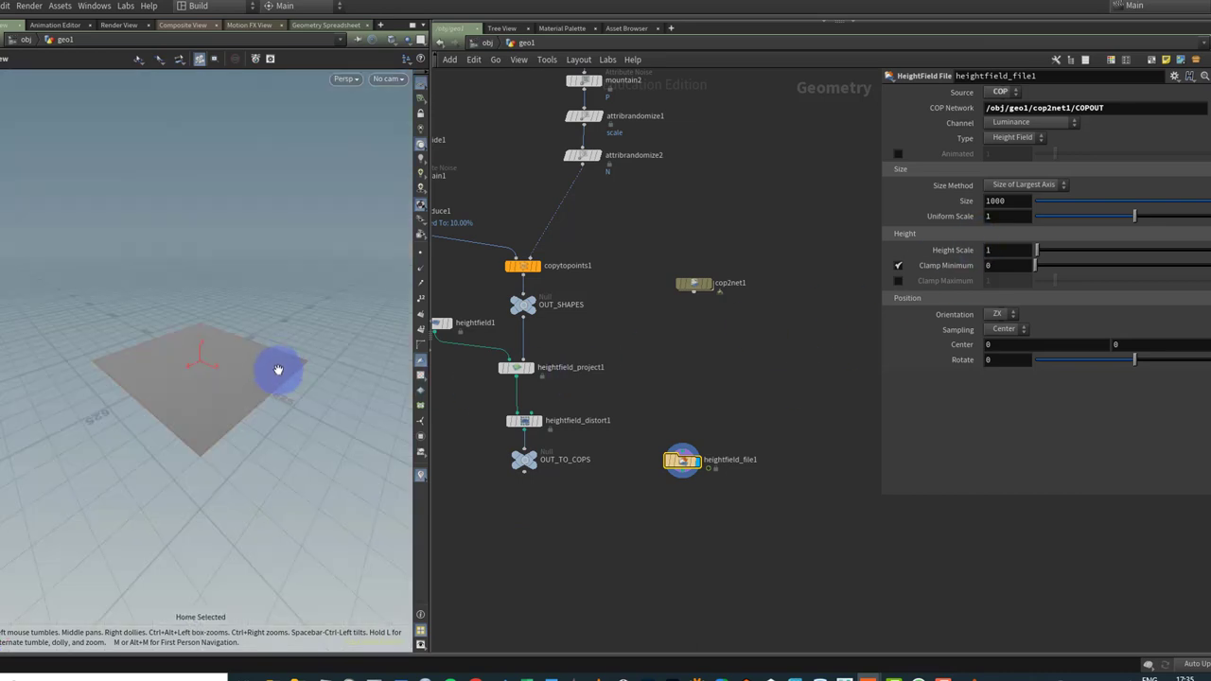
pyautogui.scroll(4, 278, 369)
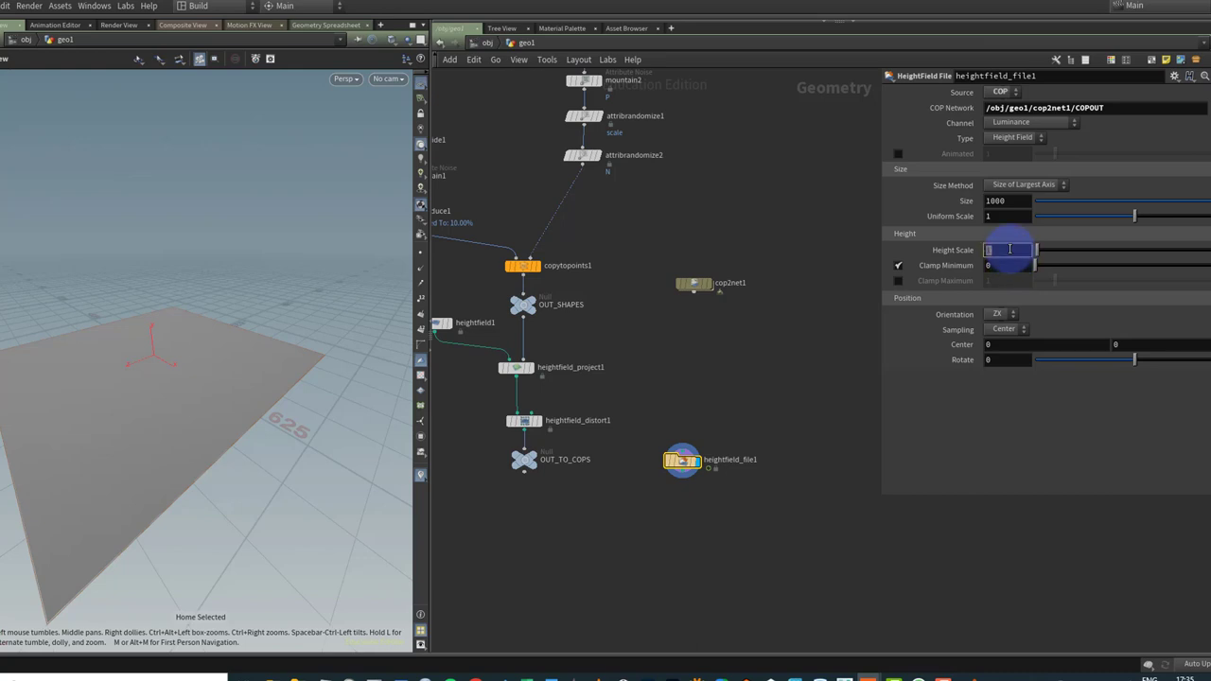
pyautogui.write('200')
pyautogui.press('Return')
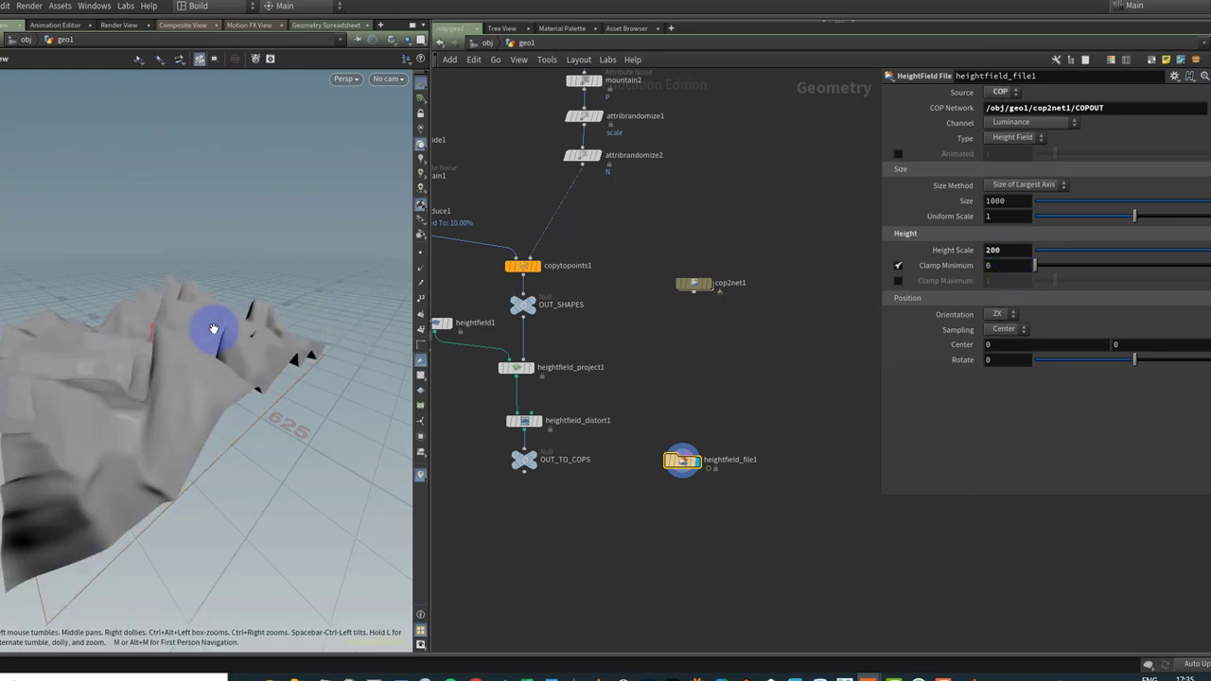
# Inspect the terrain from several angles and reduce heightfield_file1's height scale to 100.
pyautogui.moveTo(216, 332); pyautogui.dragTo(274, 378)
pyautogui.scroll(3, 275, 378)
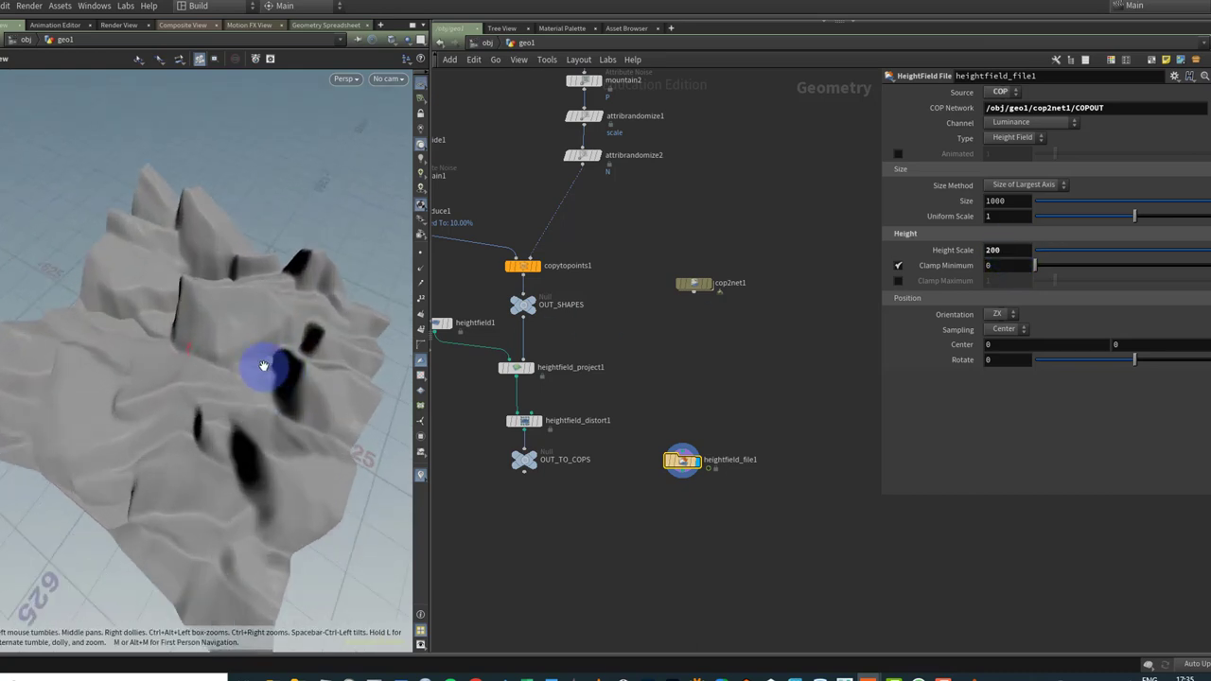
pyautogui.moveTo(136, 309); pyautogui.dragTo(236, 332)
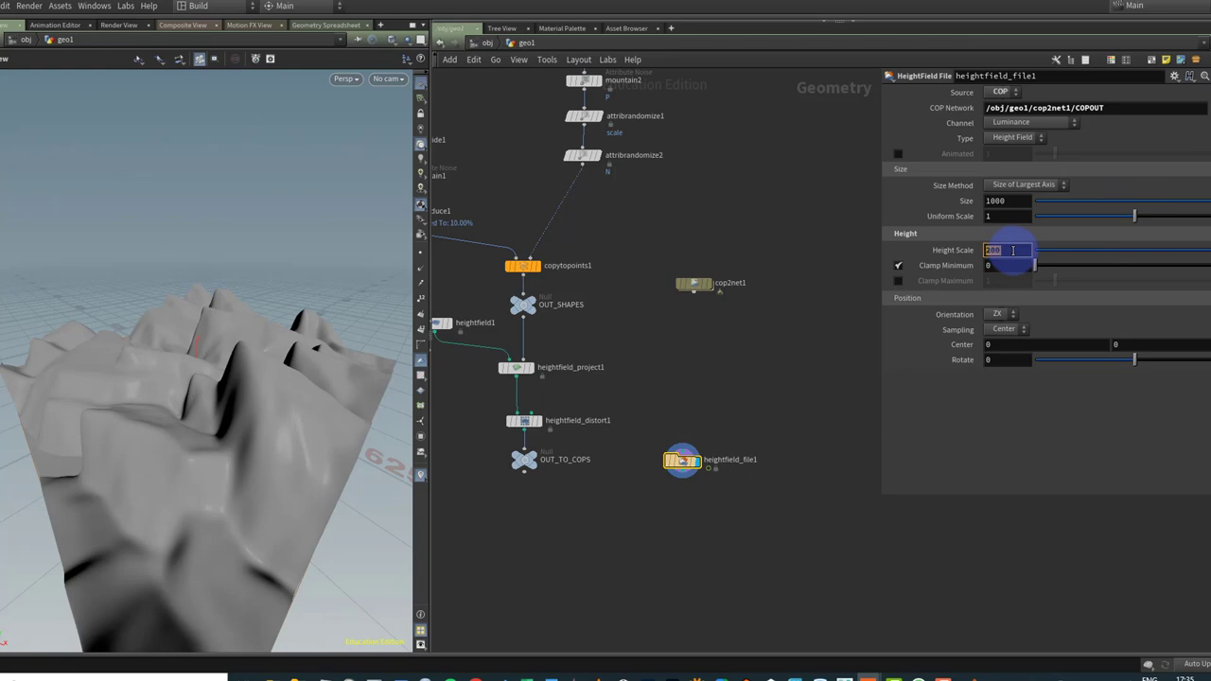
pyautogui.press('Return')
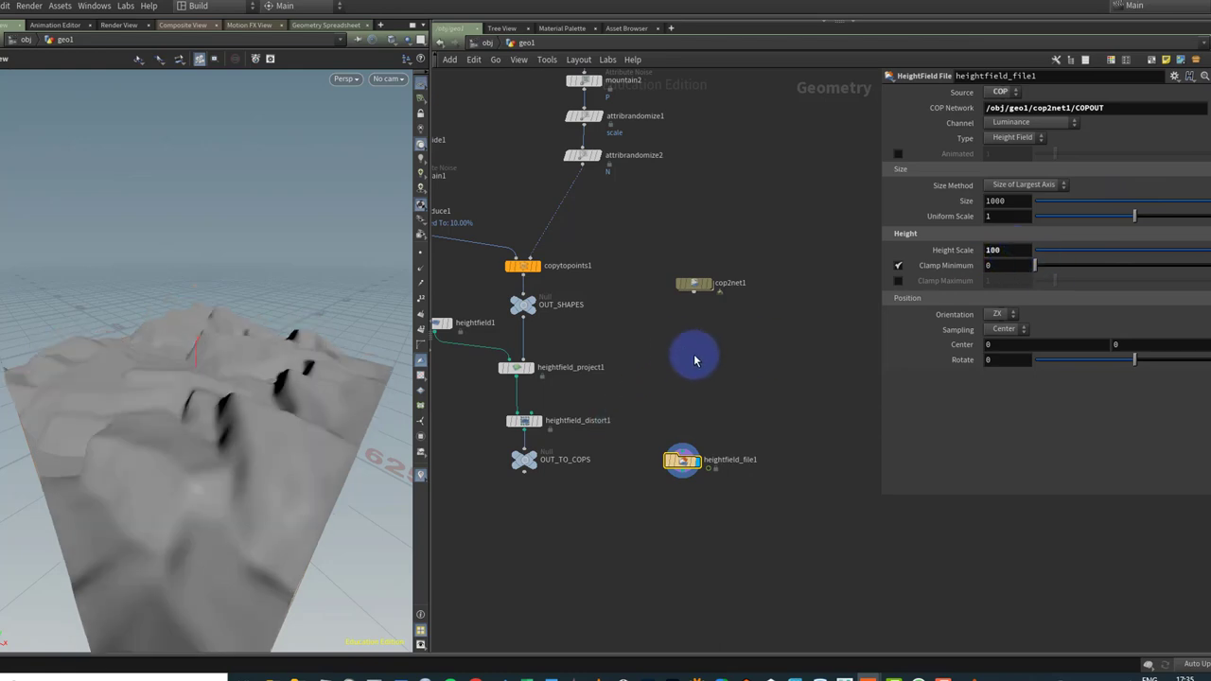
# Reopen cop2net1 and lower the minimum input level of levels1 to lighten the dark areas.
pyautogui.doubleClick(701, 292)
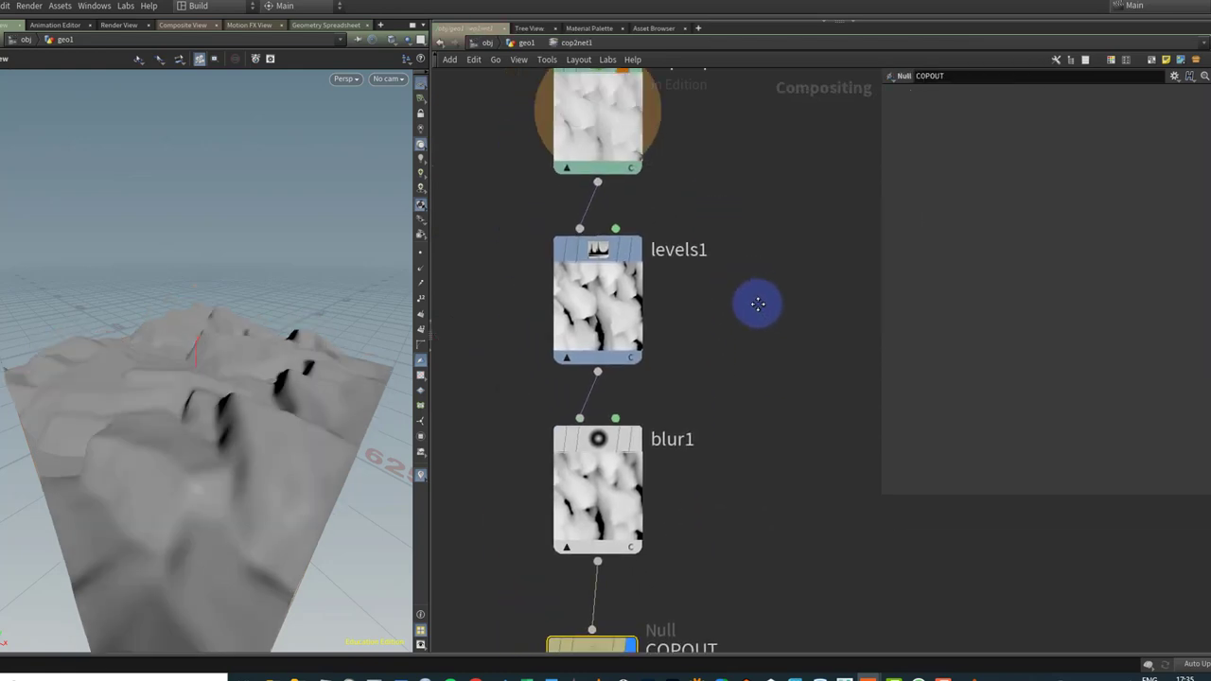
pyautogui.click(651, 283)
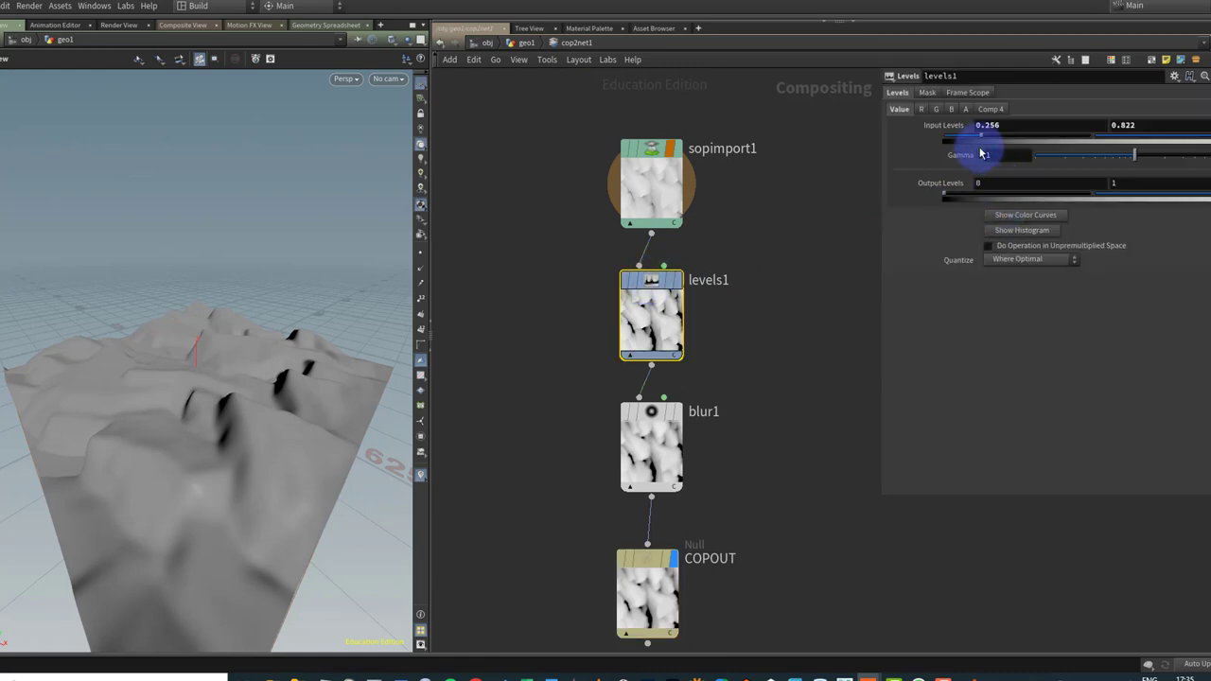
pyautogui.moveTo(961, 140); pyautogui.dragTo(987, 154)
# Set blur1's size to 4 pixels and return to the geo1 network.
pyautogui.click(668, 409)
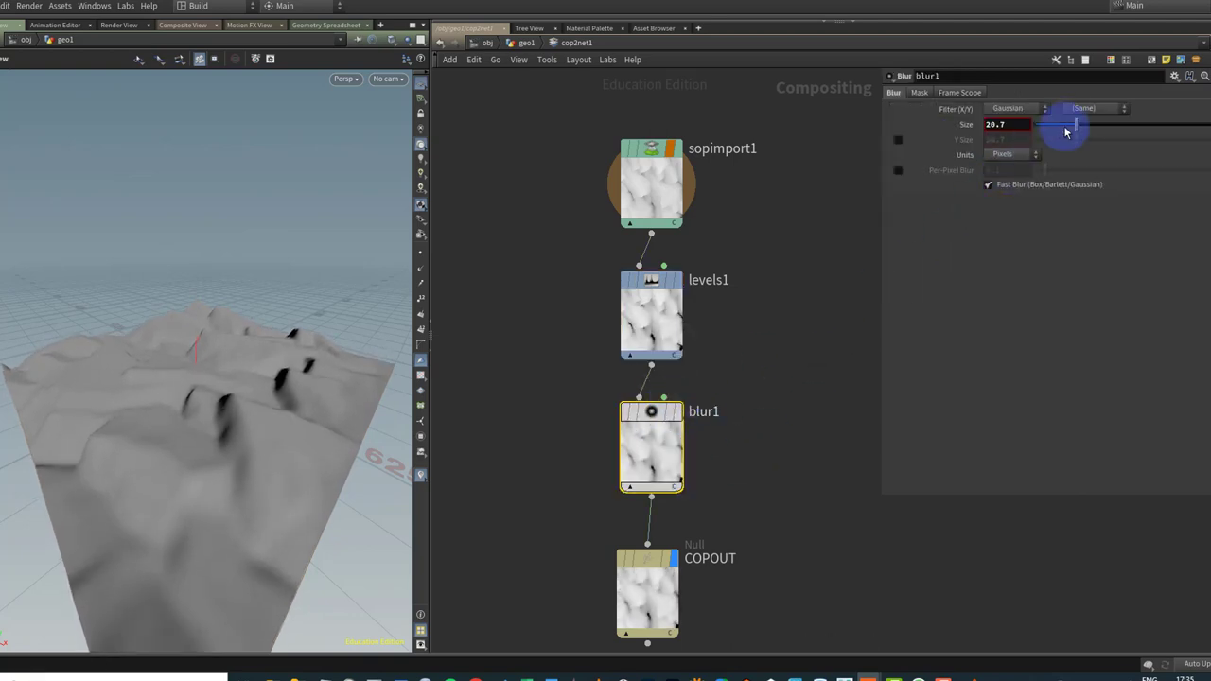
pyautogui.moveTo(1076, 128); pyautogui.dragTo(1046, 144)
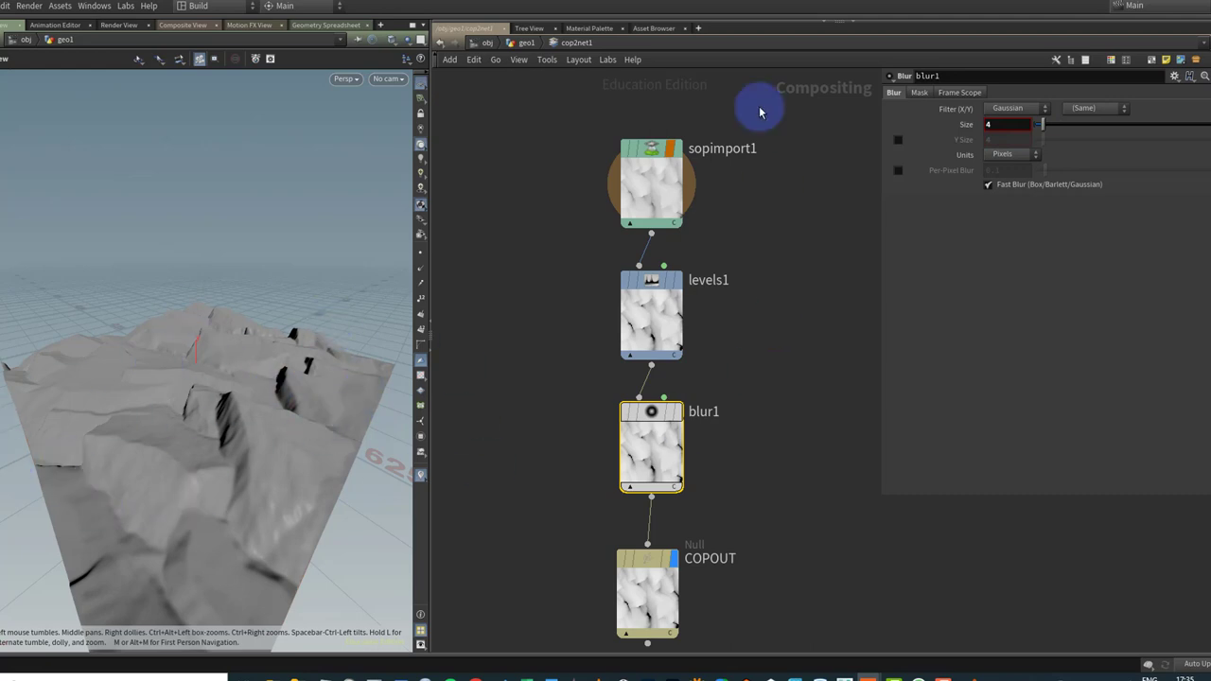
pyautogui.click(524, 42)
pyautogui.moveTo(537, 180); pyautogui.dragTo(614, 207, button='middle')
pyautogui.scroll(-1, 675, 386)
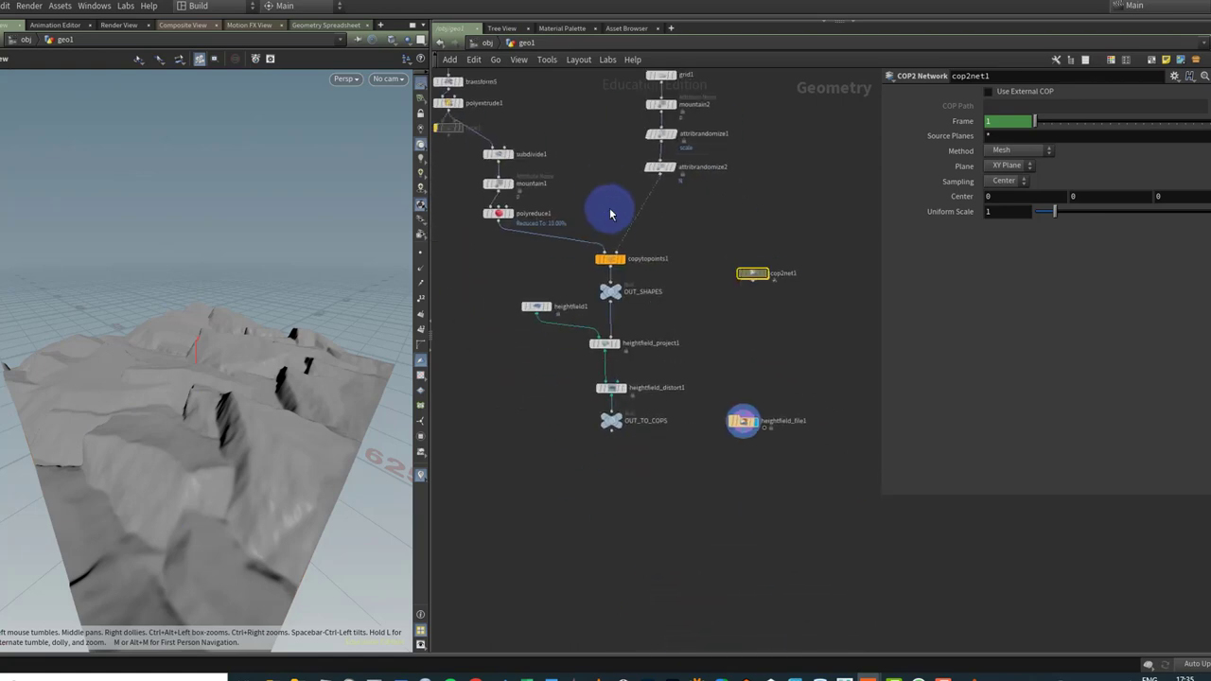